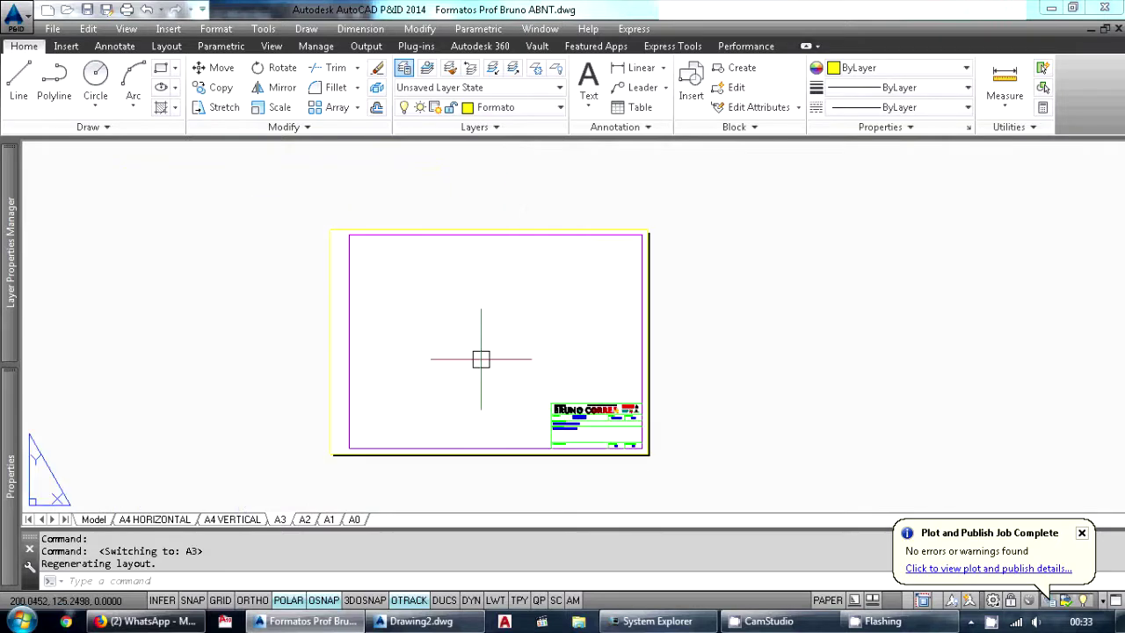
Examine the A3 sheet and its title block, and view the A4 VERTICAL layout
scroll(480, 362, down, 4)
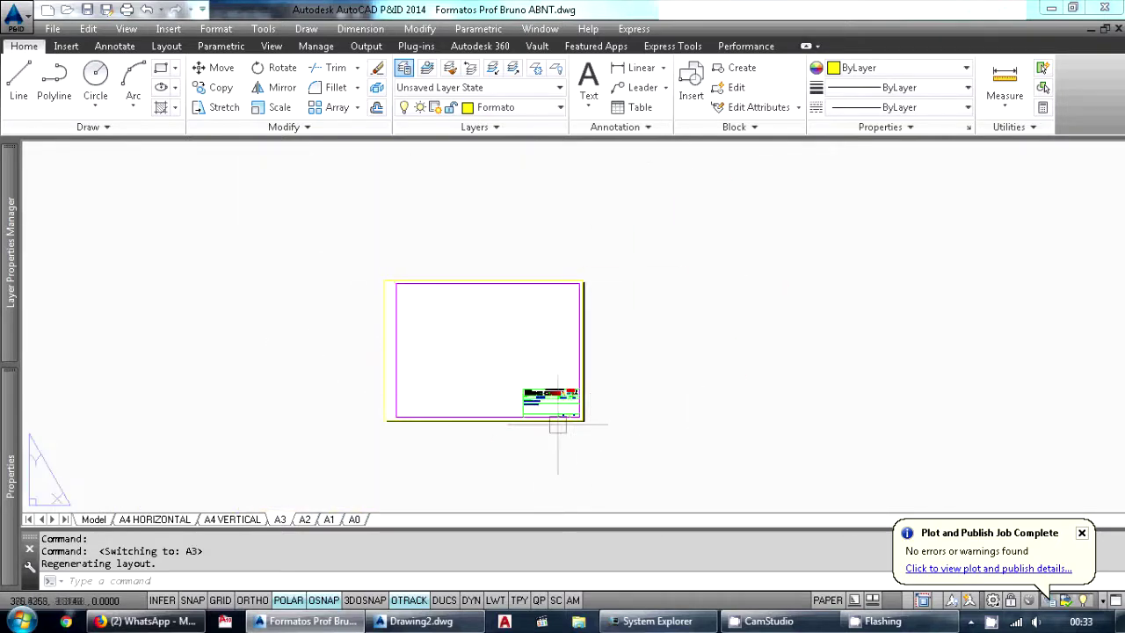
scroll(553, 414, up, 3)
scroll(560, 422, up, 3)
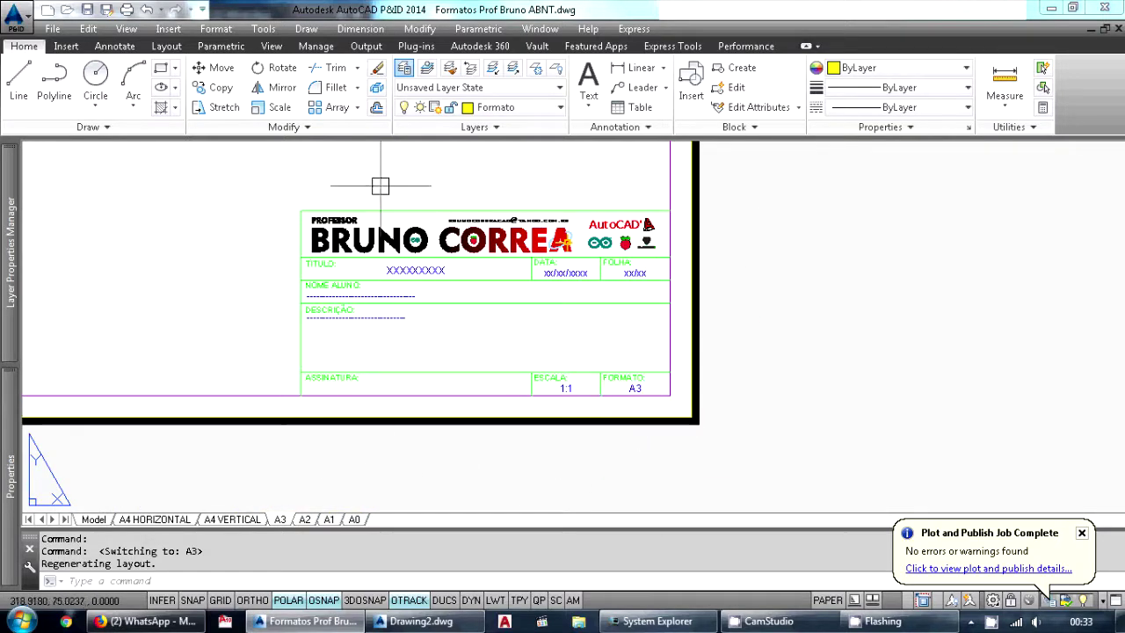
scroll(386, 378, down, 4)
scroll(508, 391, down, 2)
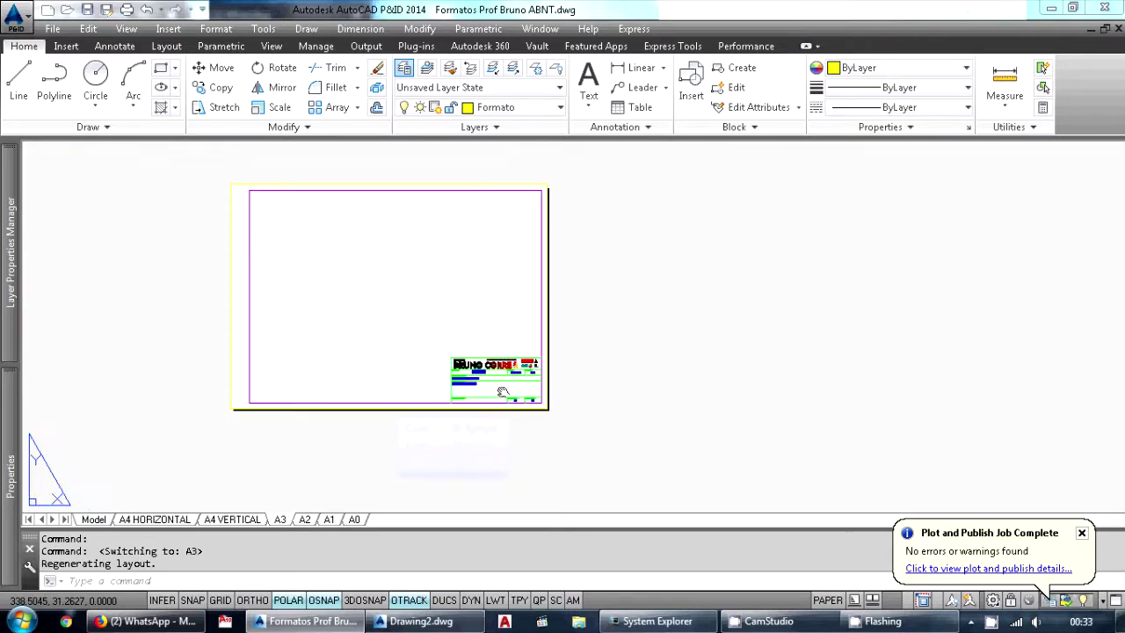
middle_drag(382, 375, 490, 376)
click(222, 519)
scroll(326, 407, down, 3)
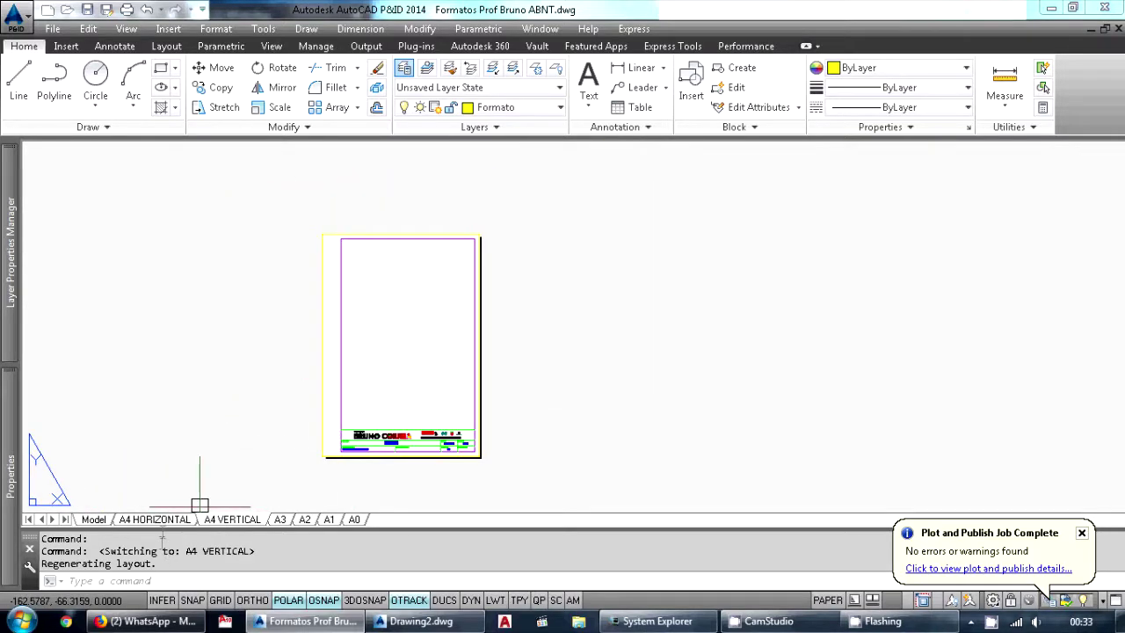
Open the A0 layout and examine its border, sheet edges and title block
click(355, 519)
click(301, 360)
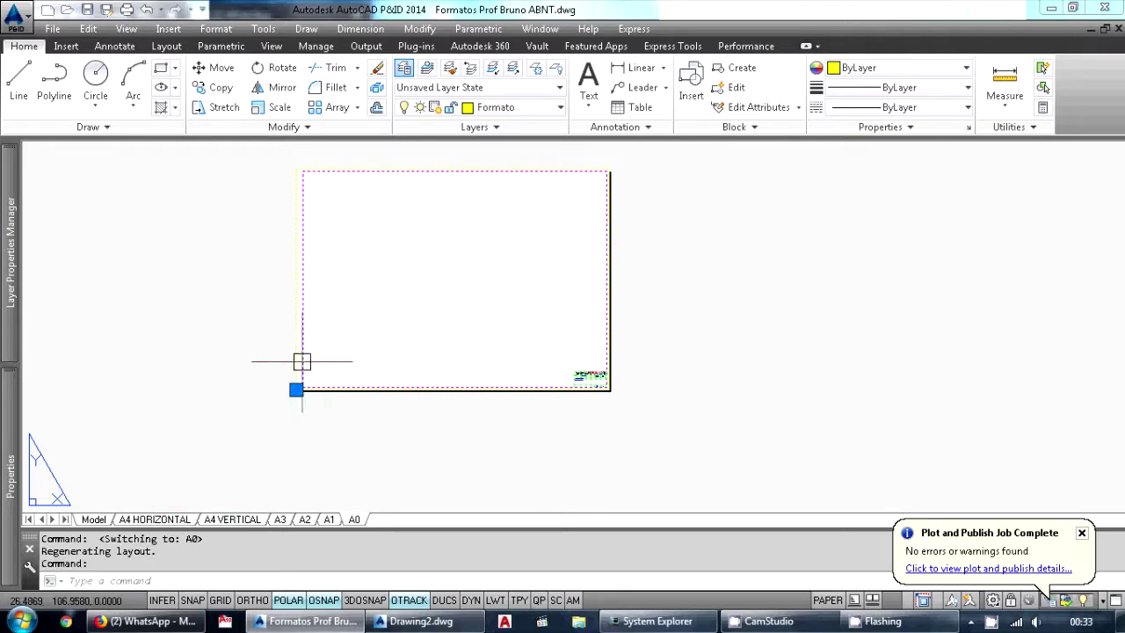
key(Escape)
key(Escape)
scroll(299, 363, up, 3)
scroll(289, 377, down, 3)
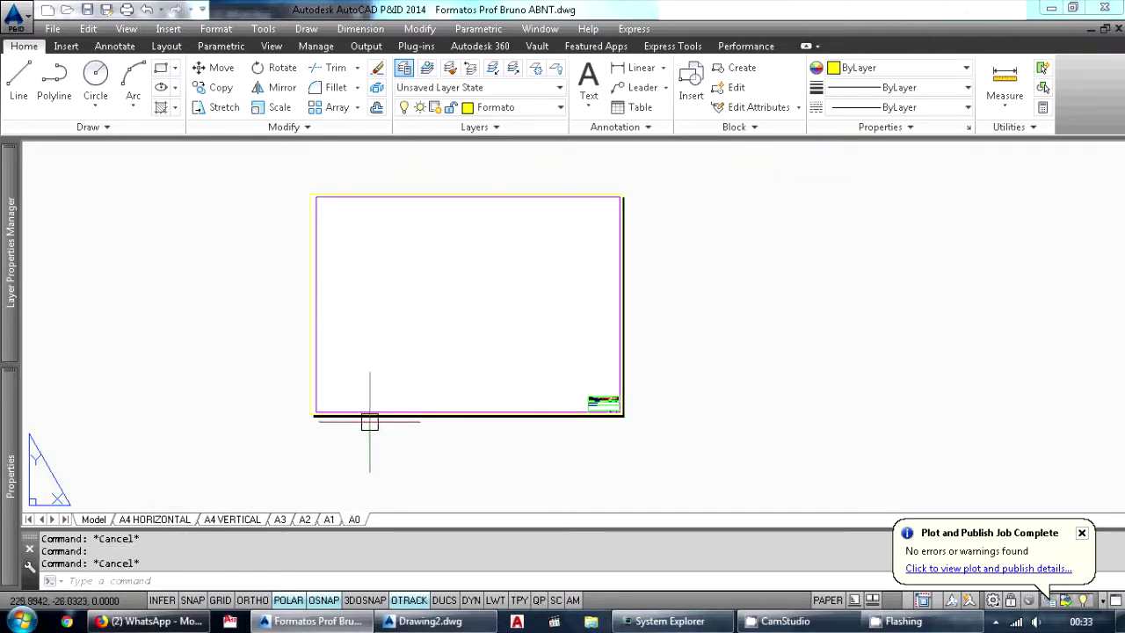
scroll(369, 421, up, 10)
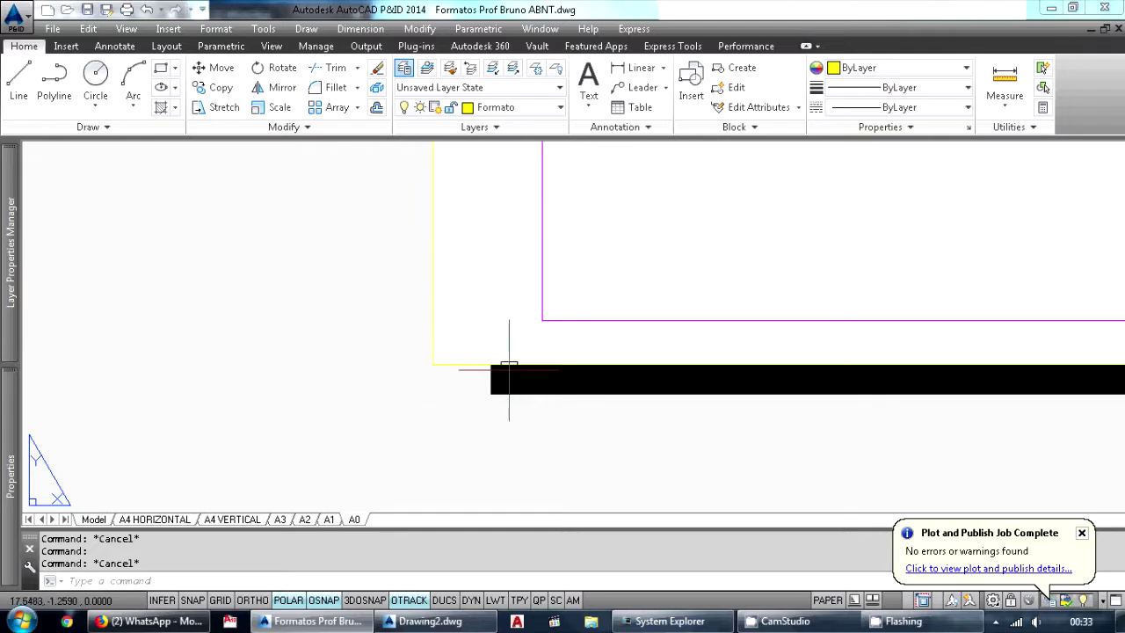
scroll(407, 342, down, 10)
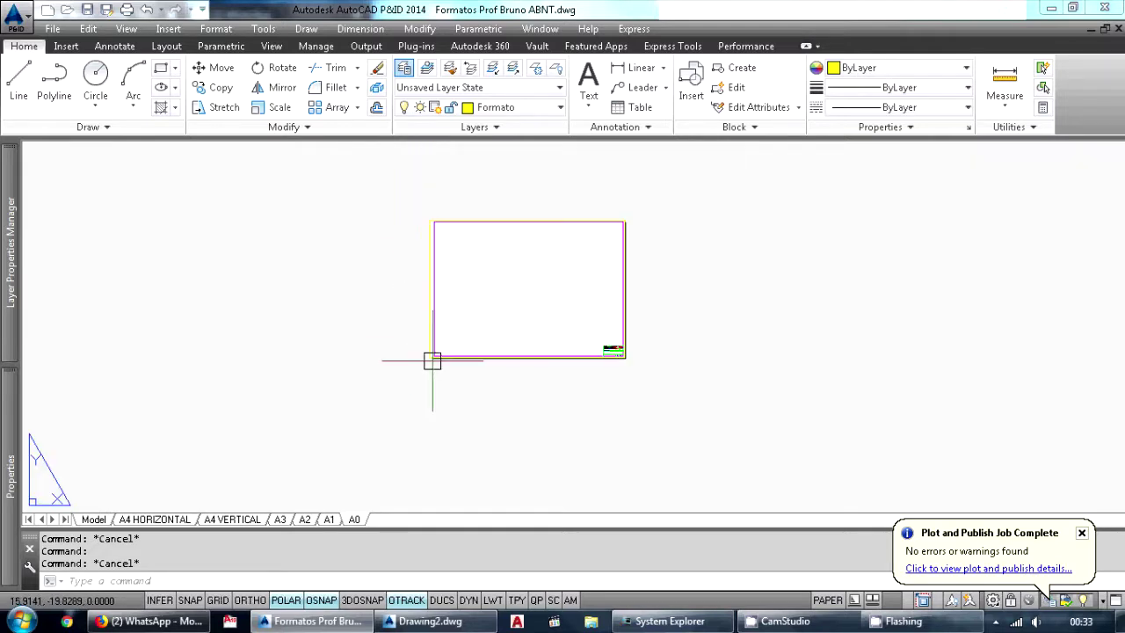
scroll(433, 359, up, 2)
middle_drag(431, 357, 344, 432)
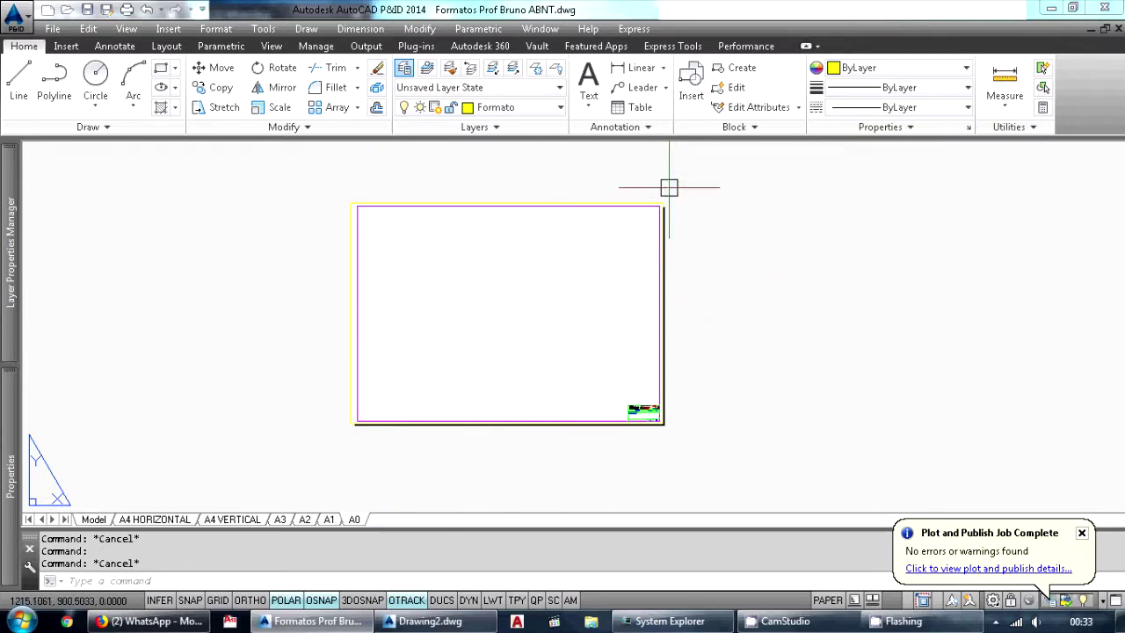
scroll(661, 413, up, 3)
scroll(650, 400, down, 2)
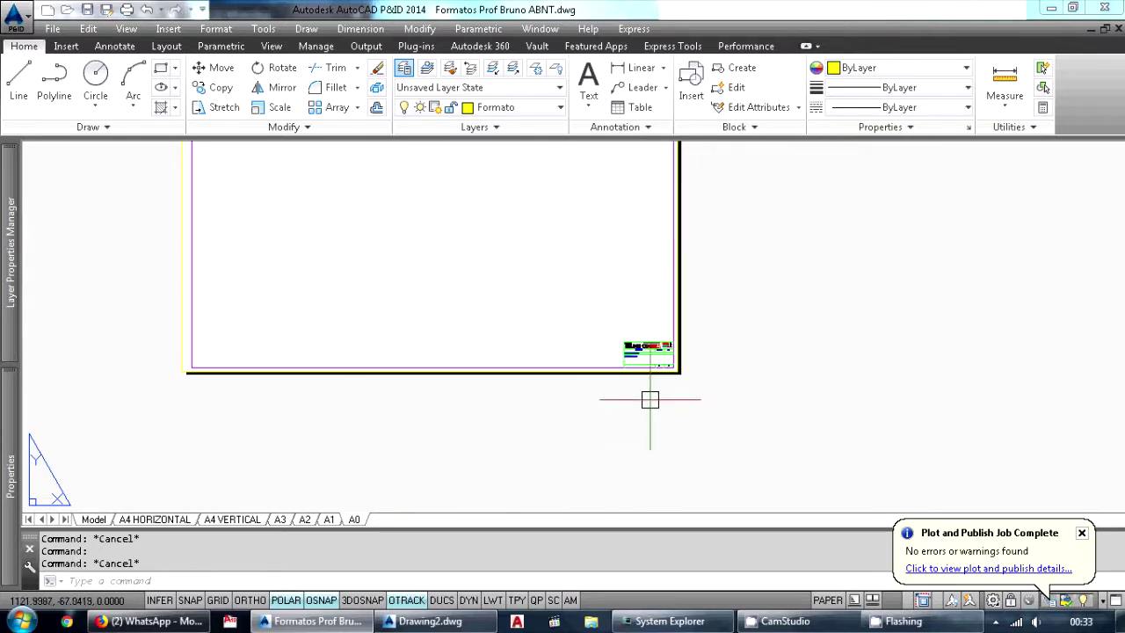
middle_drag(180, 273, 188, 402)
scroll(186, 355, down, 2)
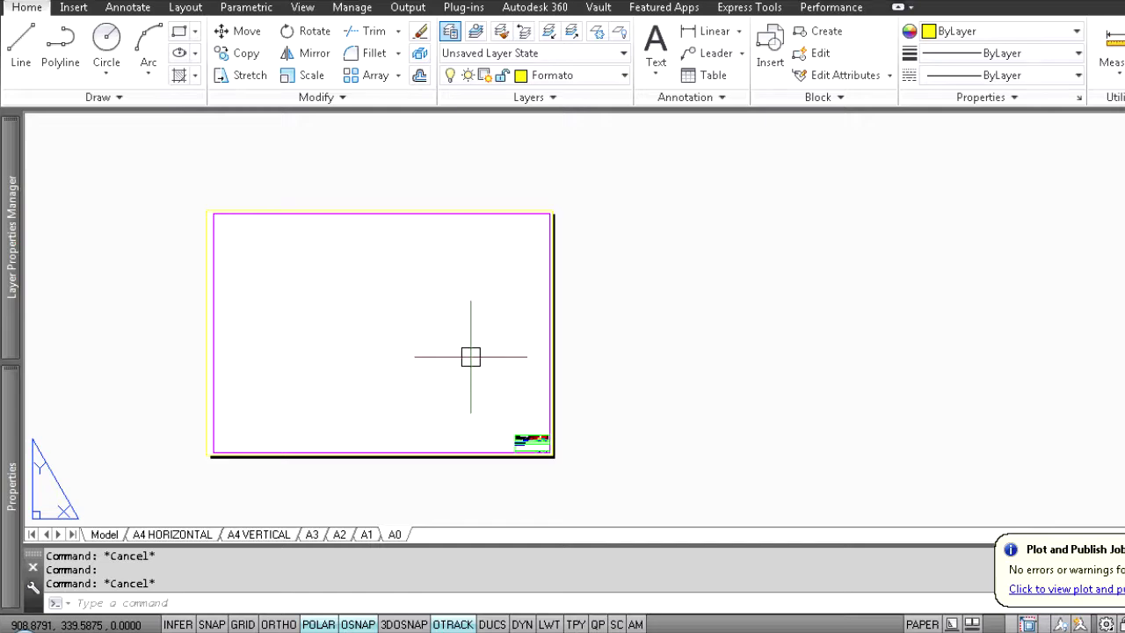
Switch to model space and examine the row of sheet formats and the A0 title block
click(102, 534)
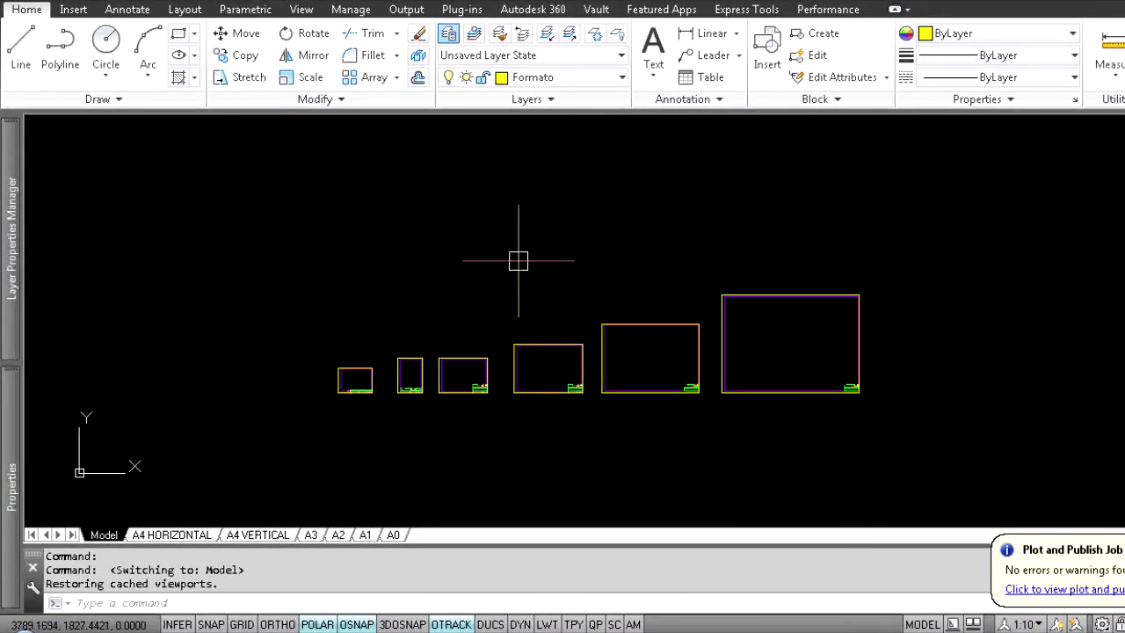
scroll(361, 397, up, 4)
scroll(361, 396, up, 5)
scroll(773, 308, down, 7)
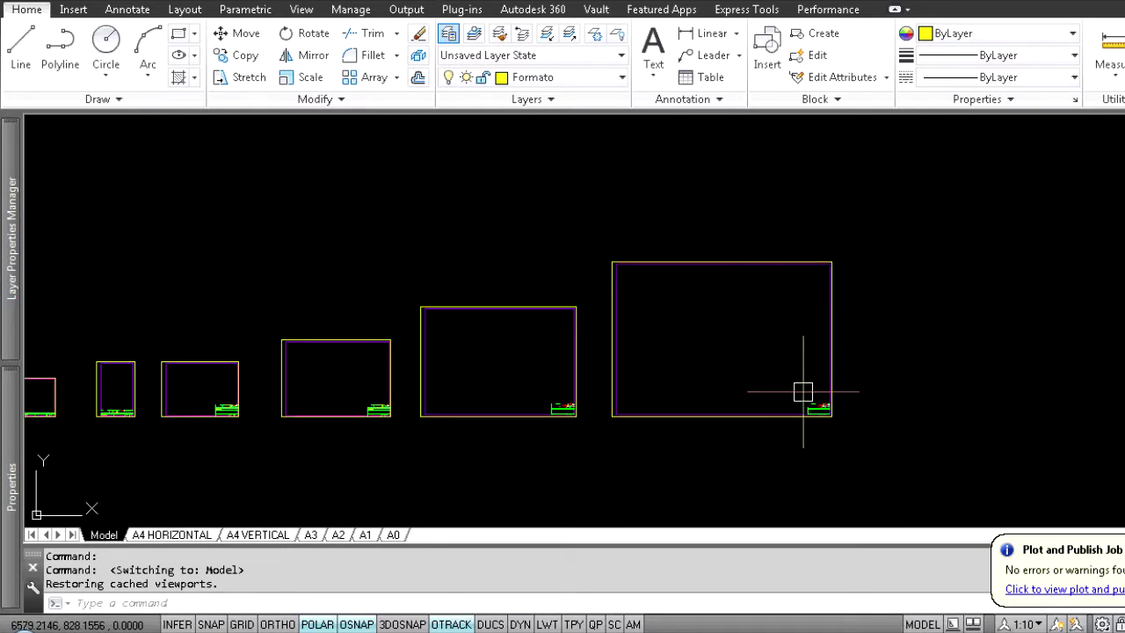
scroll(813, 404, up, 8)
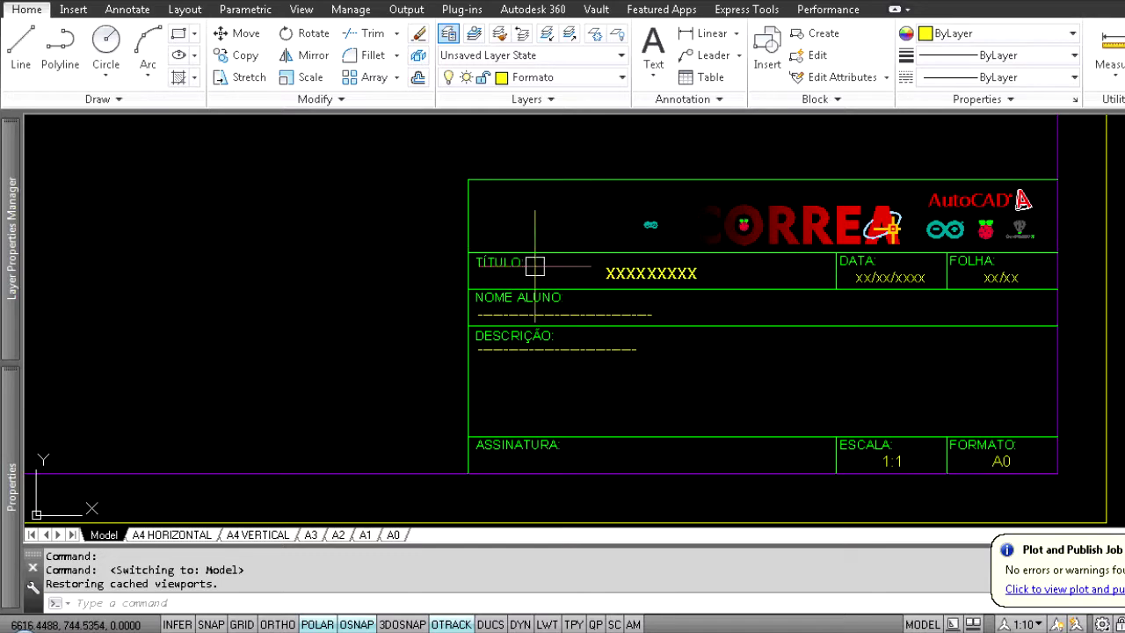
scroll(495, 381, down, 10)
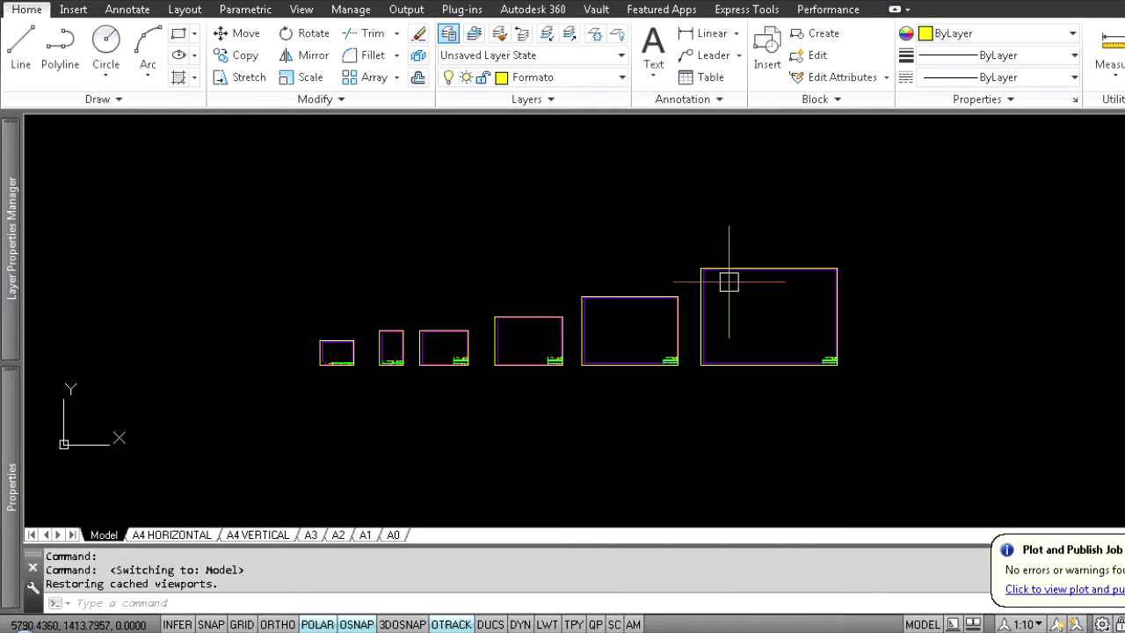
scroll(747, 341, up, 3)
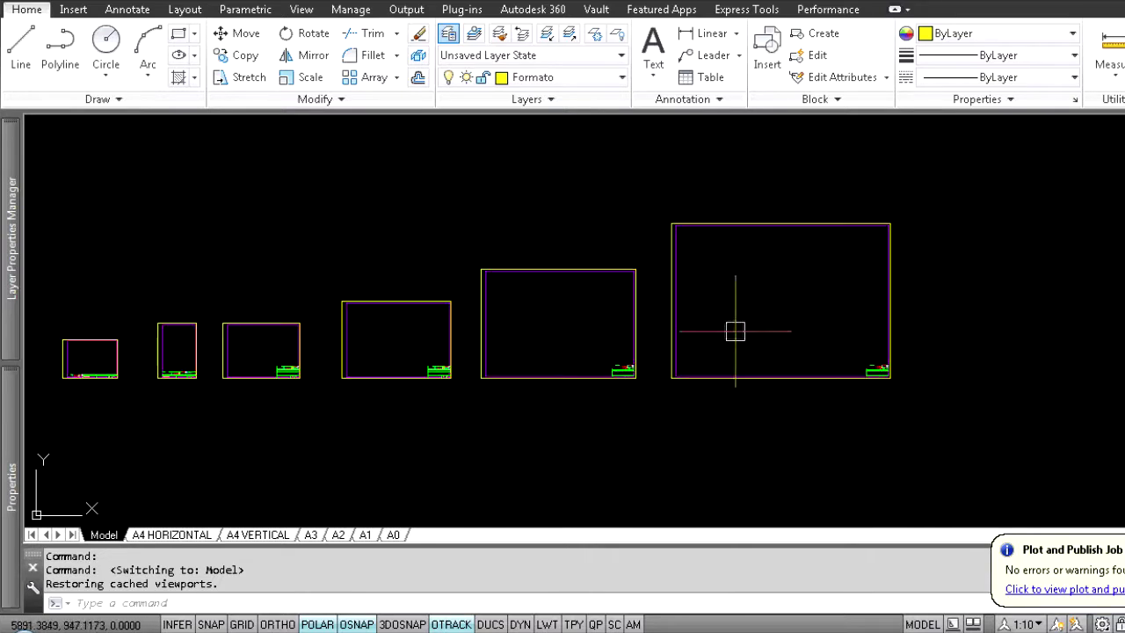
mouse_move(731, 312)
middle_down()
mouse_move(831, 329)
mouse_move(884, 318)
middle_up()
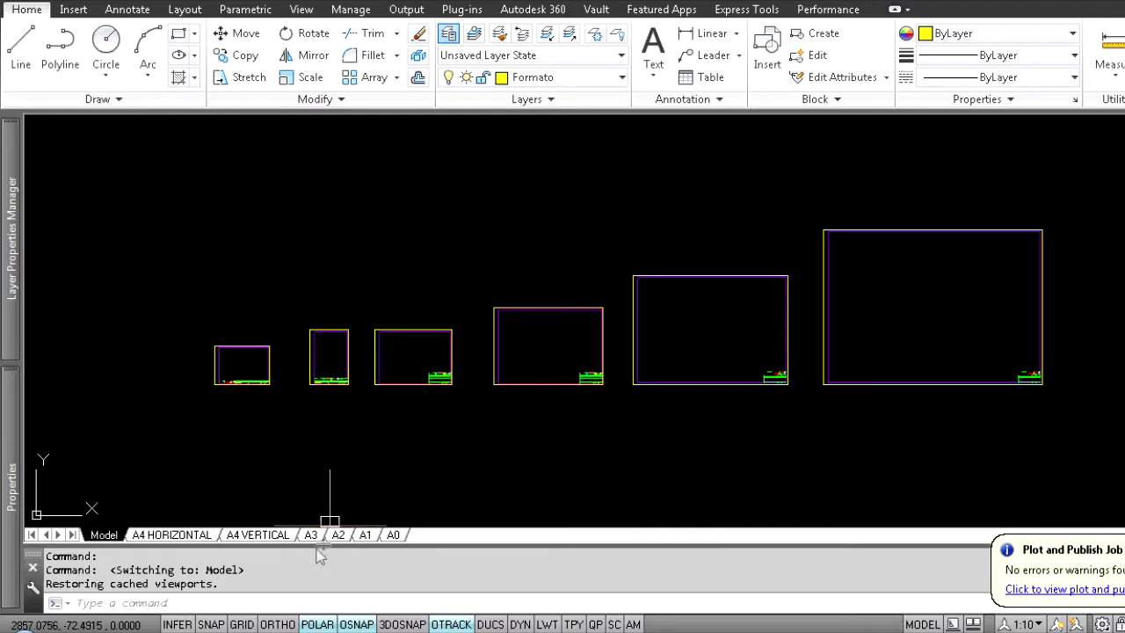
scroll(1034, 357, up, 8)
scroll(904, 407, down, 6)
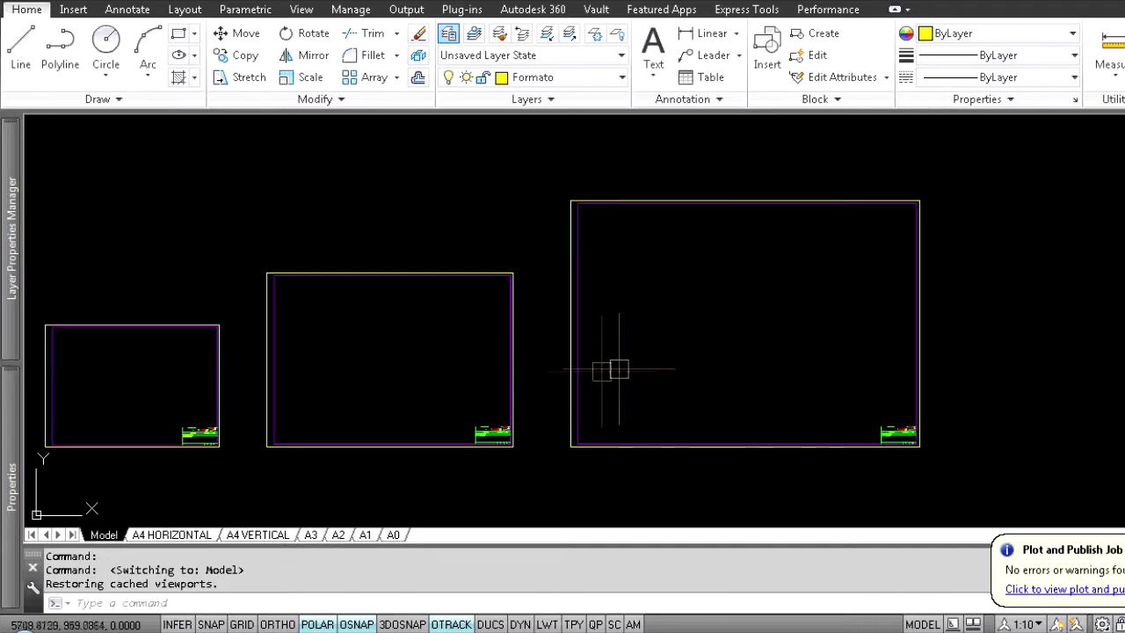
scroll(915, 442, up, 10)
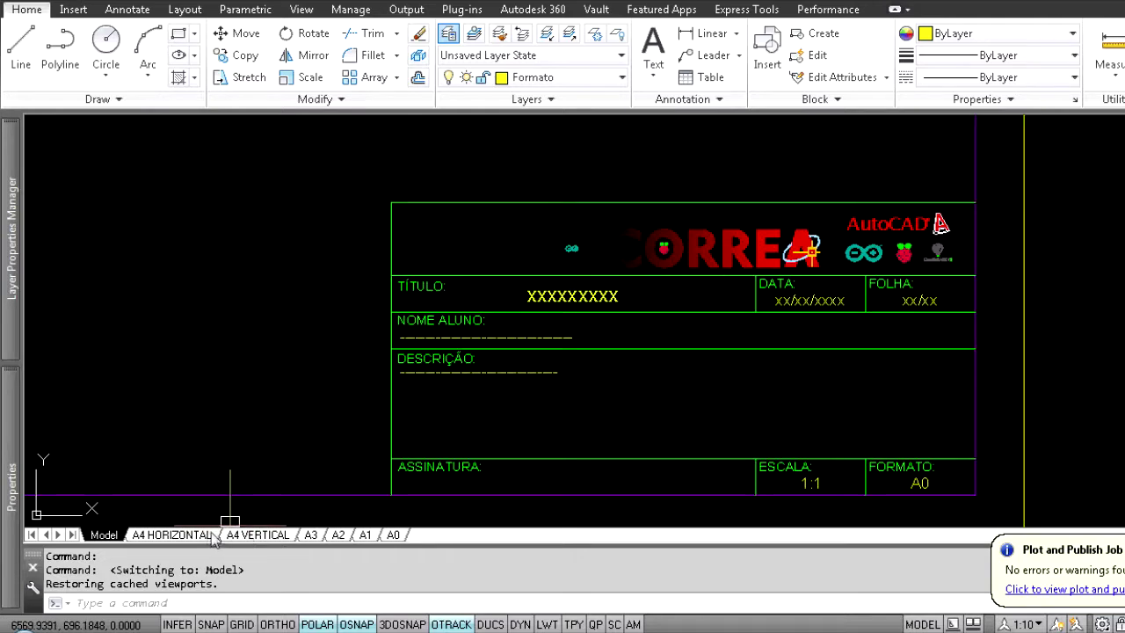
Open the A3 layout, turn on Quick Properties, view the sheet block's properties and clear the selection
click(310, 534)
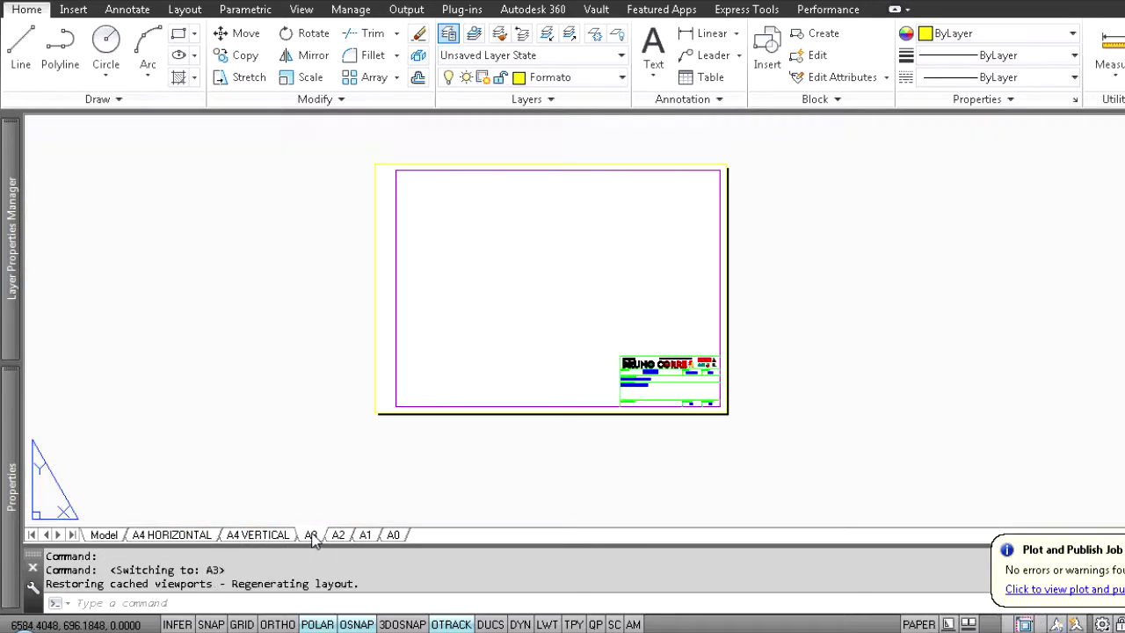
scroll(695, 379, up, 6)
scroll(695, 379, up, 2)
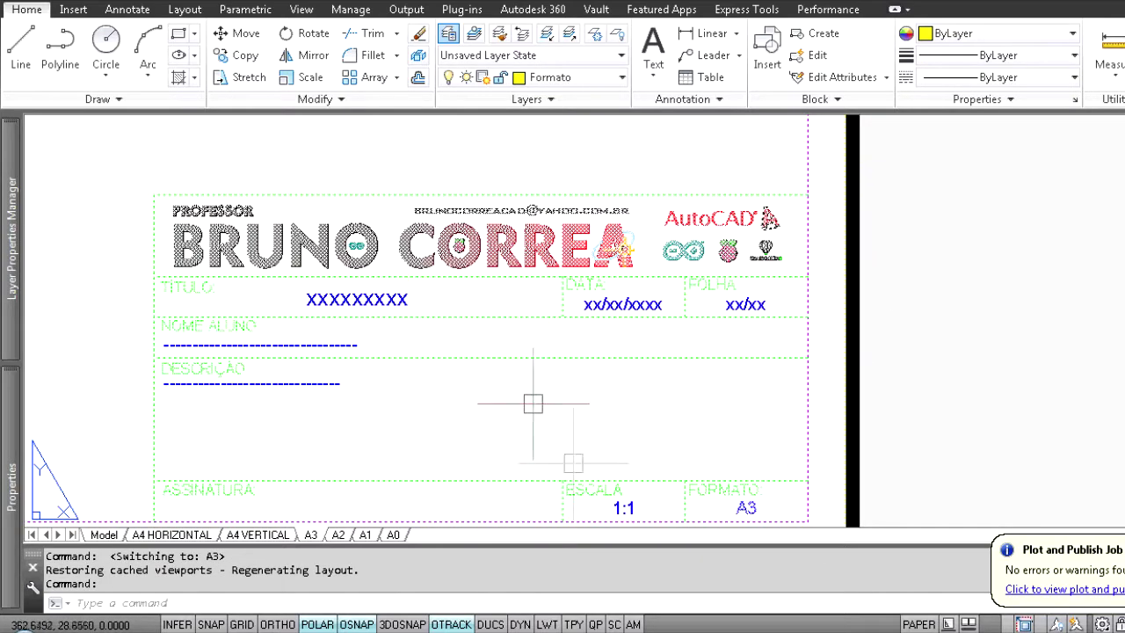
click(596, 624)
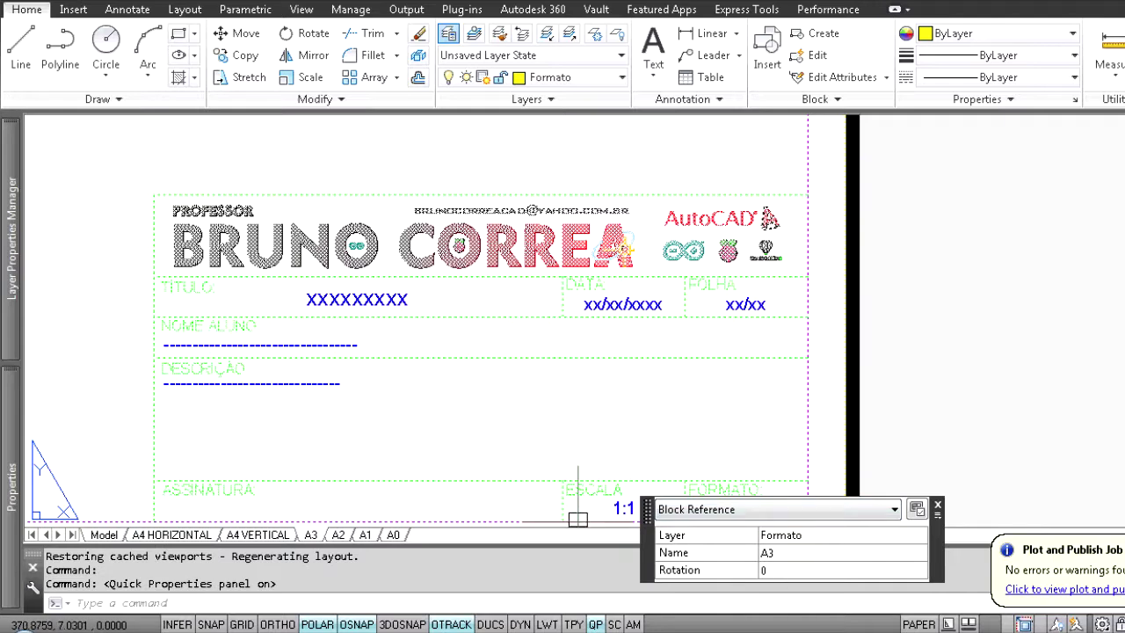
key(Escape)
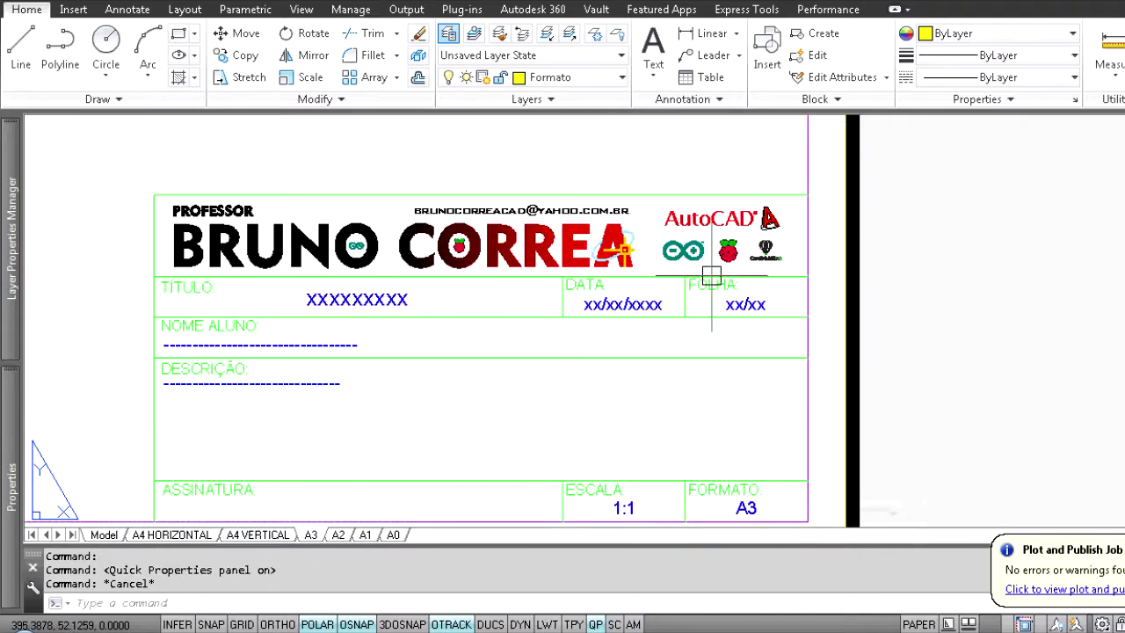
Erase the dashed placeholder text in the NOME ALUNO field of the A3 title block
middle_drag(317, 465, 312, 399)
scroll(276, 233, up, 2)
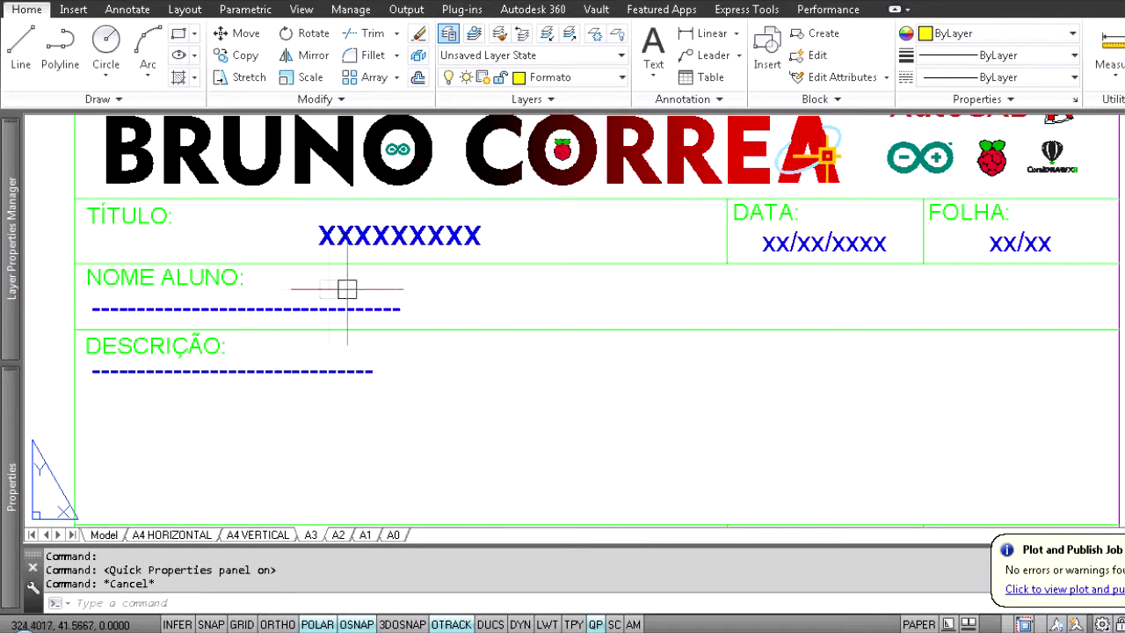
double_click(365, 308)
drag(401, 310, 89, 310)
mouse_move(2, 327)
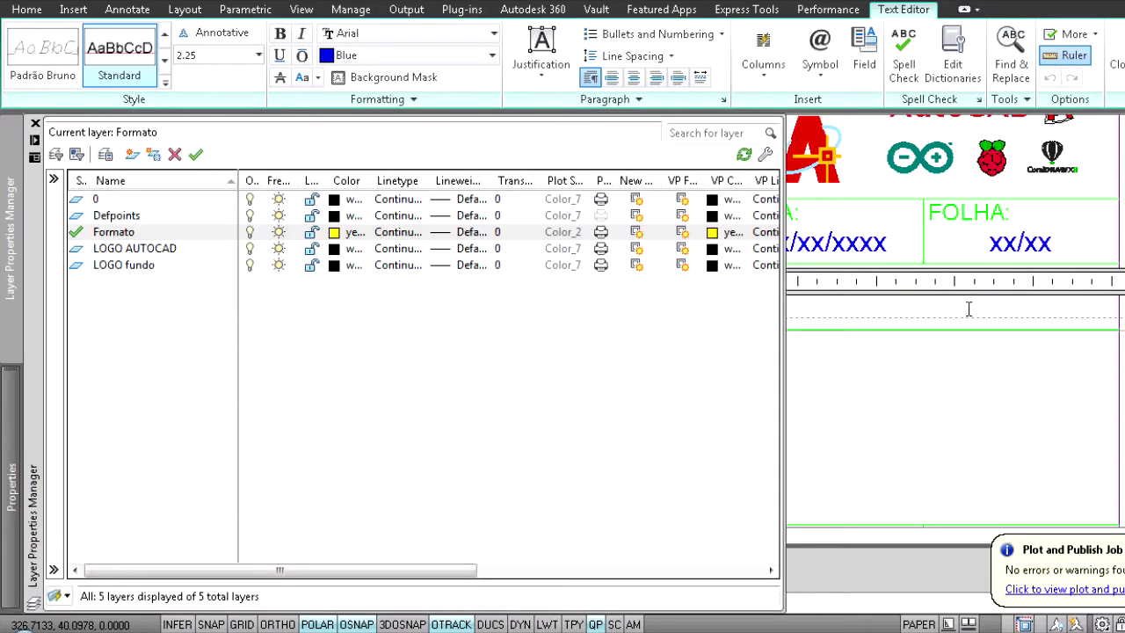
click(941, 375)
scroll(457, 283, down, 3)
click(444, 294)
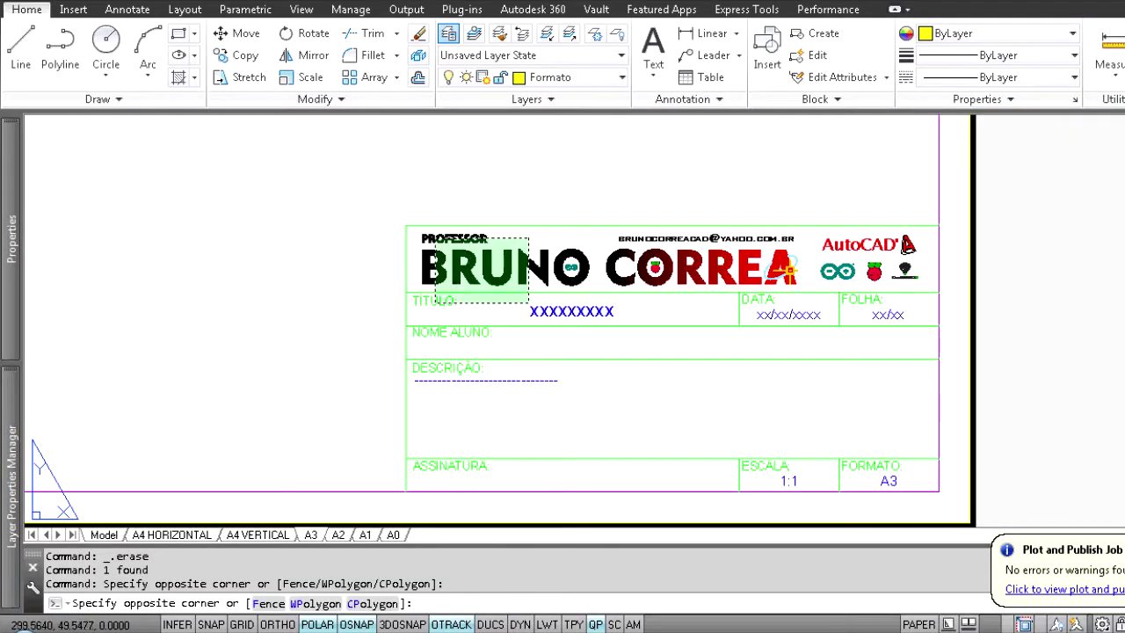
click(501, 299)
key(Escape)
Replace the placeholder in the TÍTULO field of the A3 title block with "AULA DE AUTOCAD"
scroll(577, 316, up, 2)
double_click(633, 314)
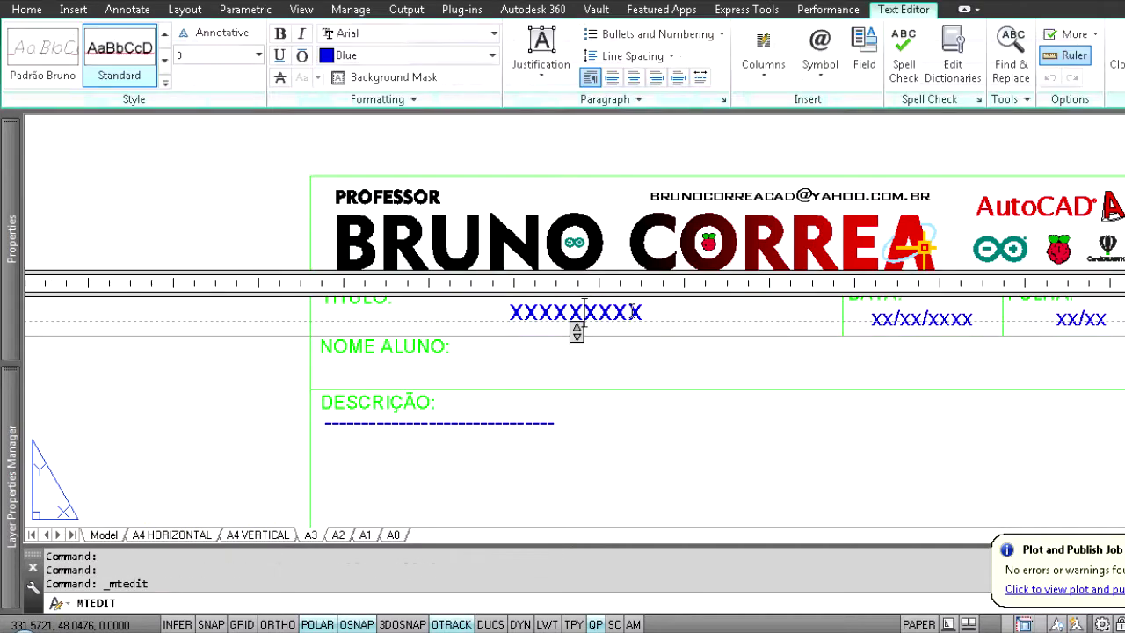
text(AULA DE AUTOCA)
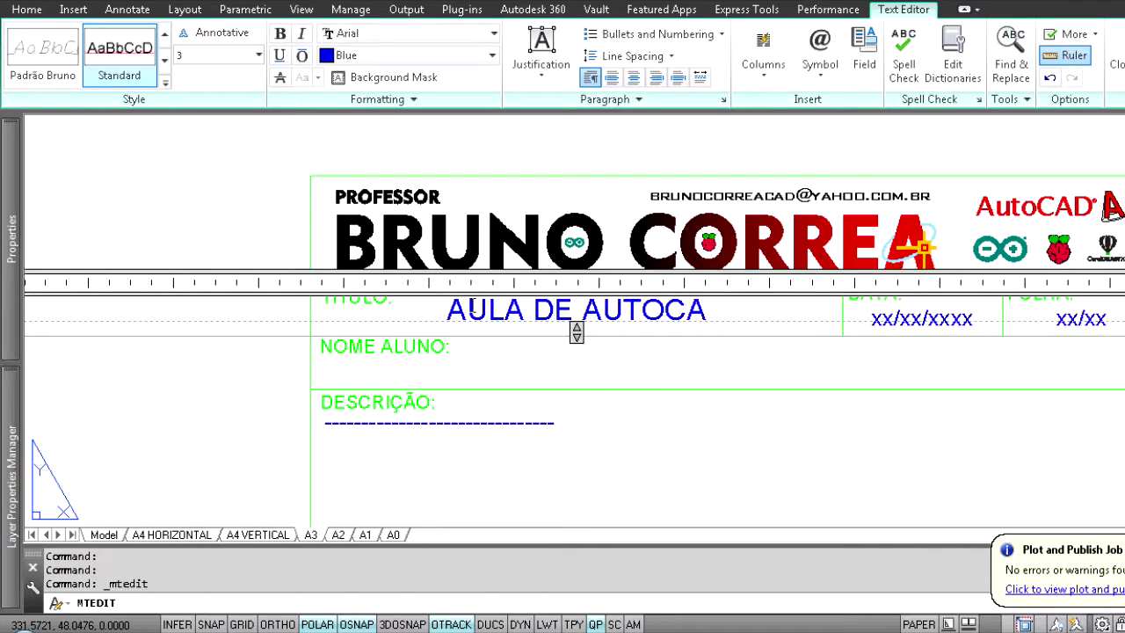
text(D)
key(Escape)
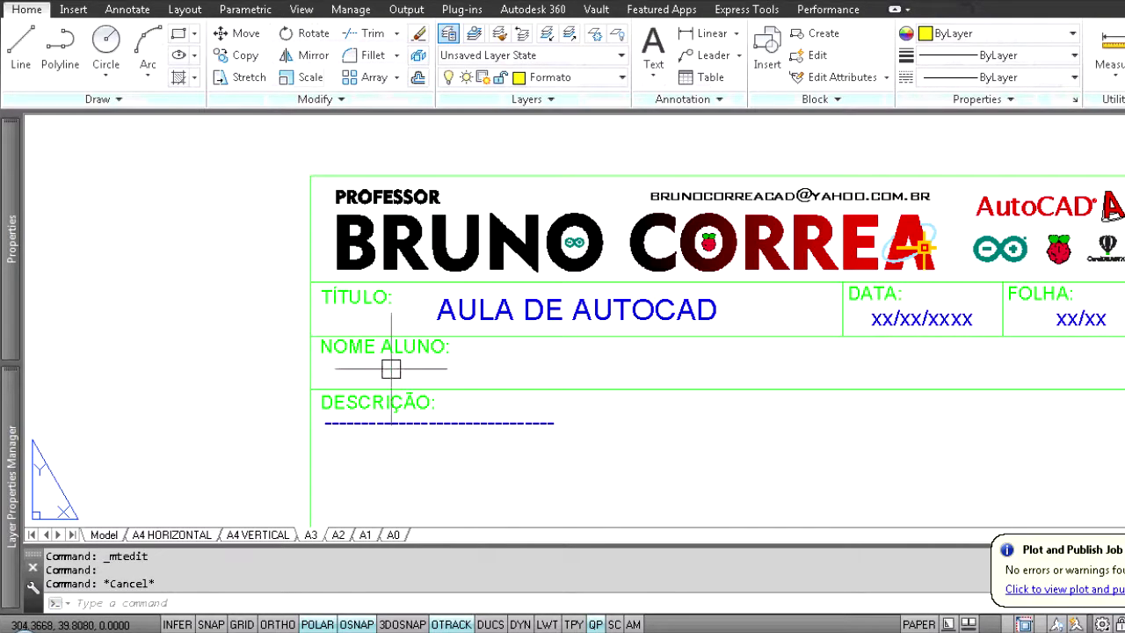
scroll(391, 349, up, 4)
double_click(573, 409)
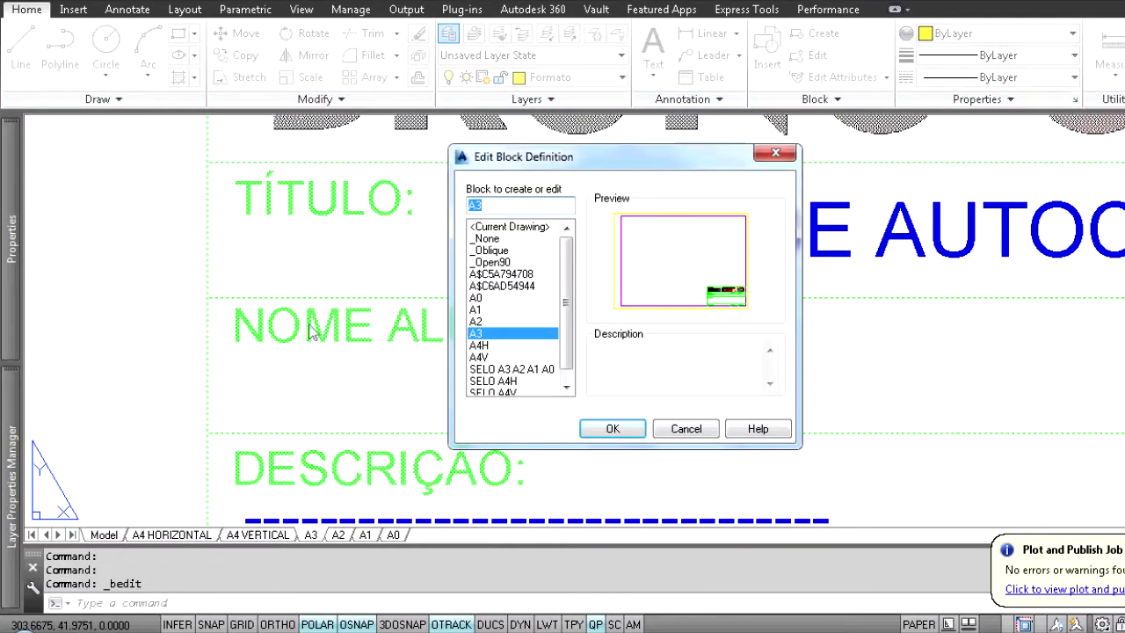
click(686, 429)
scroll(404, 325, down, 5)
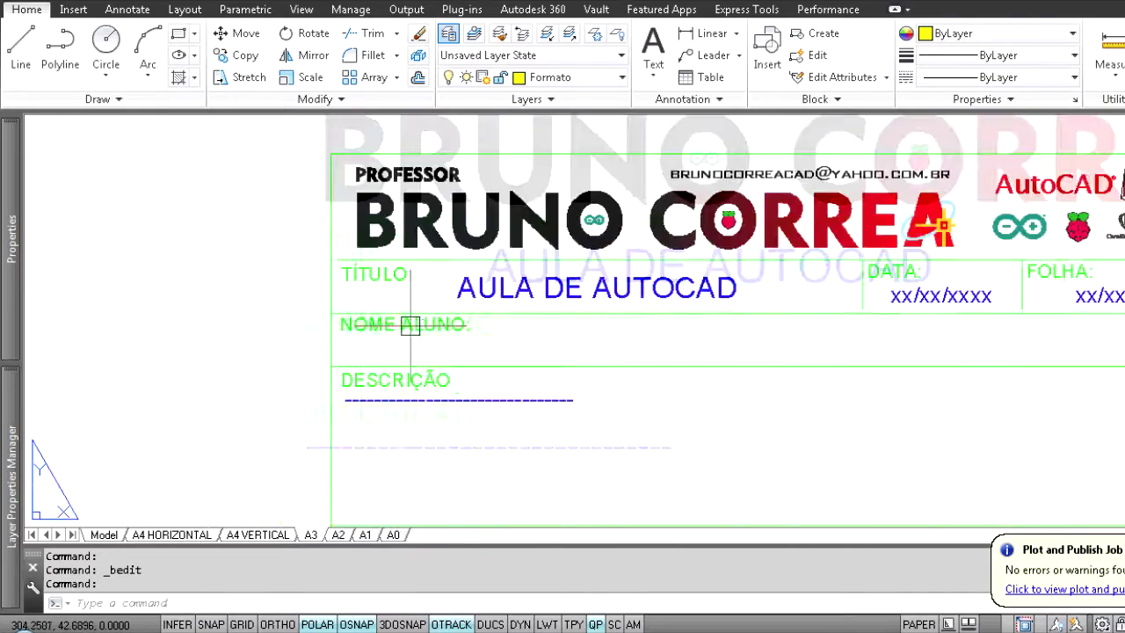
Examine the title block's ESCALA and FORMATO fields and select the A3 block to check its properties
scroll(565, 355, up, 3)
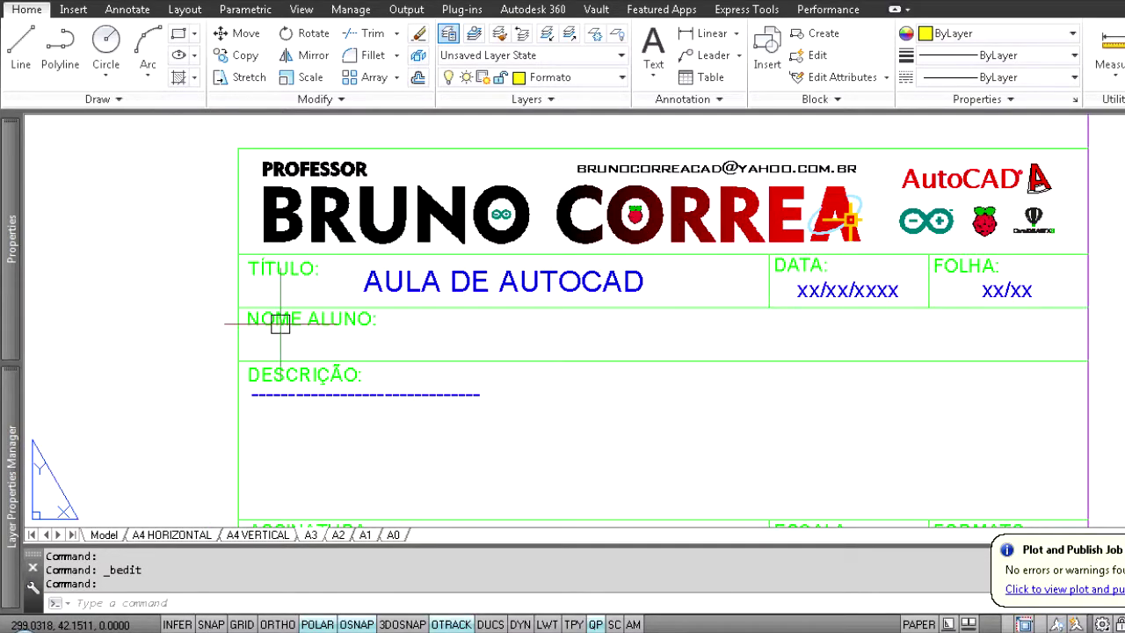
middle_drag(303, 391, 282, 329)
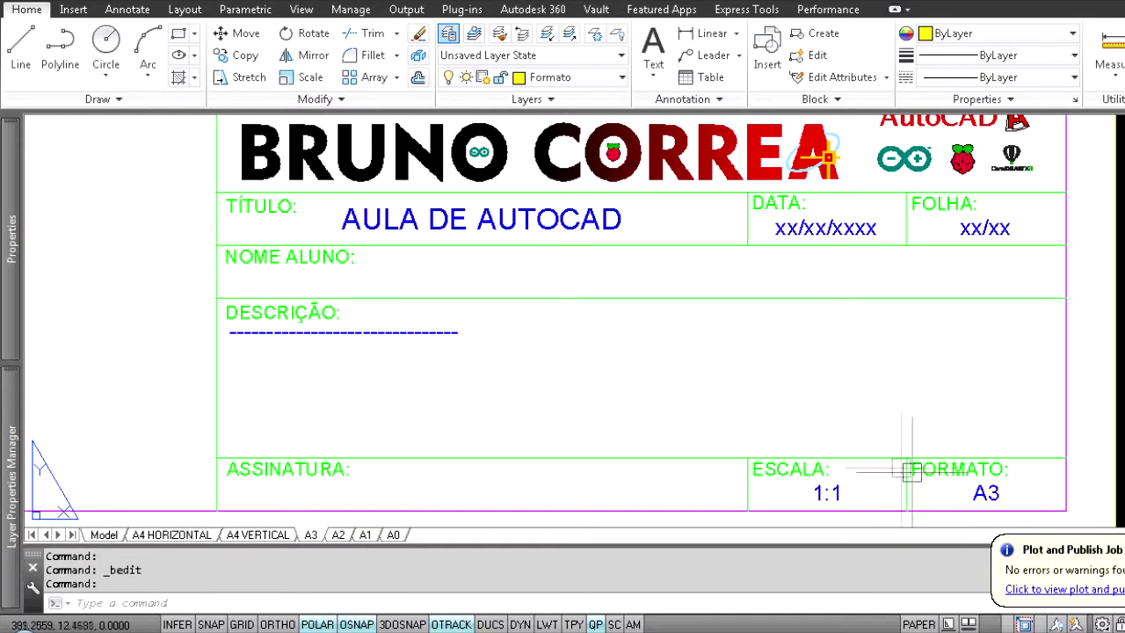
scroll(929, 460, down, 2)
scroll(934, 457, up, 5)
key(Escape)
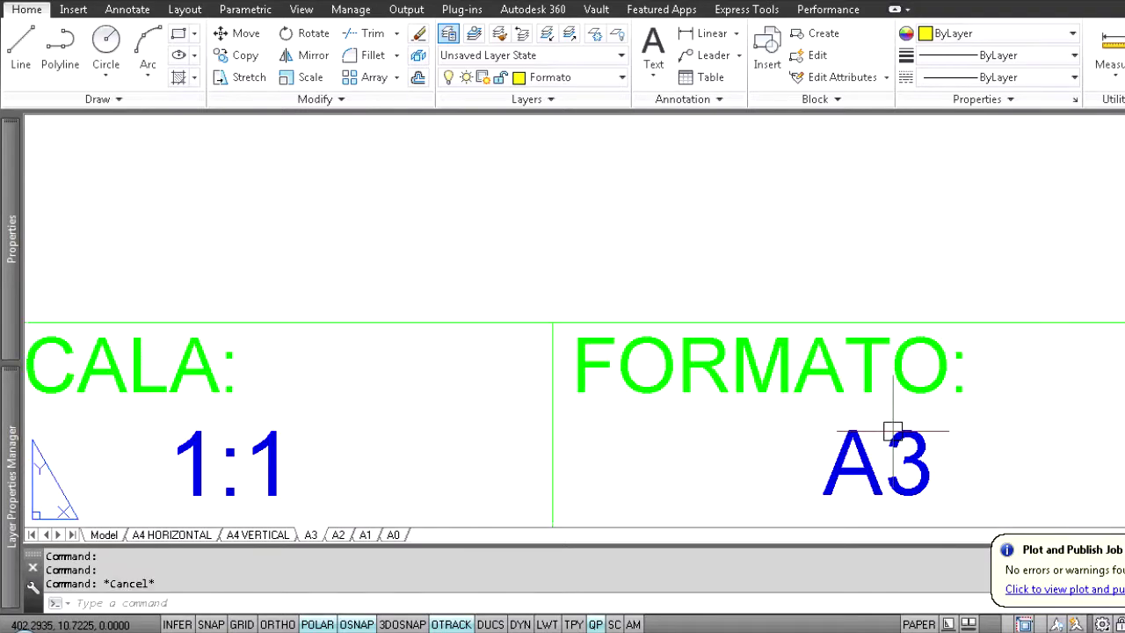
scroll(892, 431, down, 2)
scroll(937, 455, up, 2)
click(937, 457)
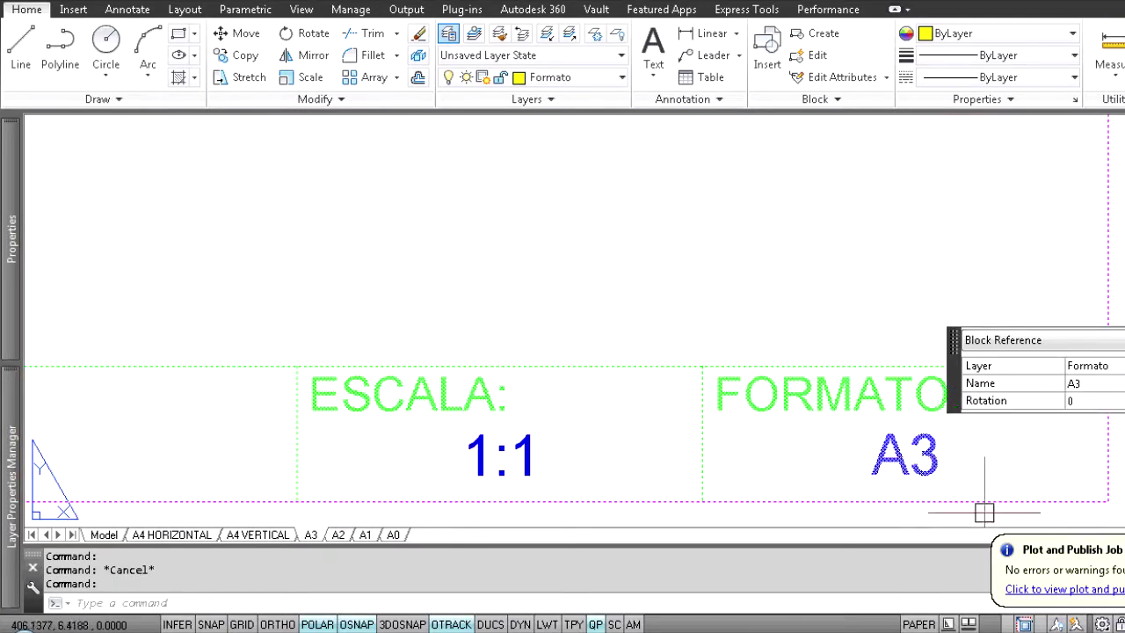
Clear the selection and examine the whole A3 sheet with its title block
key(Escape)
scroll(848, 457, down, 5)
middle_drag(755, 368, 705, 389)
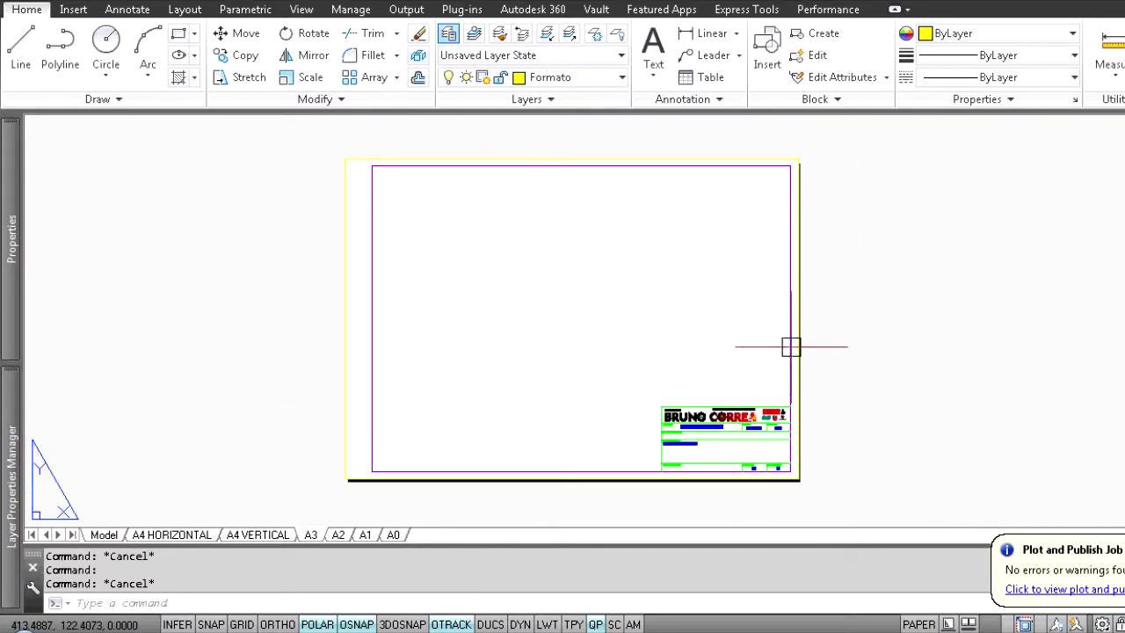
mouse_move(791, 347)
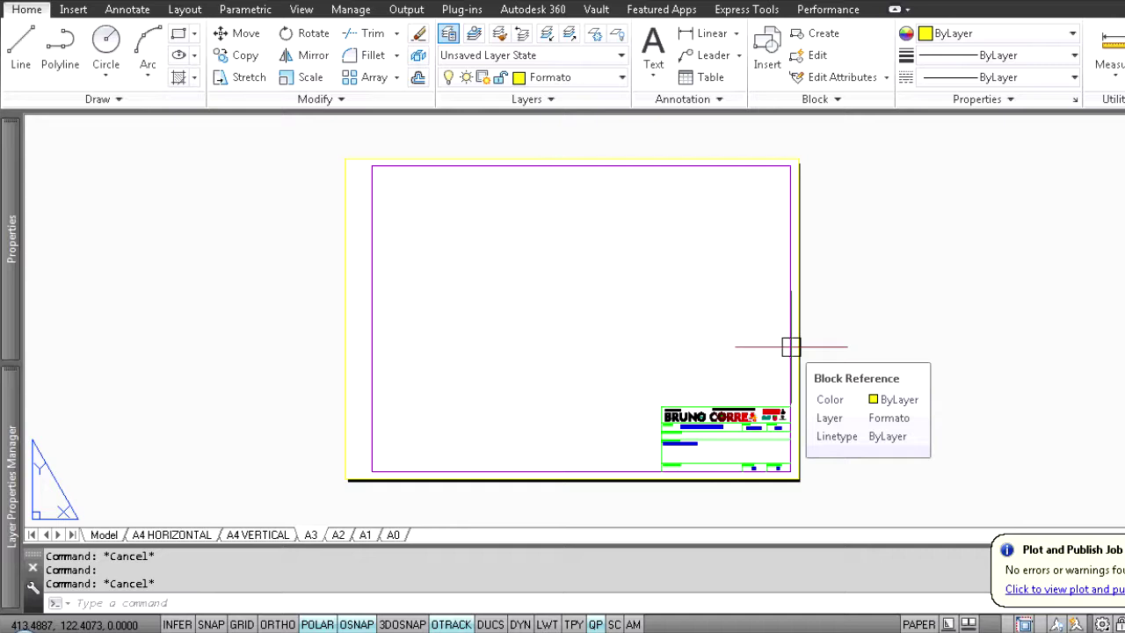
Switch to the model space of the other open drawing and turn off the grid
key(ctrl+Tab)
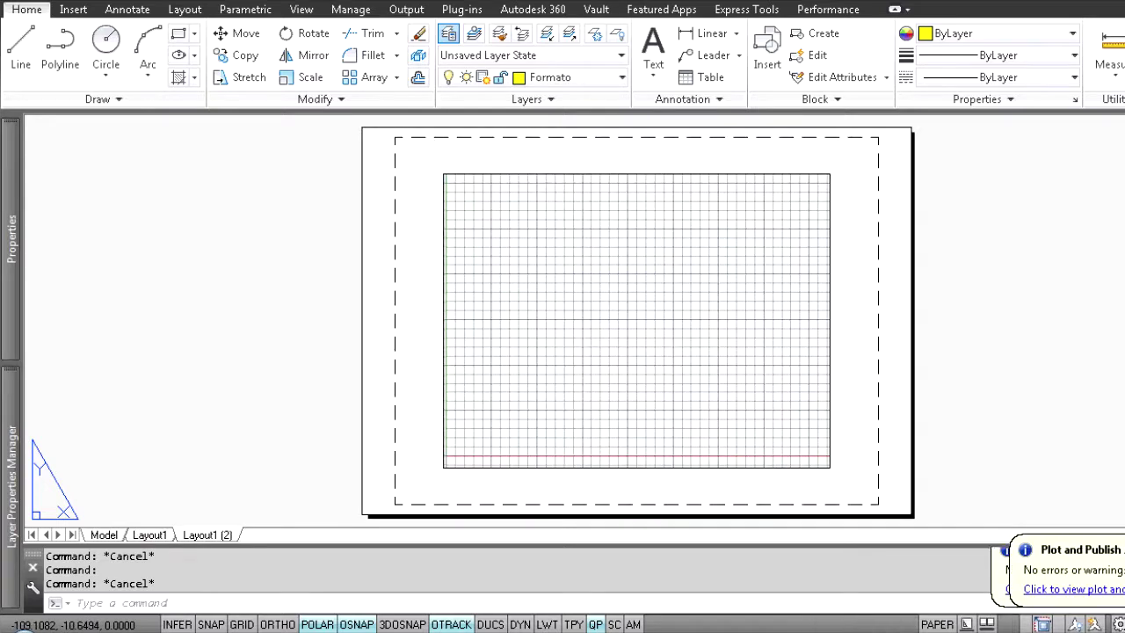
click(104, 534)
scroll(484, 321, down, 3)
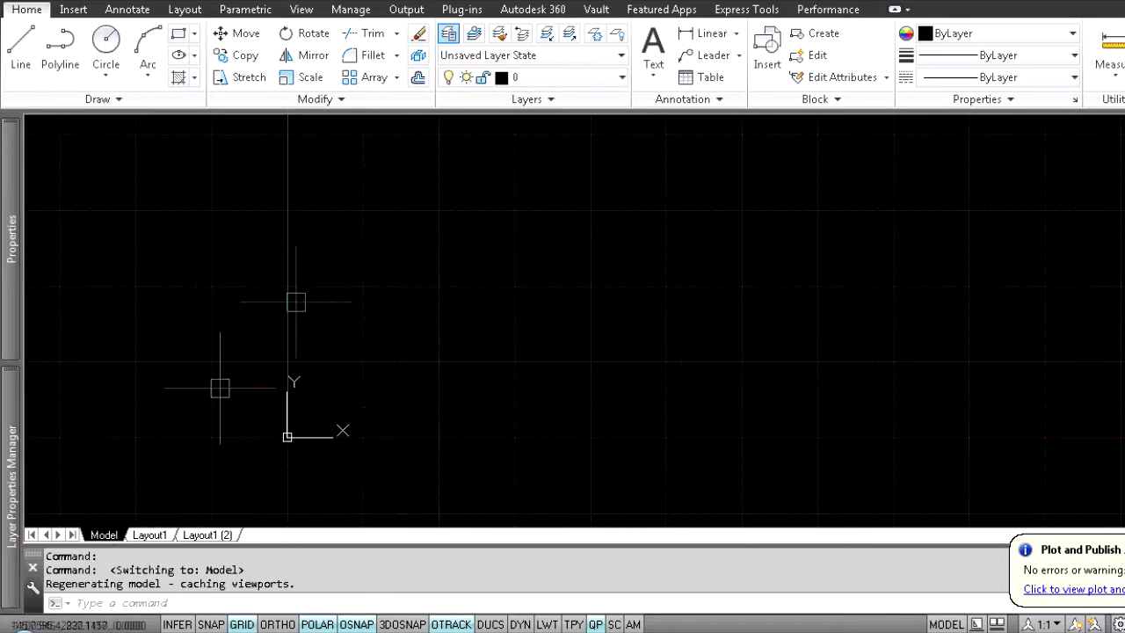
click(242, 624)
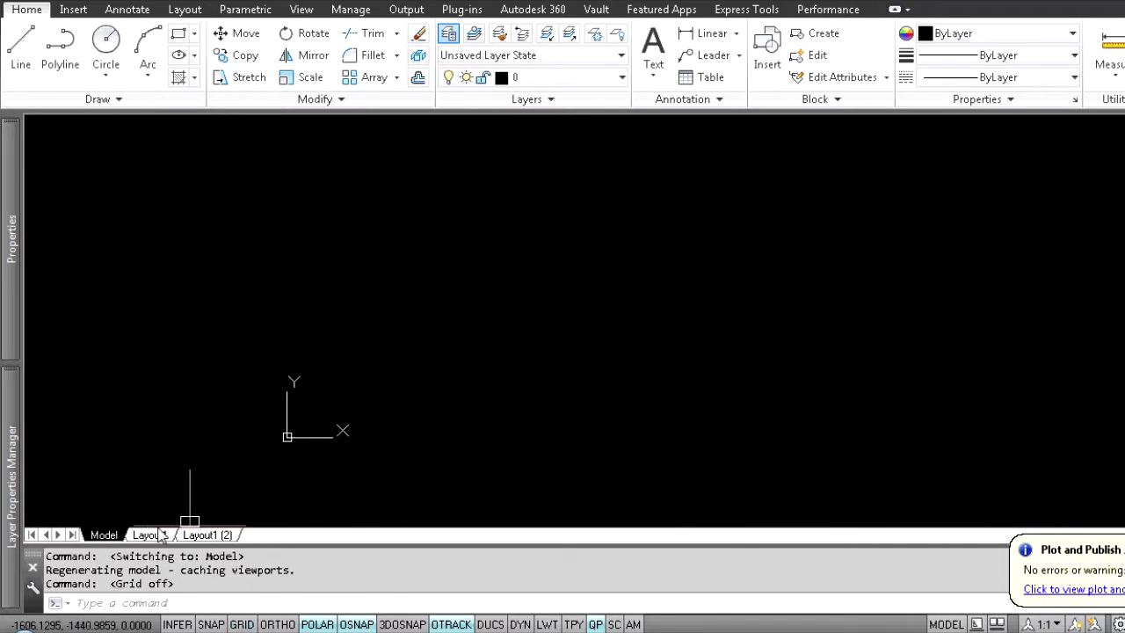
scroll(258, 489, up, 2)
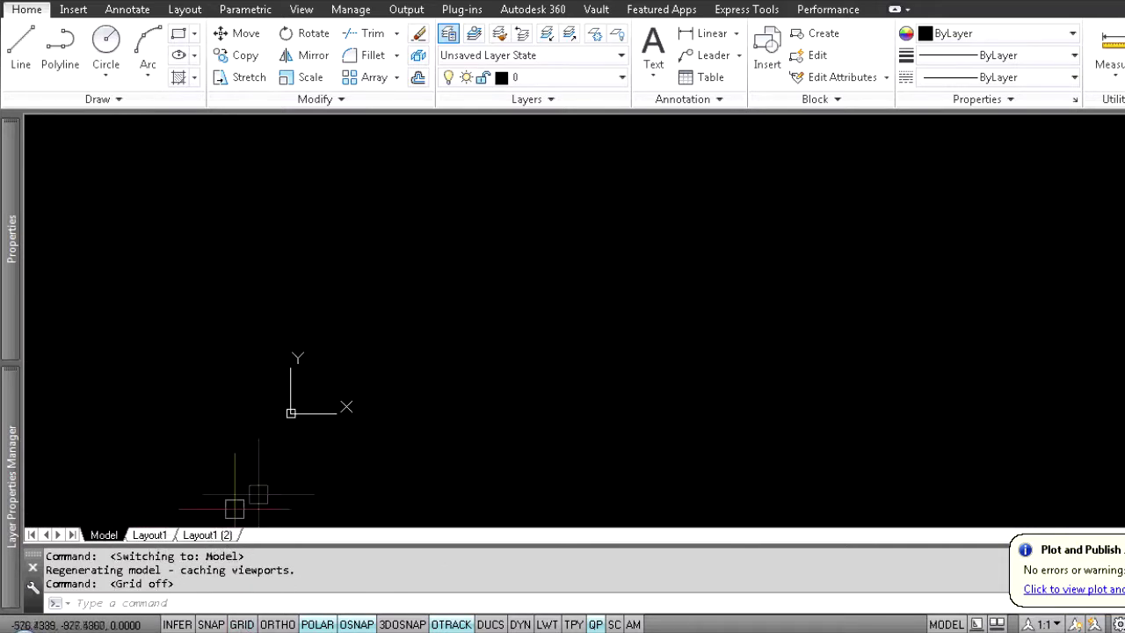
Look at the default Layout1 and Layout1 (2) sheets, with a trial selection on Layout1
click(158, 535)
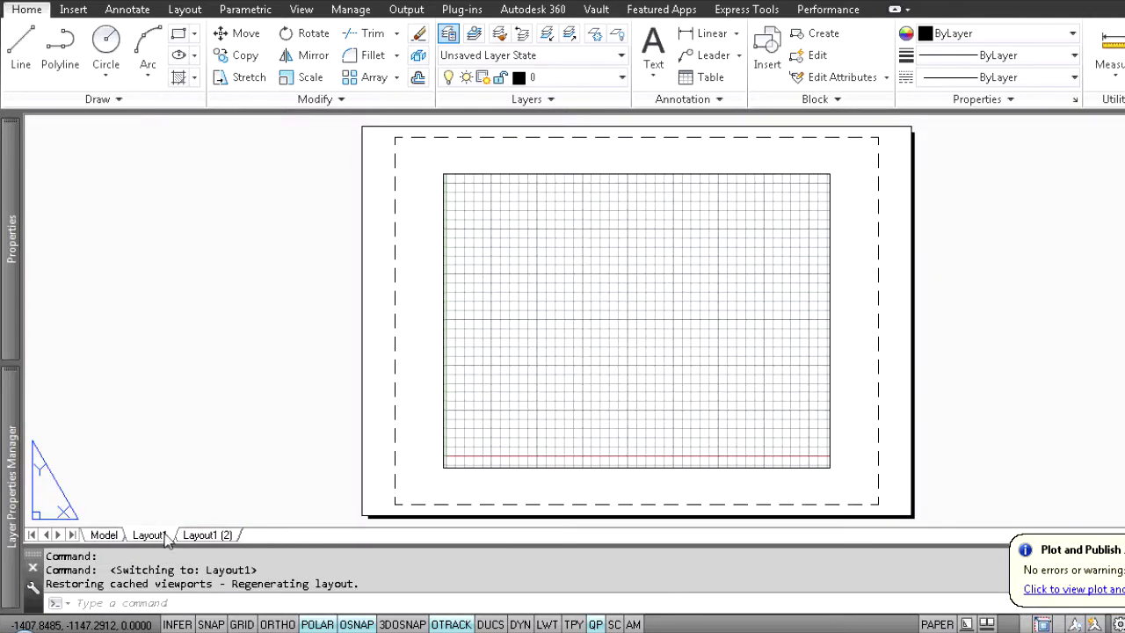
click(215, 536)
click(152, 535)
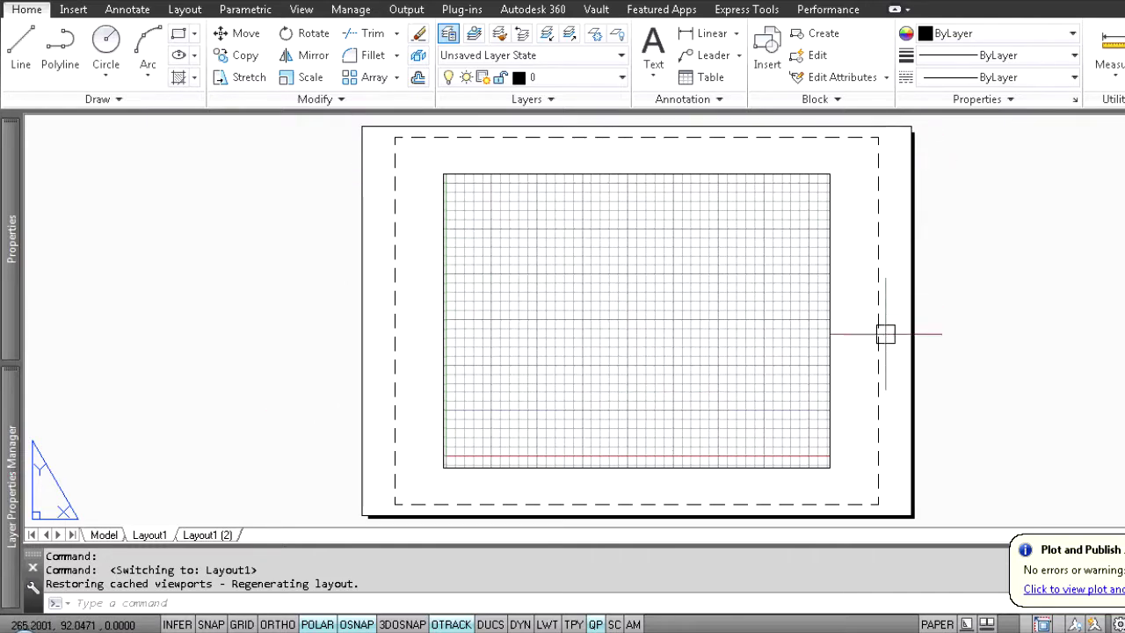
click(479, 192)
click(477, 166)
key(Escape)
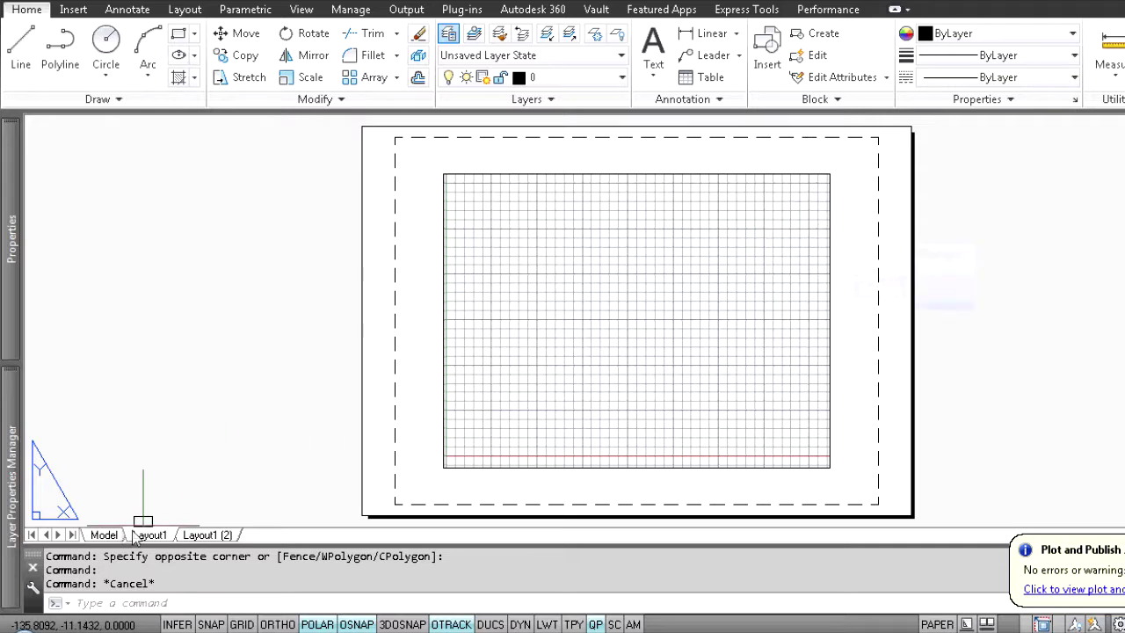
Draw two concentric circles in model space, the inner one roughly half the outer one's size
click(104, 535)
click(106, 44)
click(470, 296)
key(Return)
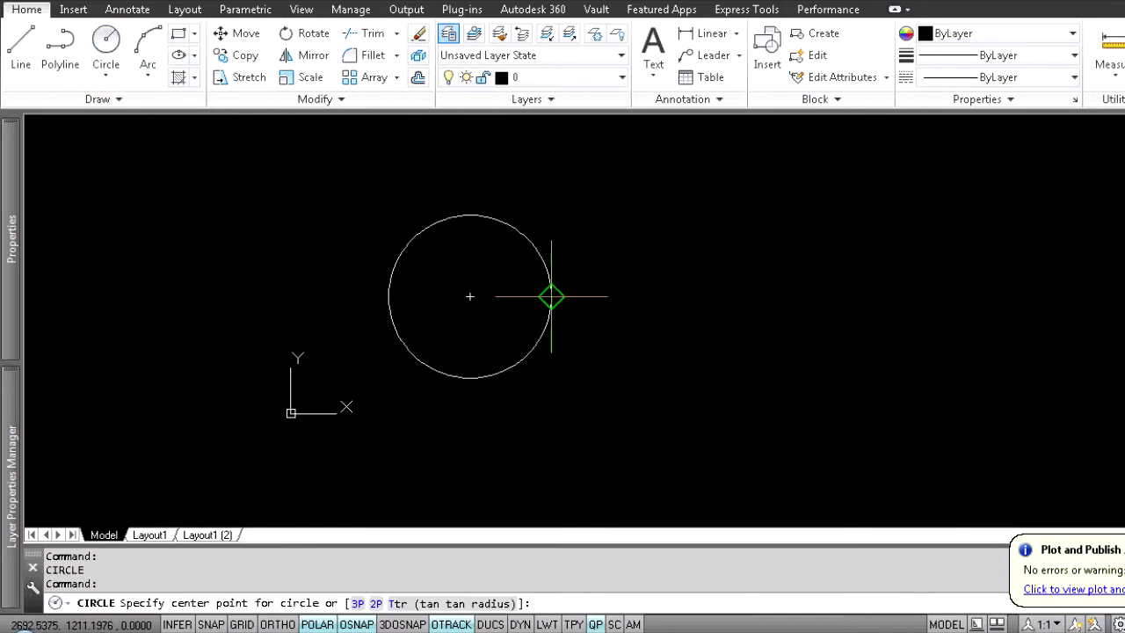
click(474, 296)
click(504, 286)
key(Return)
key(Escape)
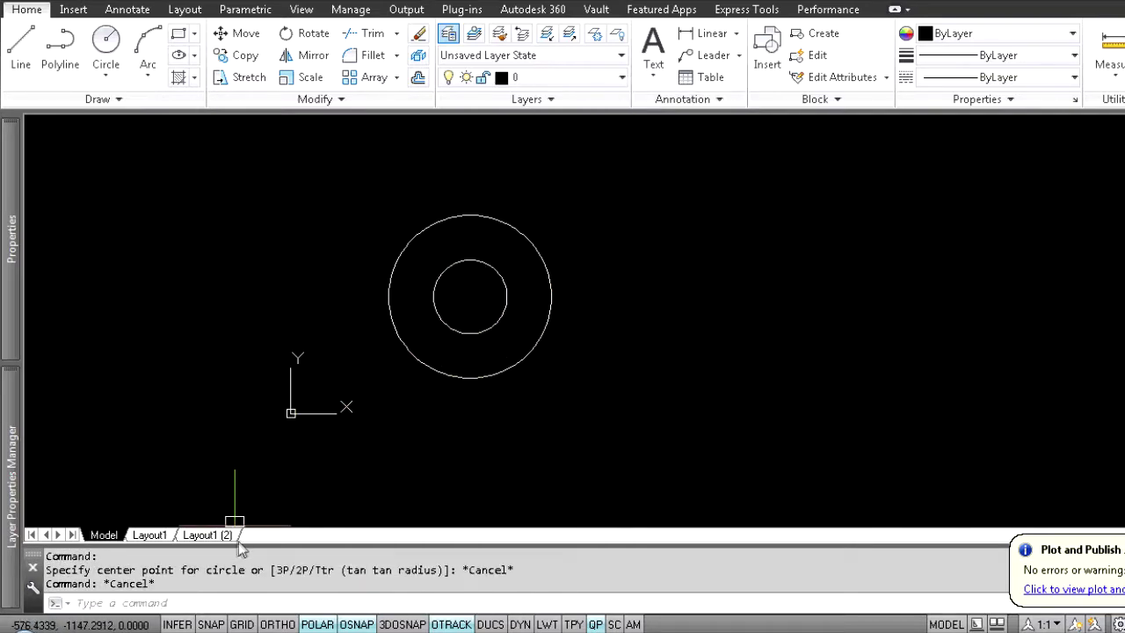
Activate the viewport on Layout1, turn off its grid and enlarge the concentric circles inside it
click(150, 534)
double_click(484, 313)
scroll(527, 334, down, 5)
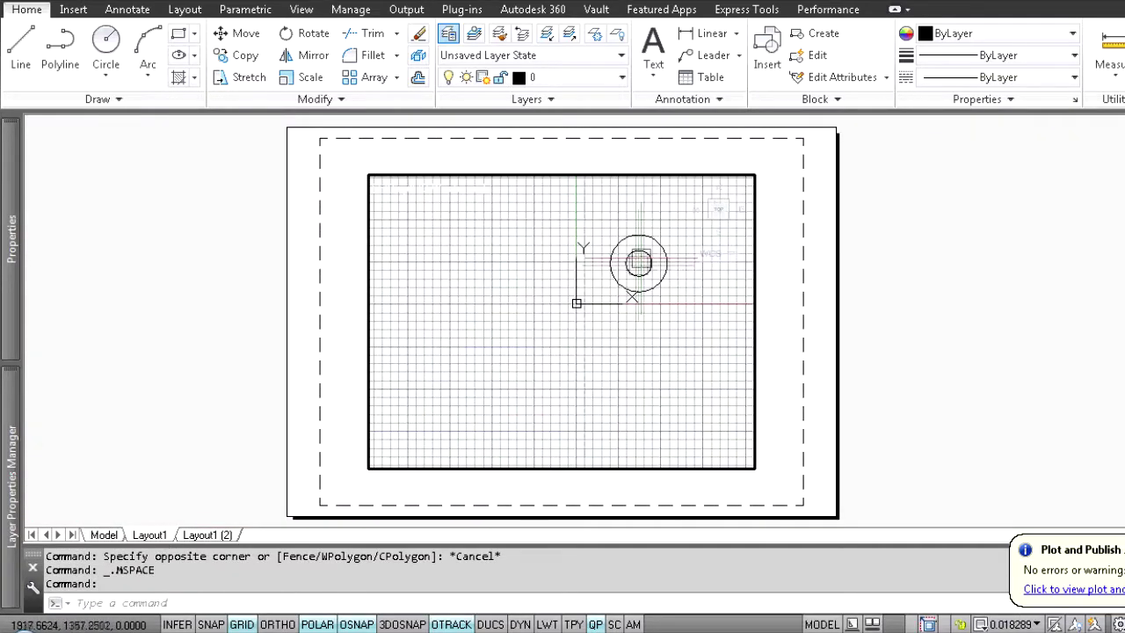
scroll(448, 364, up, 5)
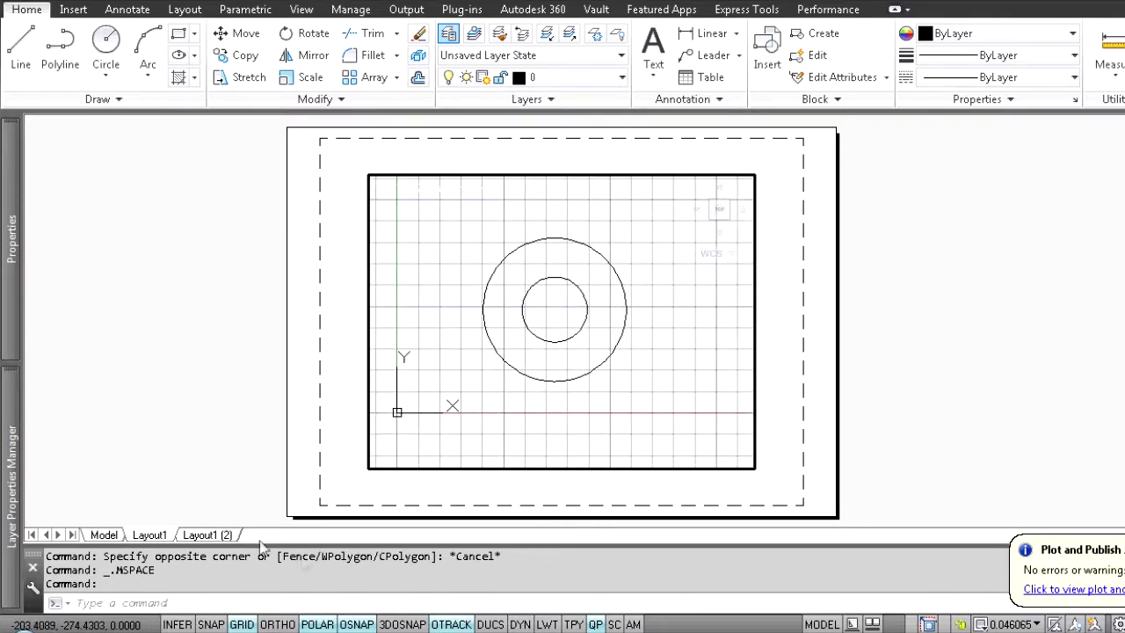
scroll(453, 431, up, 2)
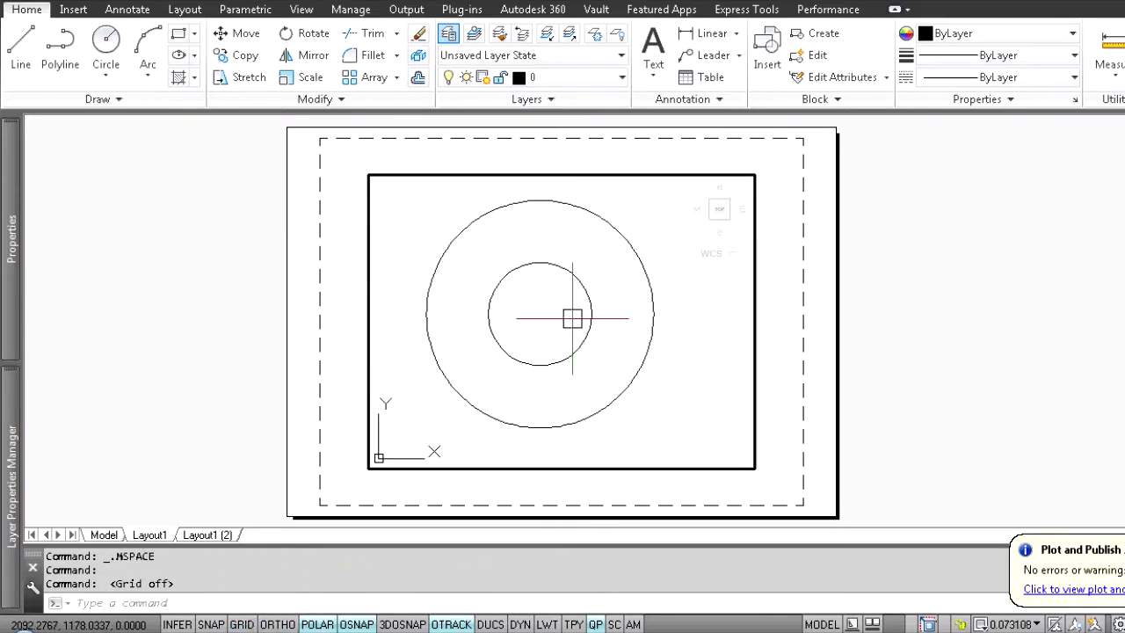
Return to paper space on Layout1 and delete the viewport showing the circles
scroll(572, 319, down, 3)
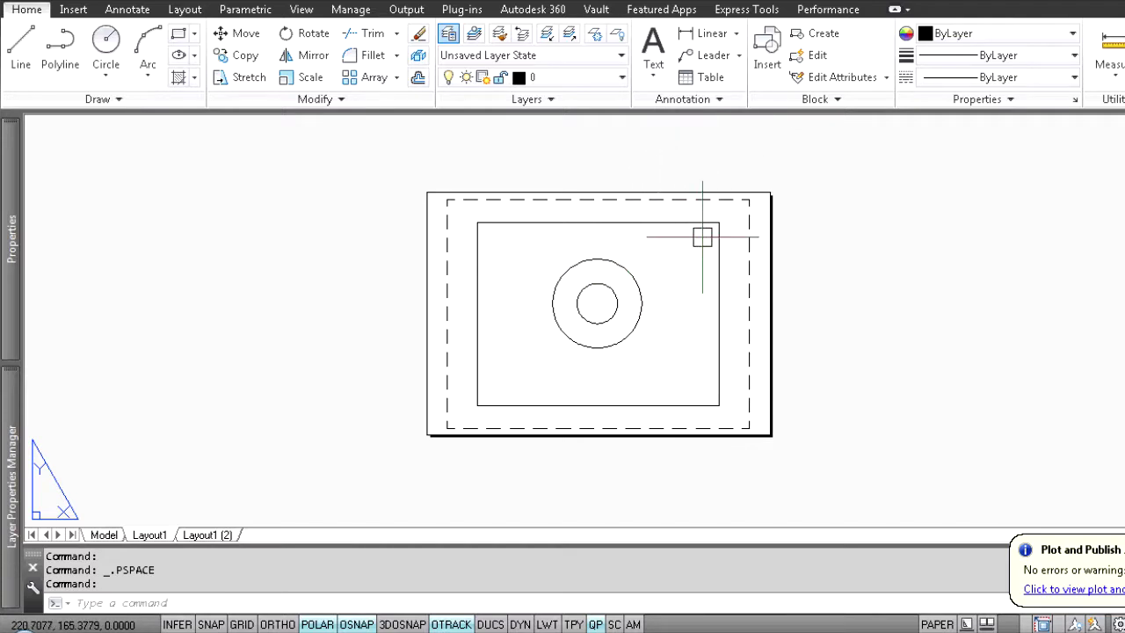
scroll(483, 400, up, 2)
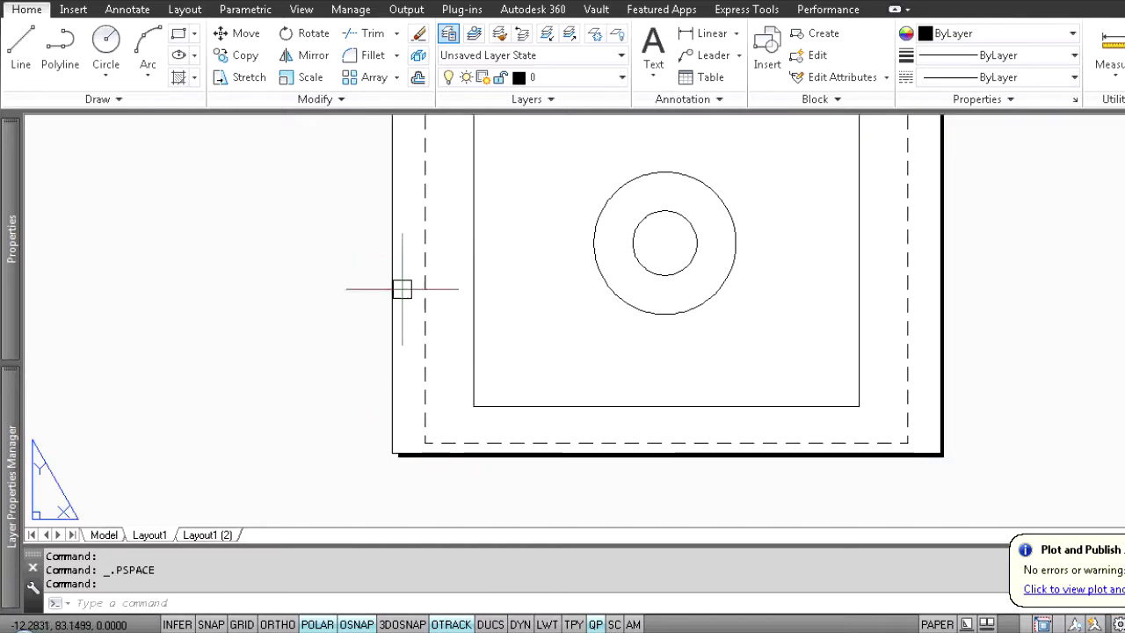
middle_drag(404, 288, 365, 352)
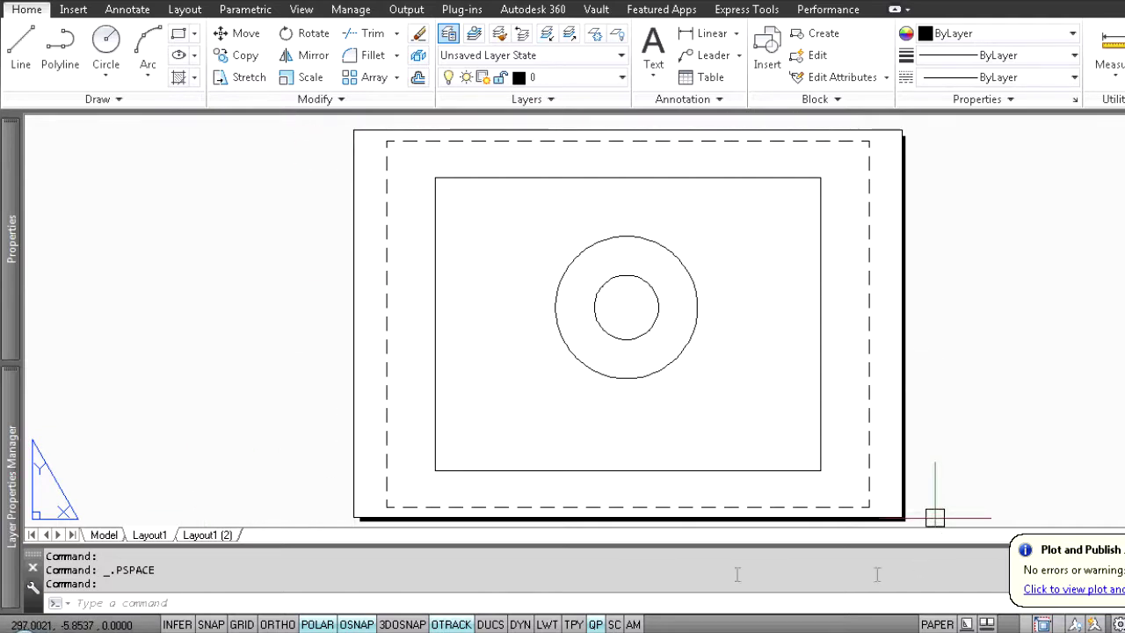
click(621, 178)
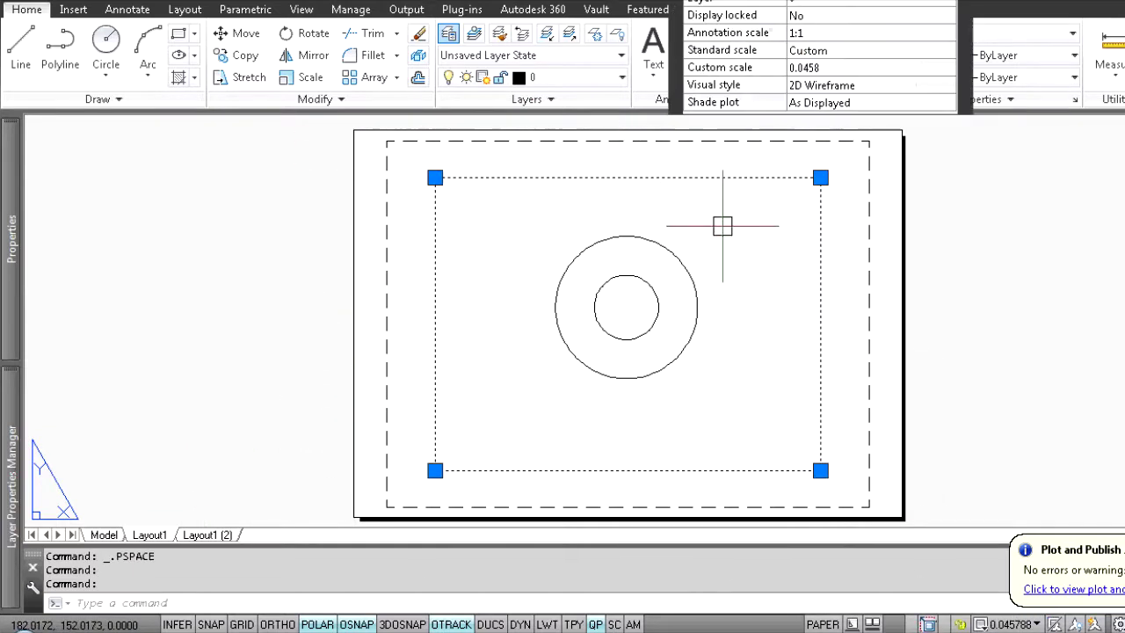
key(Delete)
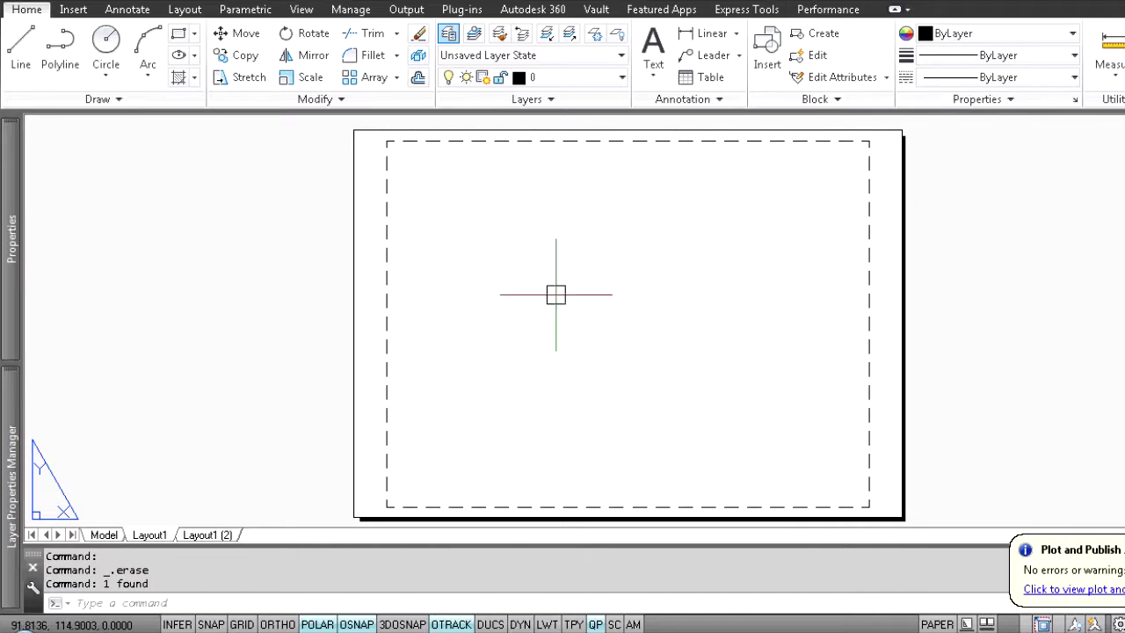
Try to select the dashed printable-area border and the sheet edge of the empty Layout1
key(ctrl+Page_Up)
click(879, 359)
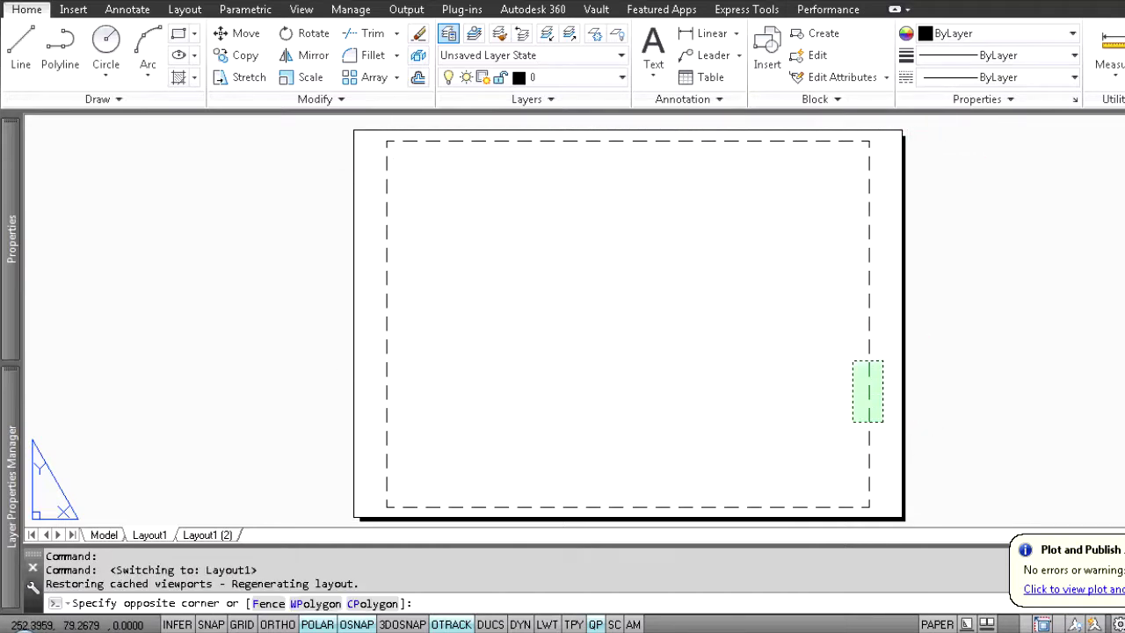
click(818, 290)
click(773, 198)
click(879, 290)
click(998, 361)
click(963, 374)
click(1034, 355)
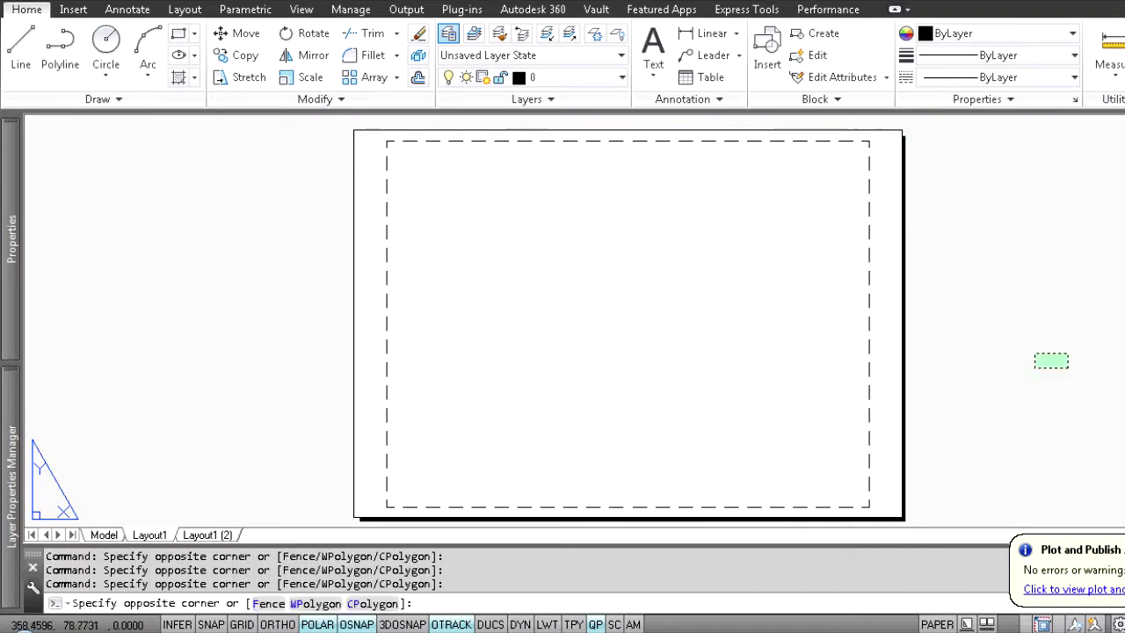
click(979, 334)
key(Escape)
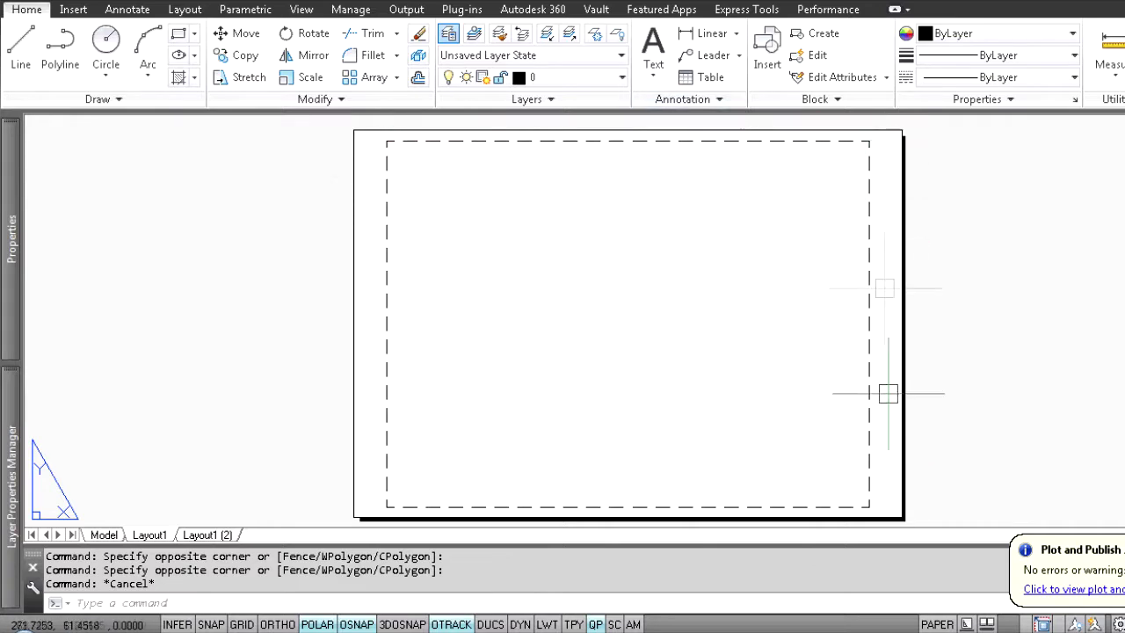
Draw a small circle centred at 0,0 on Layout1, at the corner of the dashed printable area
middle_drag(457, 372, 422, 377)
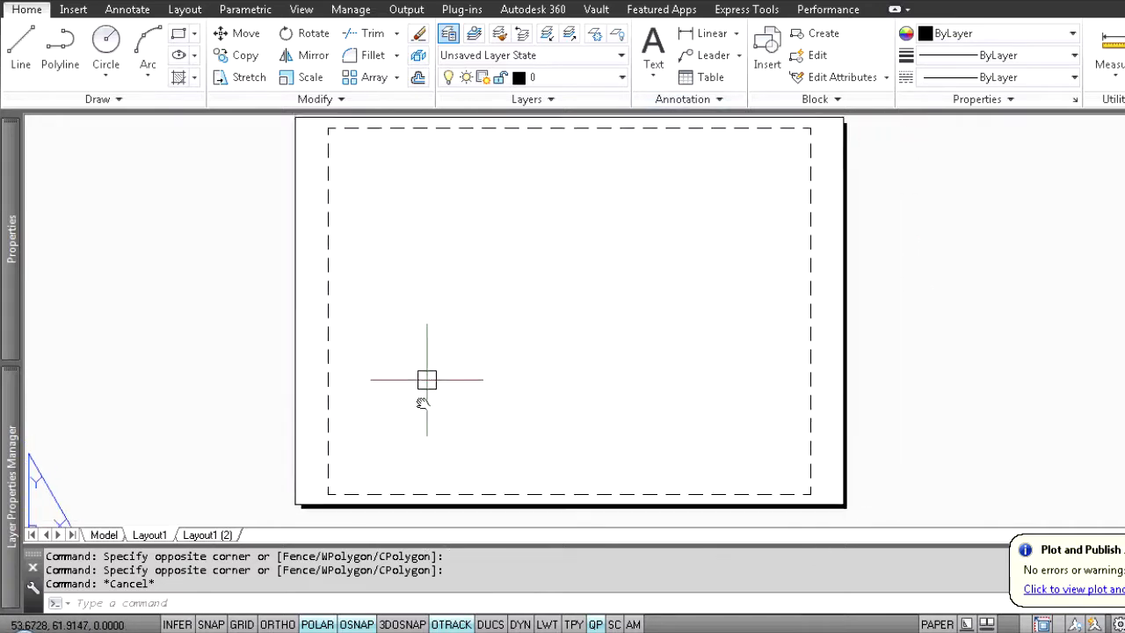
scroll(358, 505, down, 2)
middle_drag(411, 281, 492, 221)
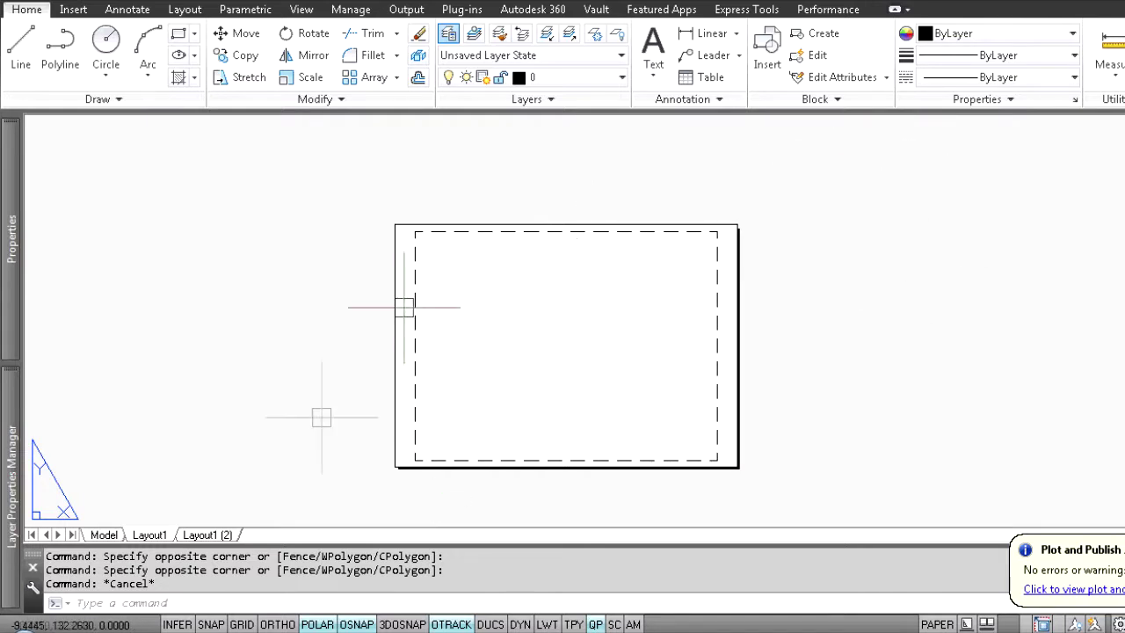
scroll(402, 477, up, 2)
middle_drag(1072, 269, 961, 269)
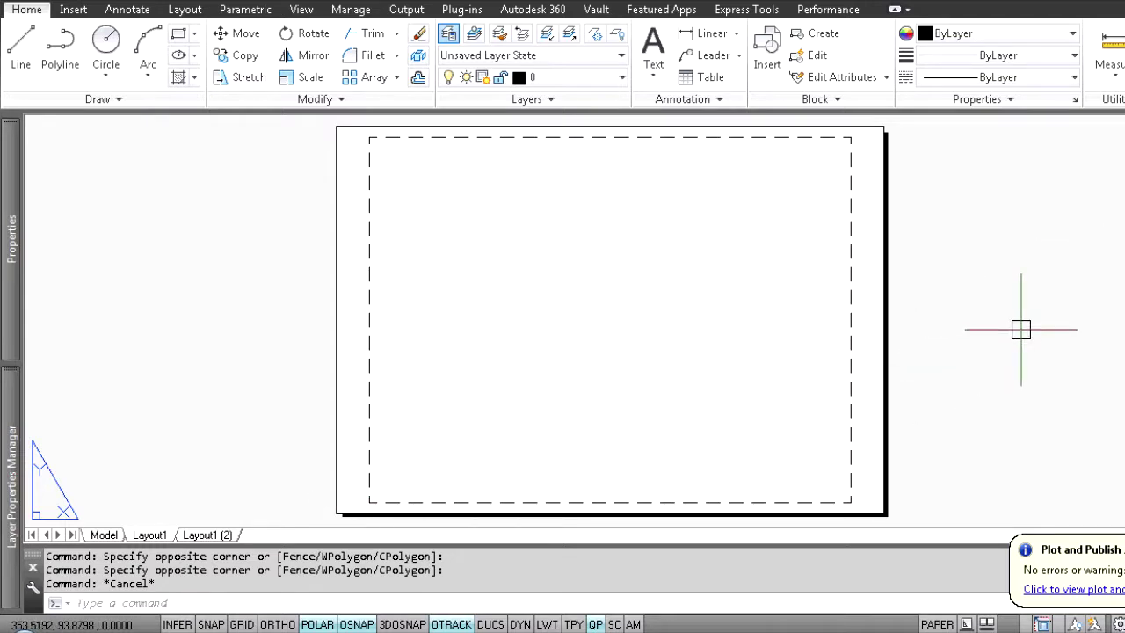
text(C)
key(Return)
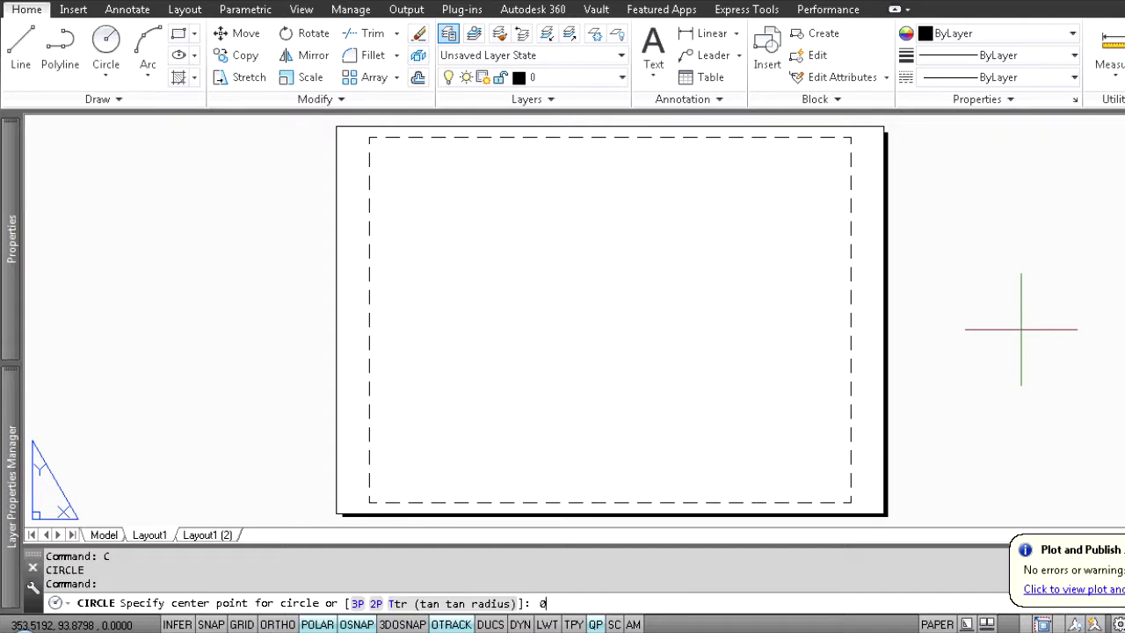
text(0,0)
key(Return)
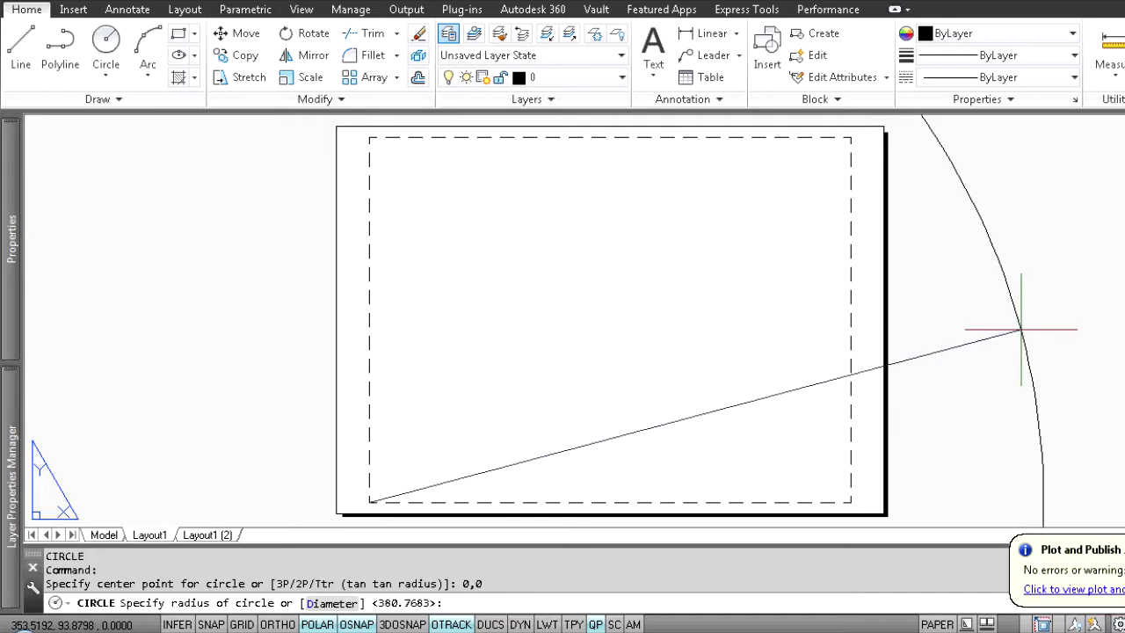
scroll(451, 452, up, 5)
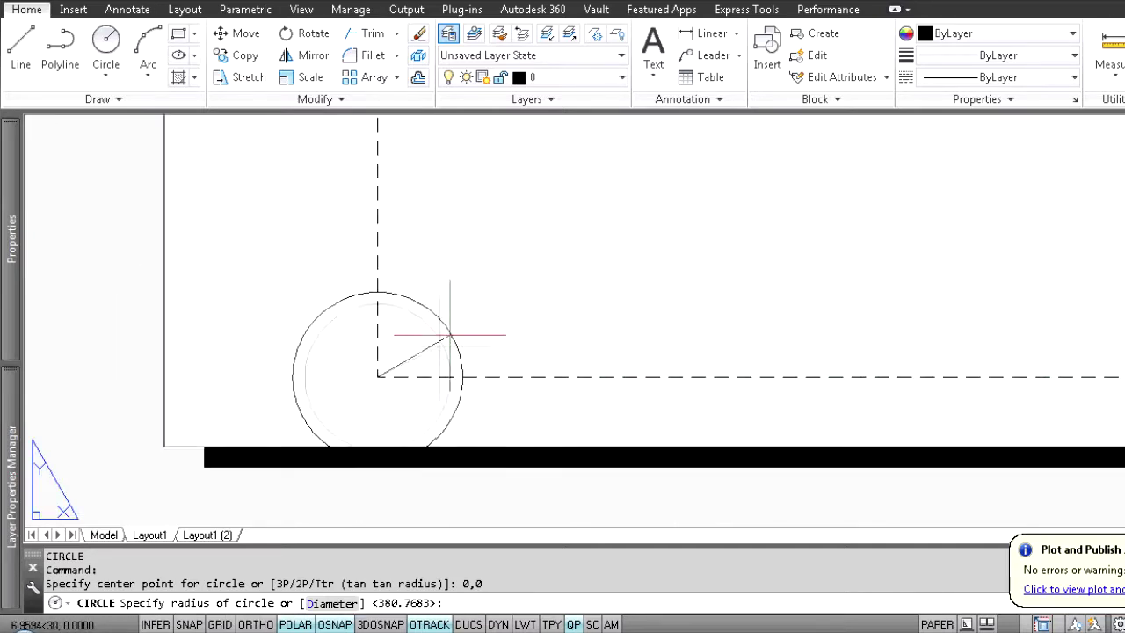
scroll(414, 346, up, 2)
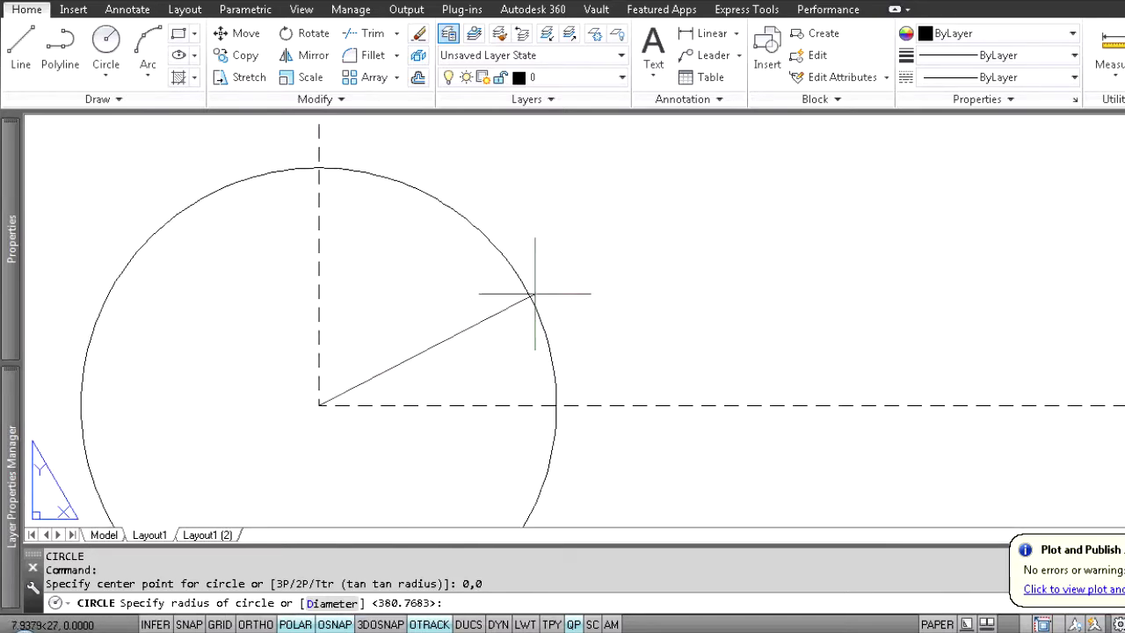
scroll(446, 344, down, 3)
click(446, 343)
scroll(510, 421, down, 4)
middle_drag(510, 422, 393, 461)
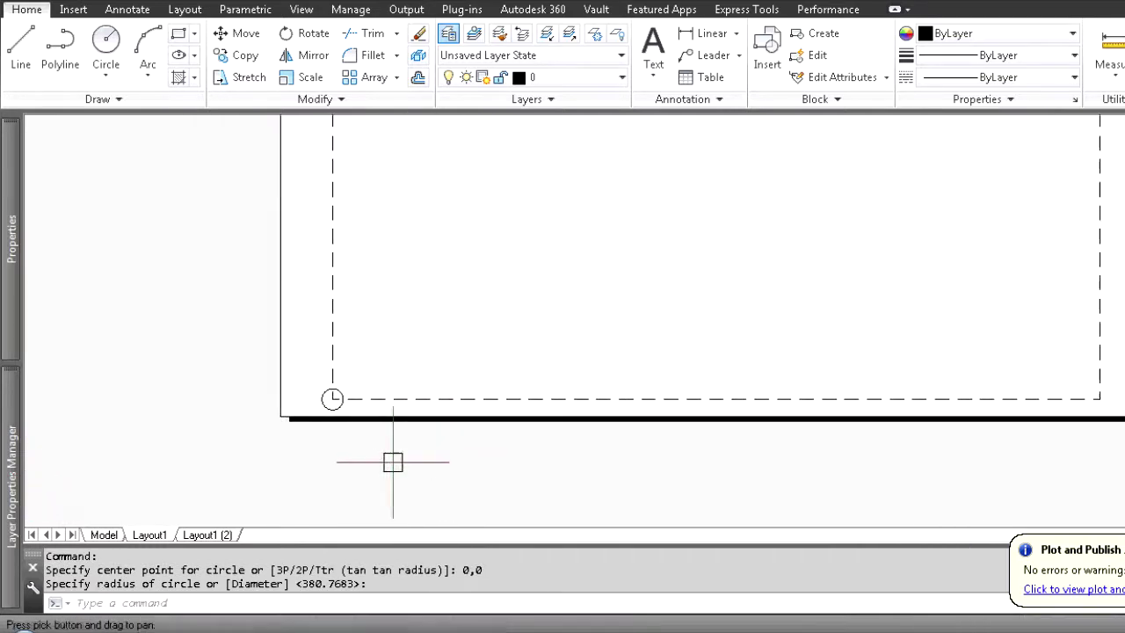
scroll(382, 444, down, 4)
scroll(316, 422, up, 6)
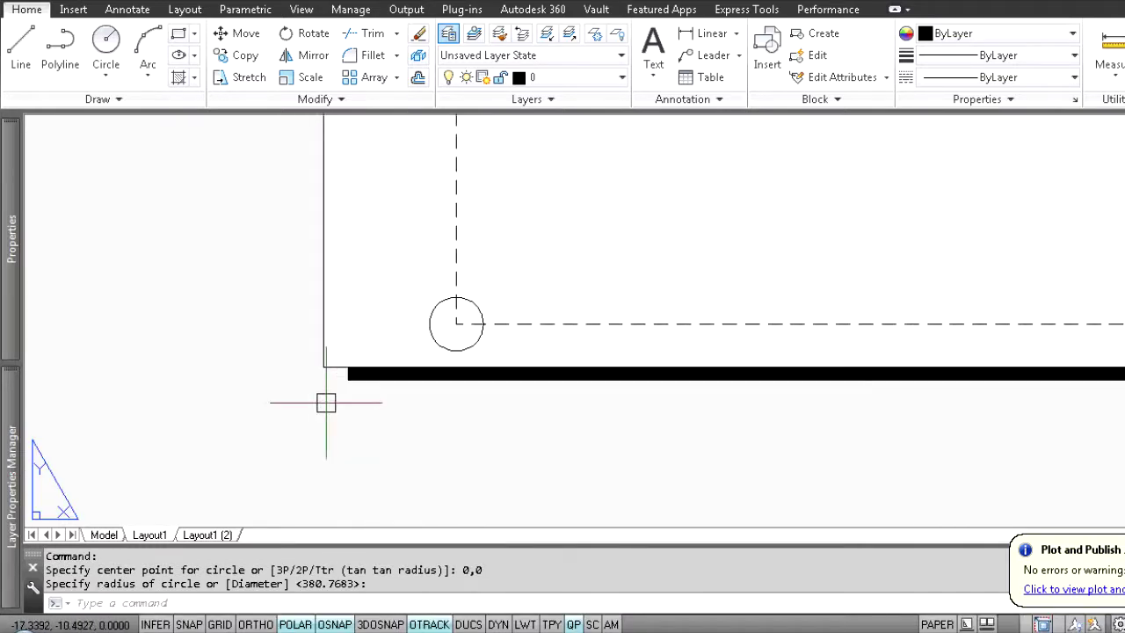
key(Return)
scroll(326, 403, up, 8)
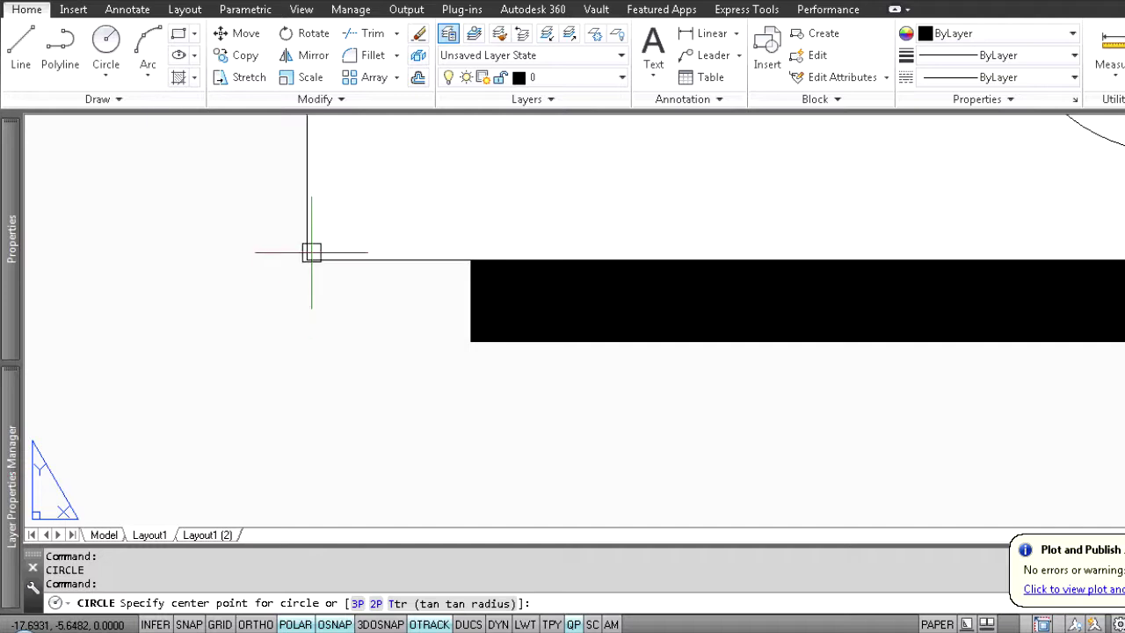
key(Escape)
Draw a small trial rectangle from the lower-left corner of the Layout1 sheet and erase it
click(178, 33)
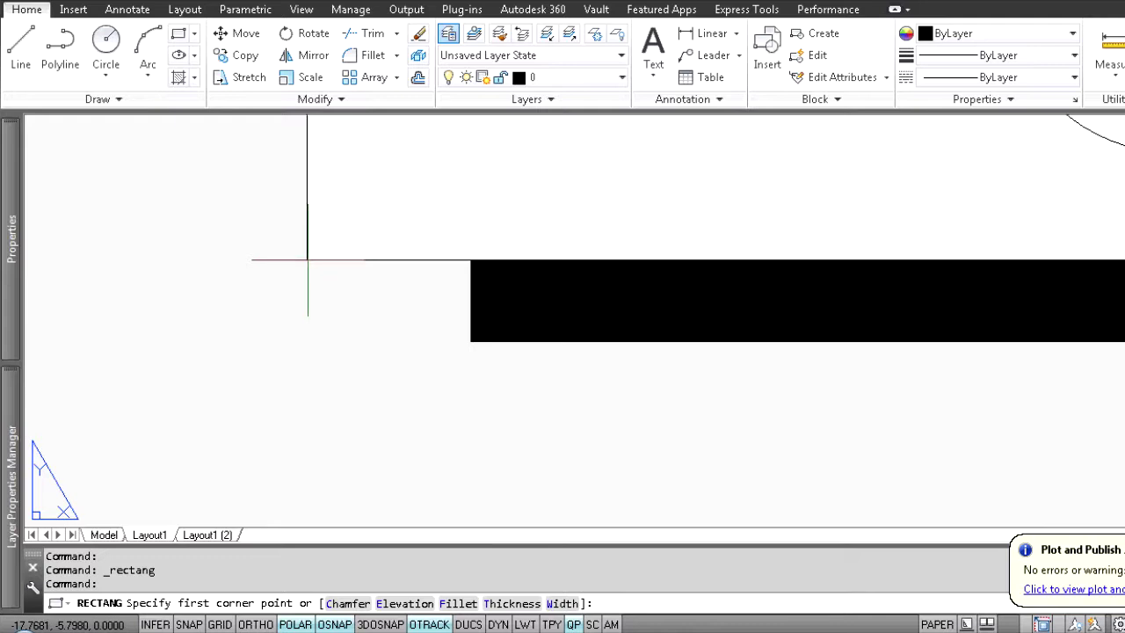
click(308, 259)
click(545, 176)
scroll(188, 252, up, 5)
scroll(460, 326, down, 5)
click(384, 425)
click(575, 226)
scroll(556, 269, down, 2)
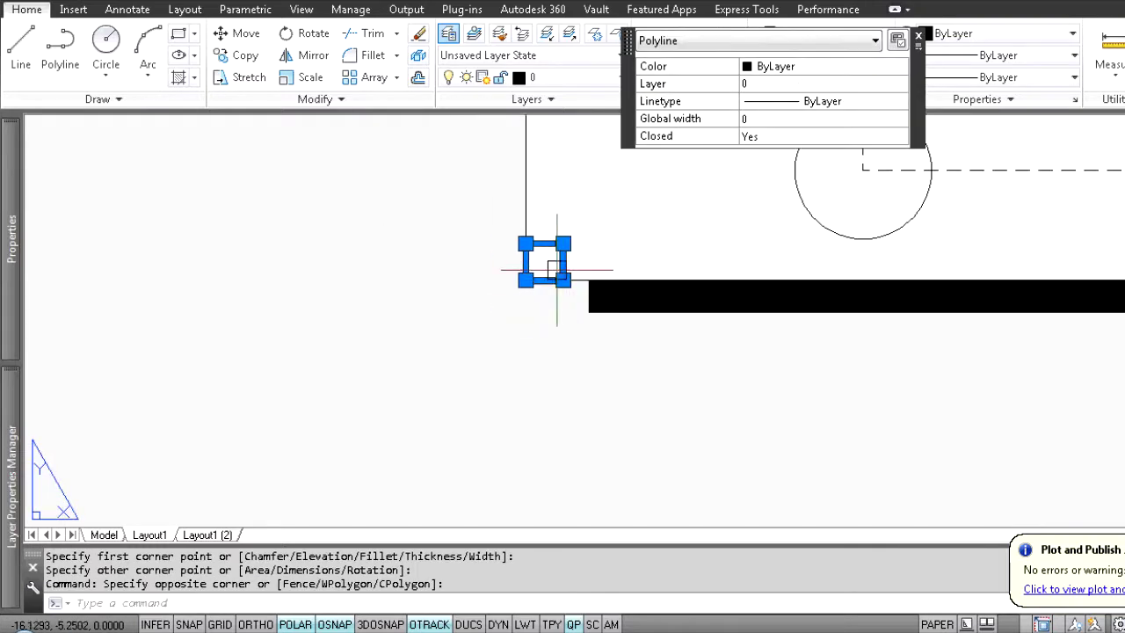
key(Delete)
middle_drag(657, 296, 508, 369)
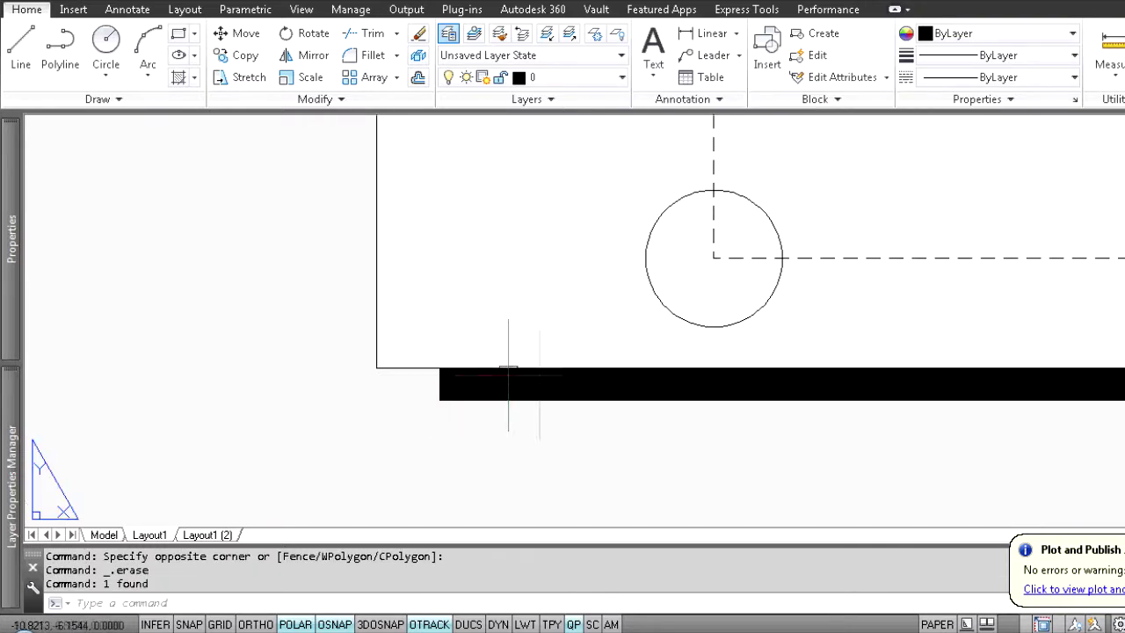
Erase the small circle centred on the lower-left corner of the dashed printable area
click(519, 434)
click(853, 166)
key(Delete)
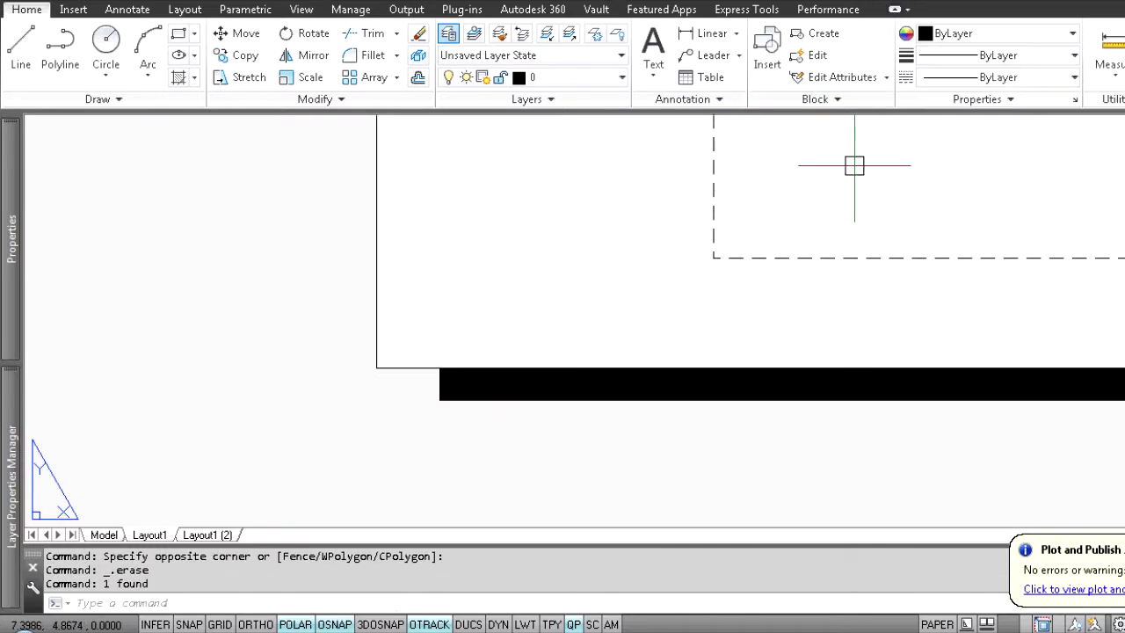
Examine the empty Layout1 sheet, comparing its paper edge with the dashed printable area
scroll(853, 160, down, 5)
middle_drag(876, 339, 547, 378)
scroll(490, 365, down, 6)
middle_drag(416, 457, 512, 471)
scroll(492, 451, up, 2)
scroll(520, 408, down, 2)
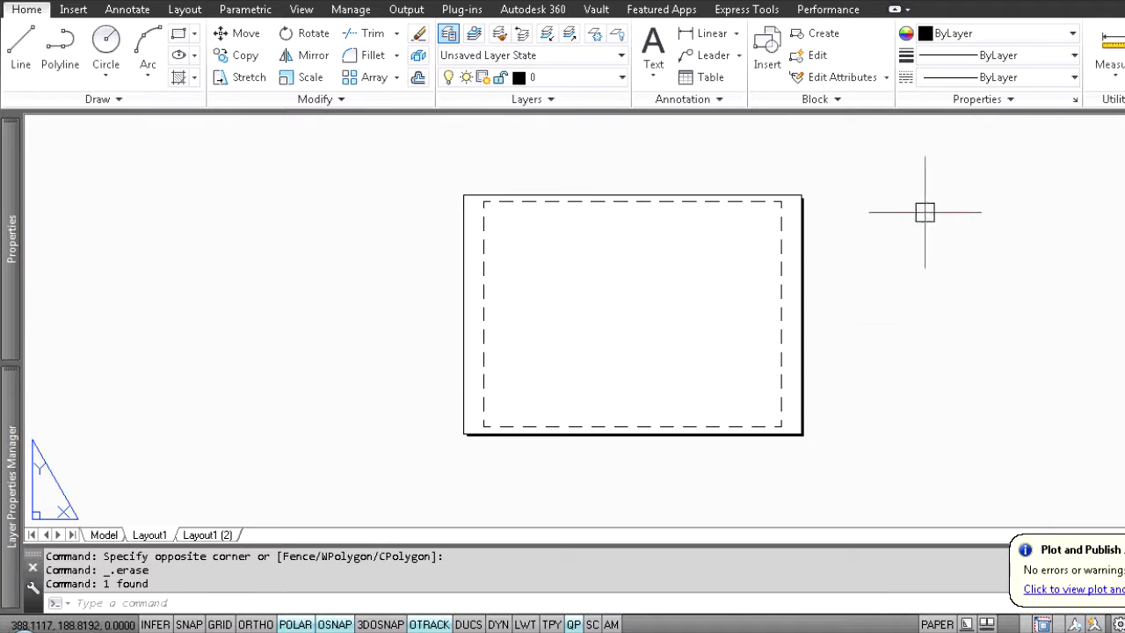
scroll(495, 454, up, 2)
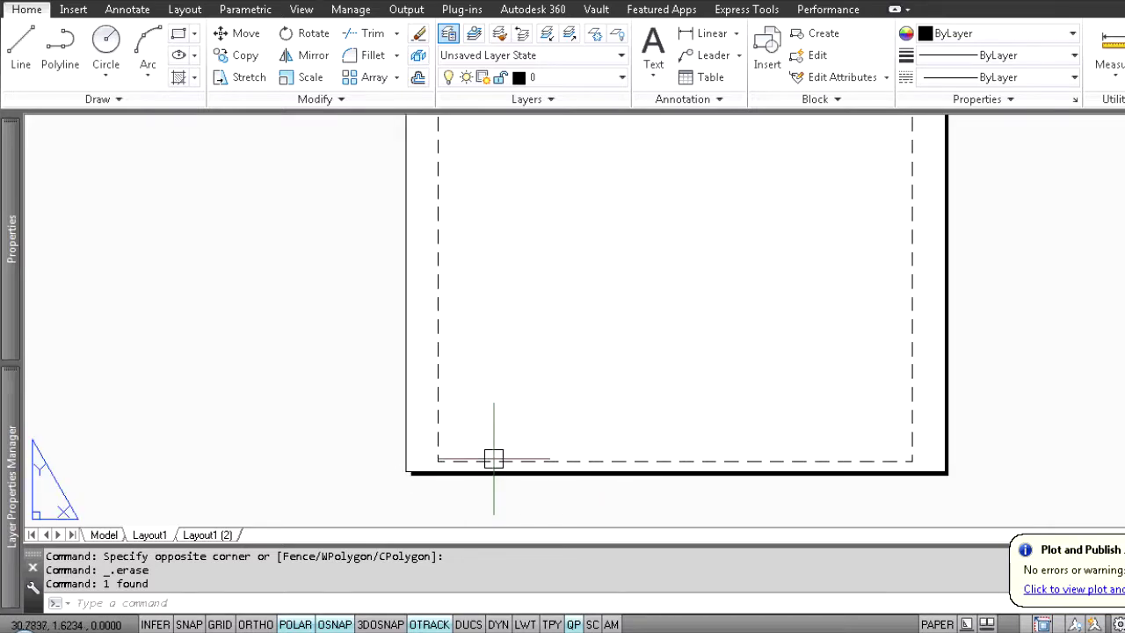
scroll(424, 385, down, 2)
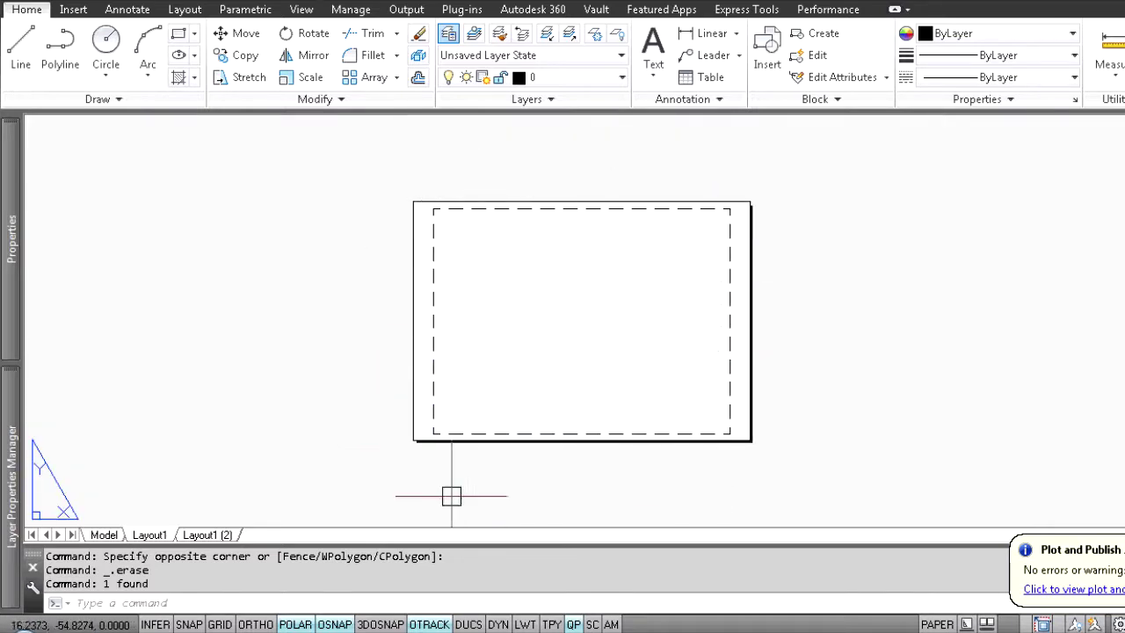
scroll(444, 479, up, 2)
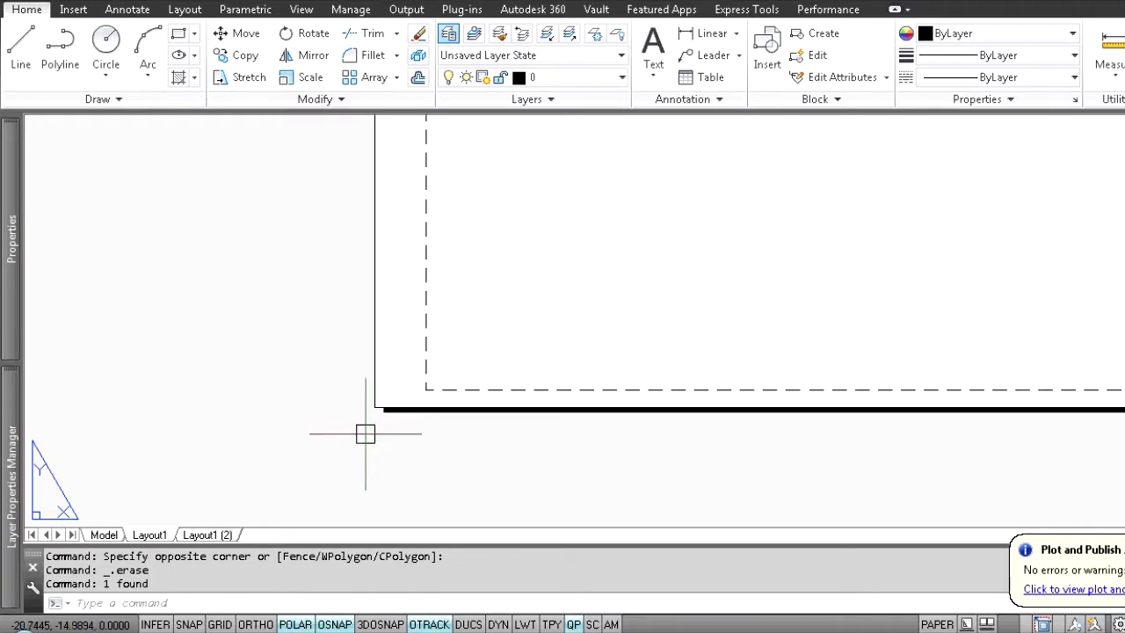
scroll(377, 414, down, 2)
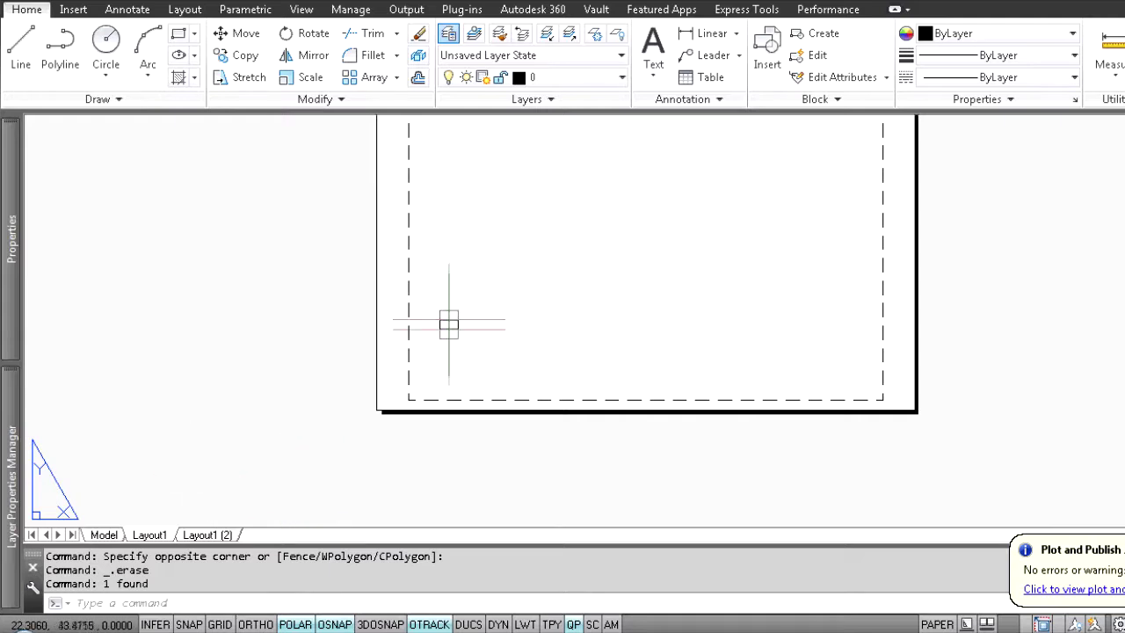
Open Layout1's page setup for modification and move its dialog clear of the sheet
right_click(161, 543)
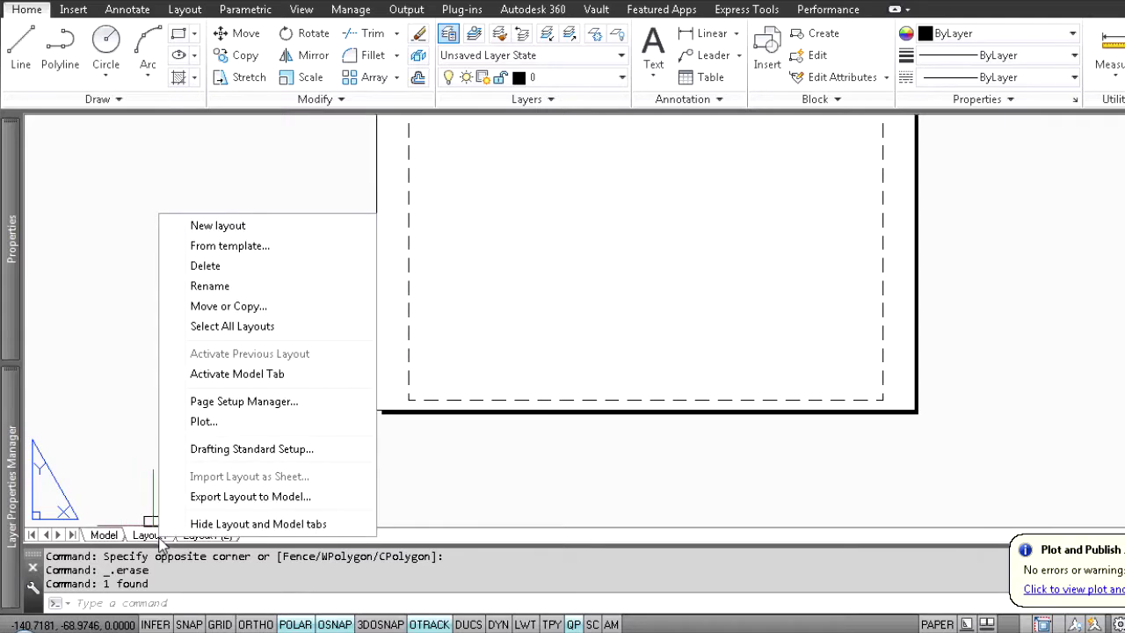
click(296, 404)
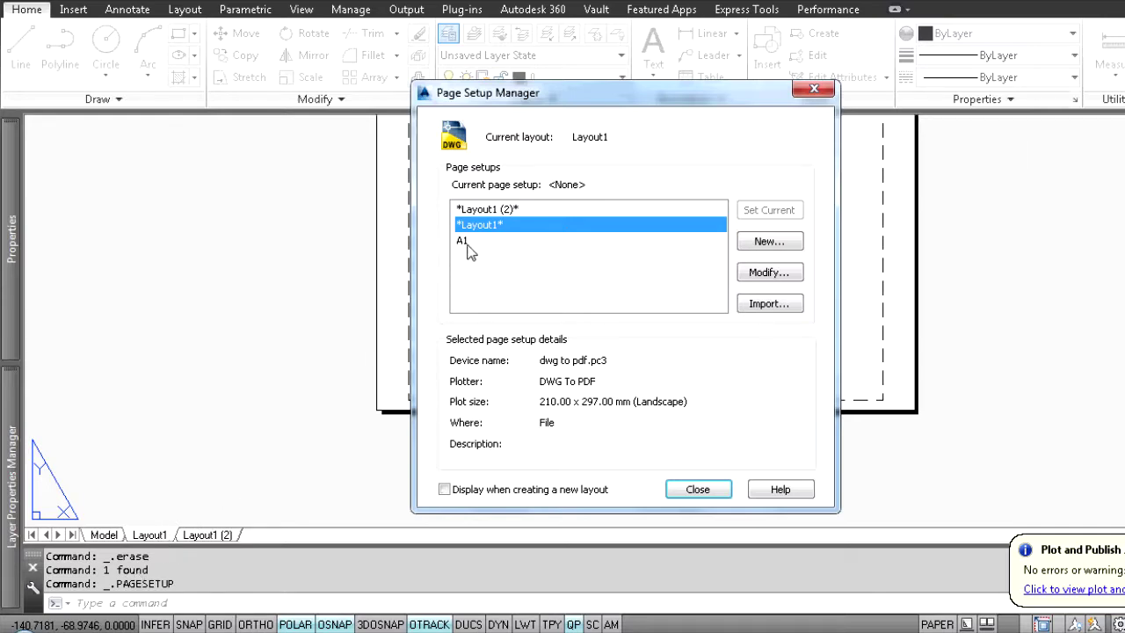
click(796, 275)
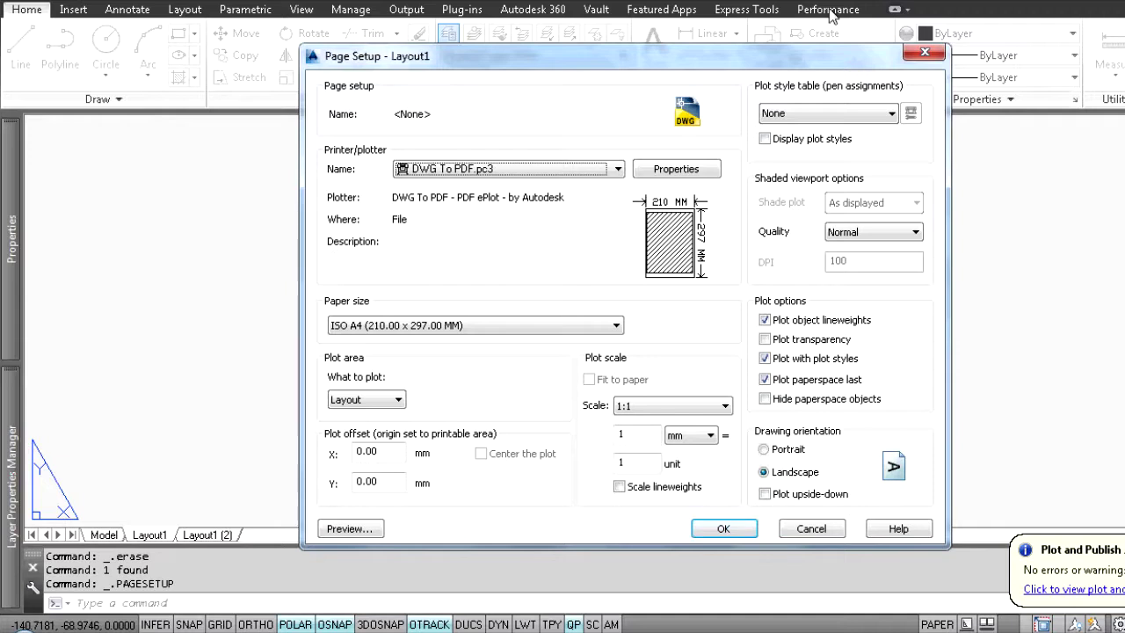
mouse_move(747, 632)
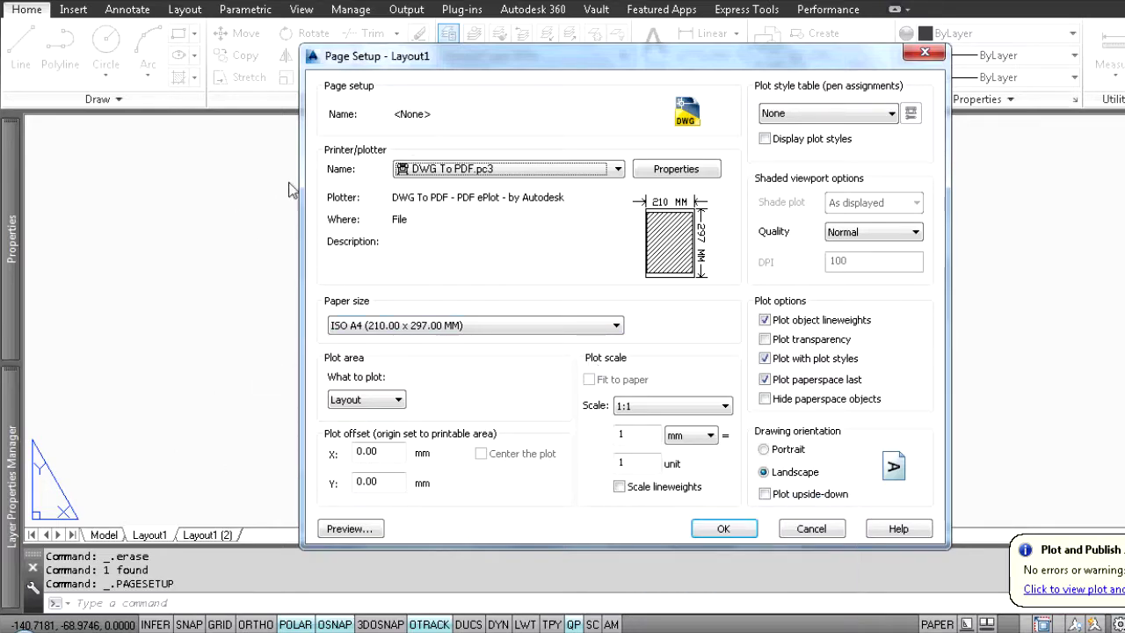
drag(467, 67, 469, 36)
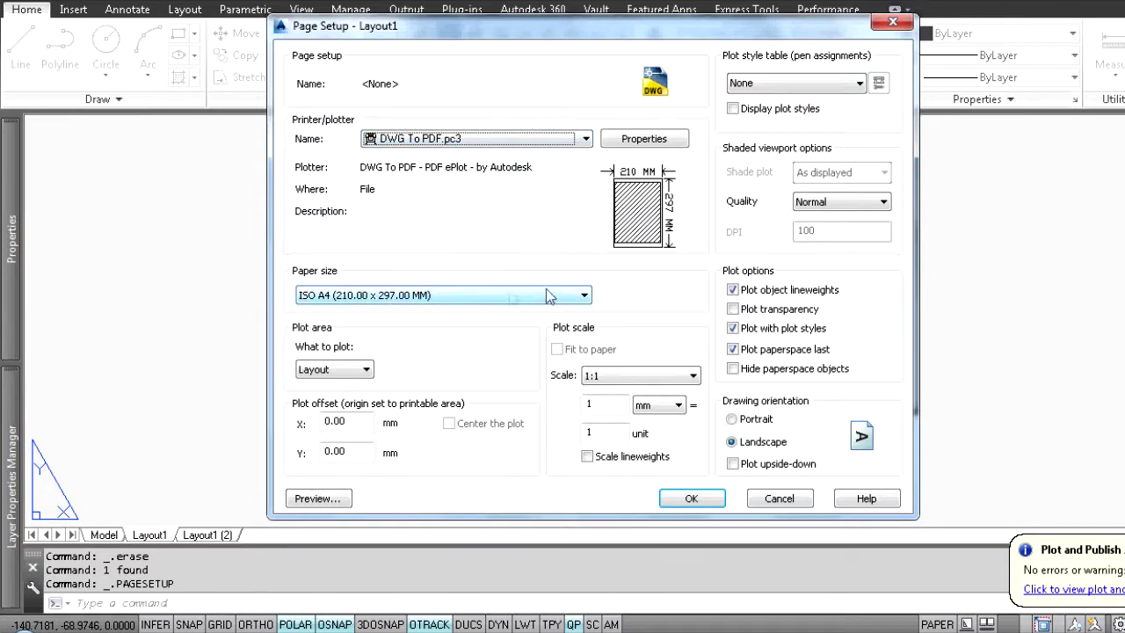
Look through the paper sizes offered for the DWG To PDF plotter, including the ISO and full bleed formats
click(531, 309)
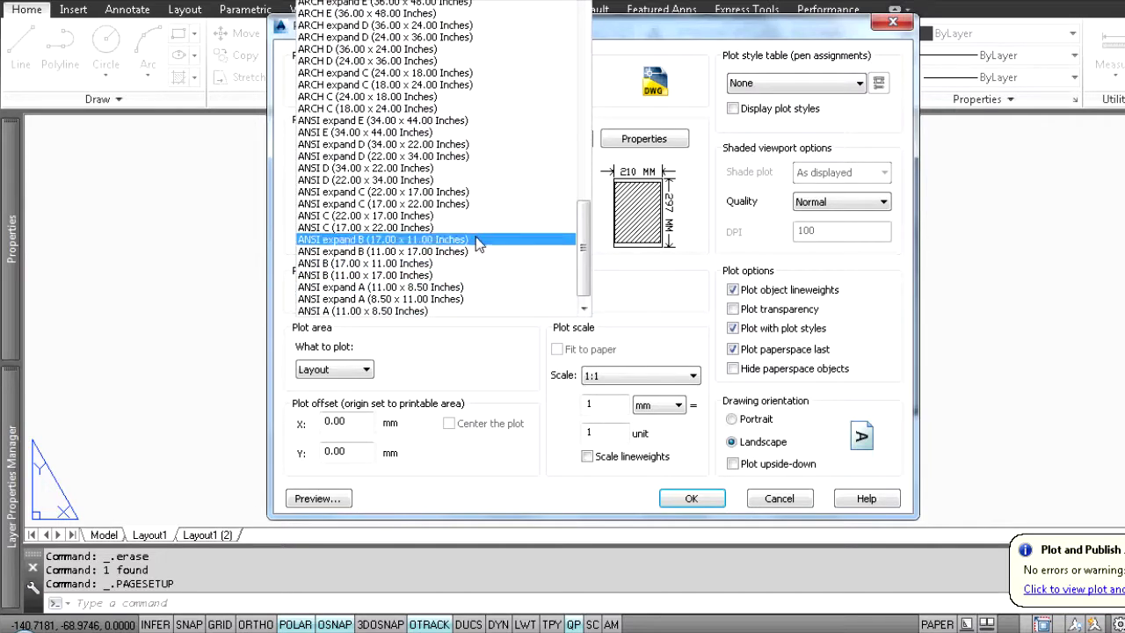
scroll(479, 211, up, 5)
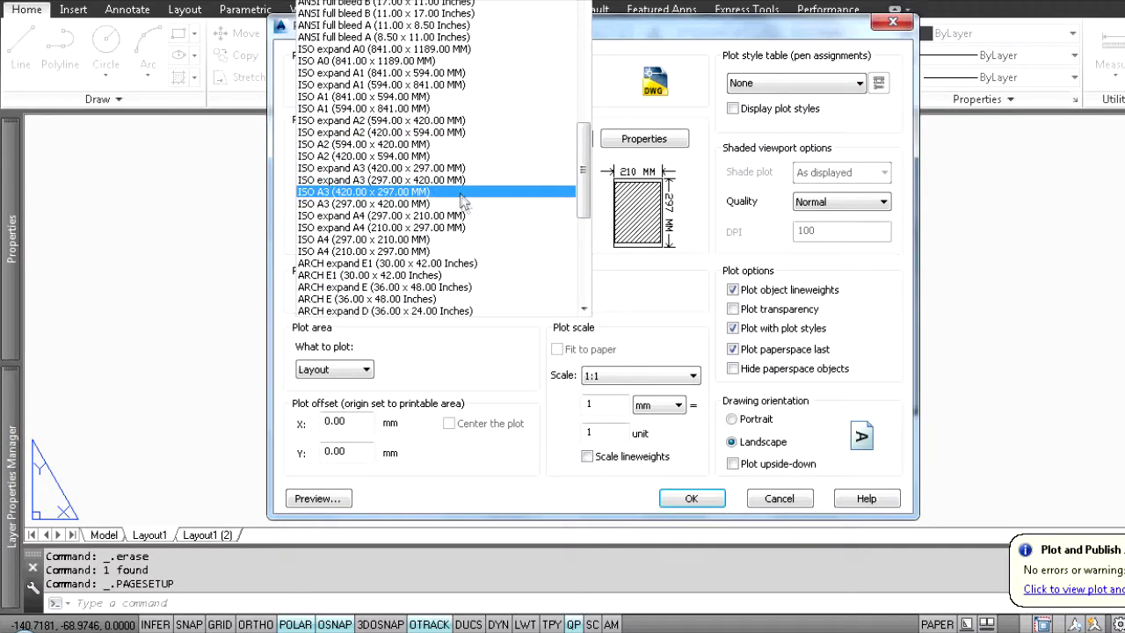
scroll(470, 214, up, 10)
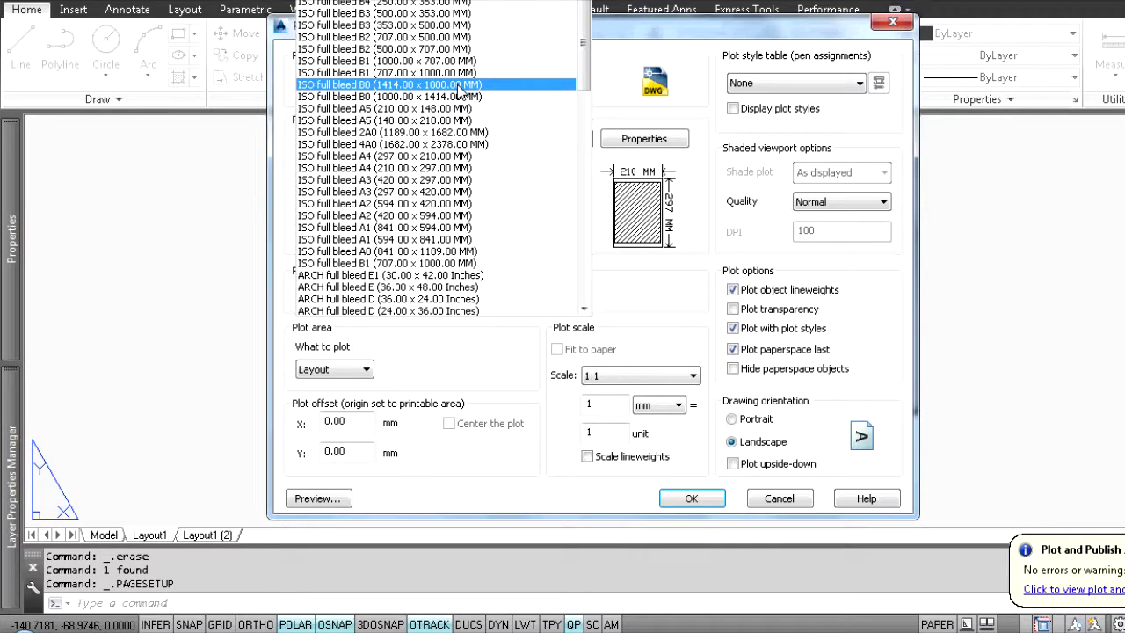
scroll(460, 91, up, 2)
scroll(460, 91, down, 2)
scroll(460, 92, up, 2)
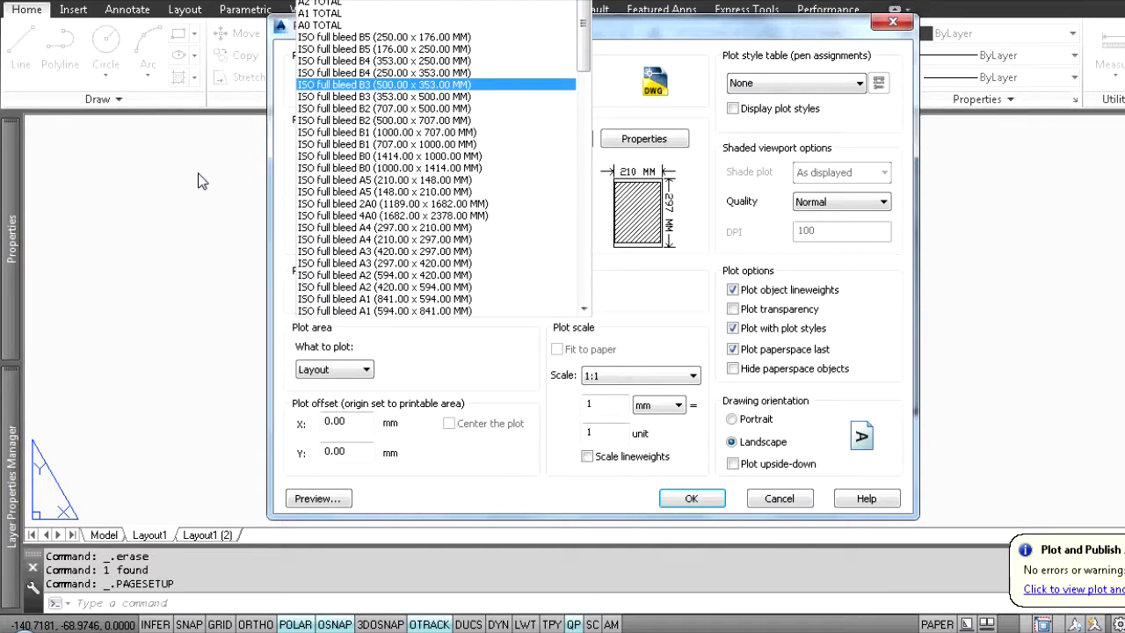
click(171, 207)
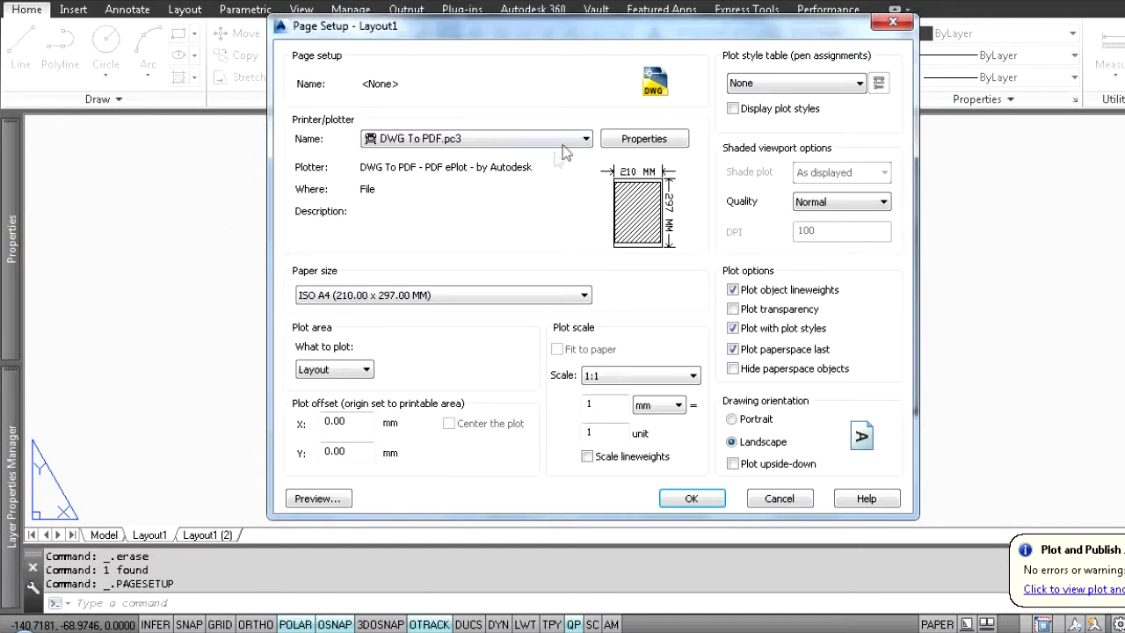
Open the DWG To PDF plotter configuration and bring up its custom paper sizes
click(666, 142)
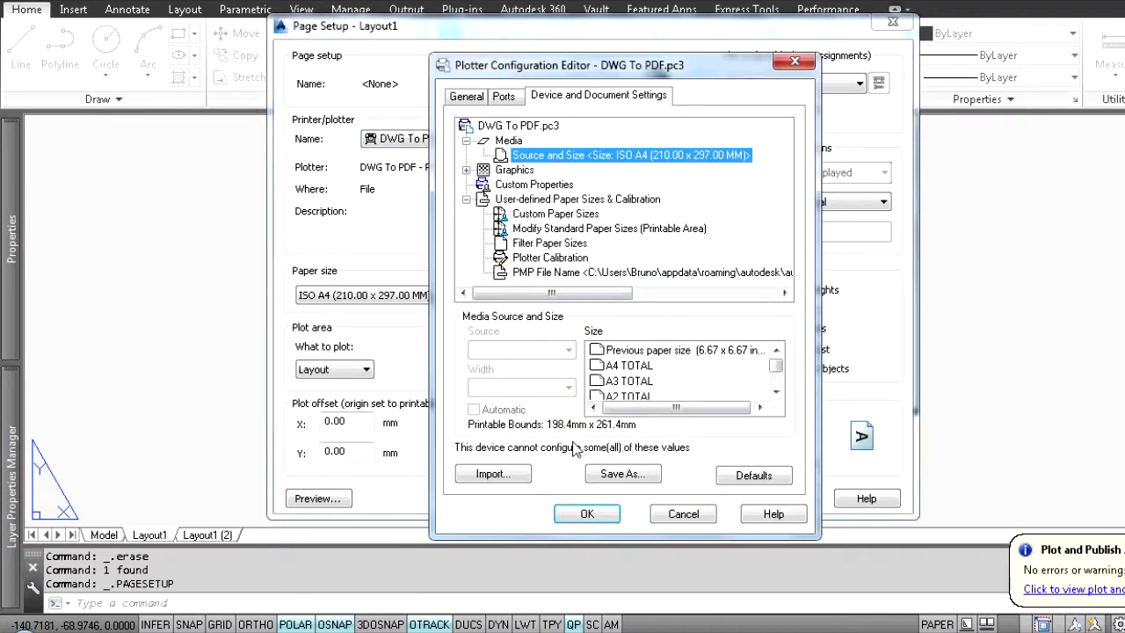
click(576, 214)
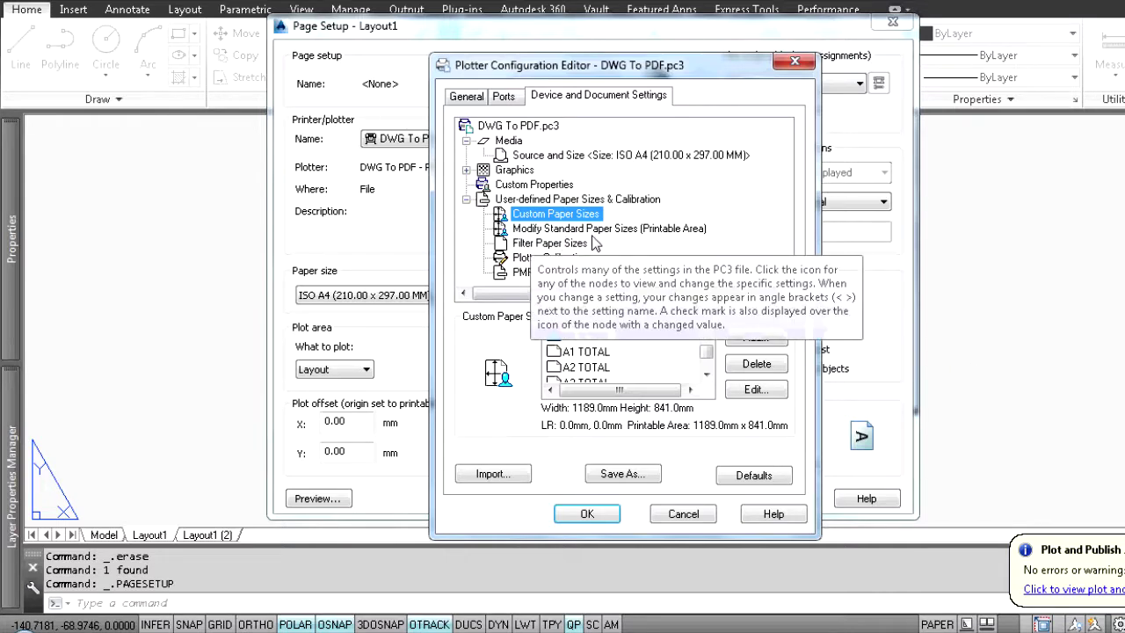
click(605, 229)
scroll(709, 361, up, 10)
scroll(709, 361, up, 3)
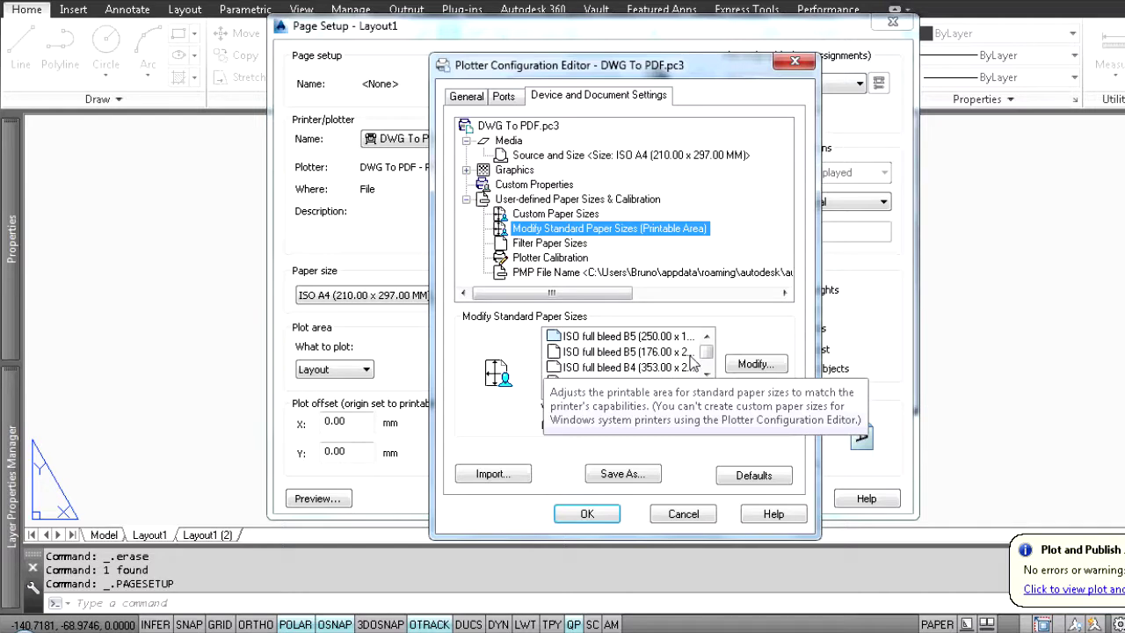
click(552, 243)
click(562, 215)
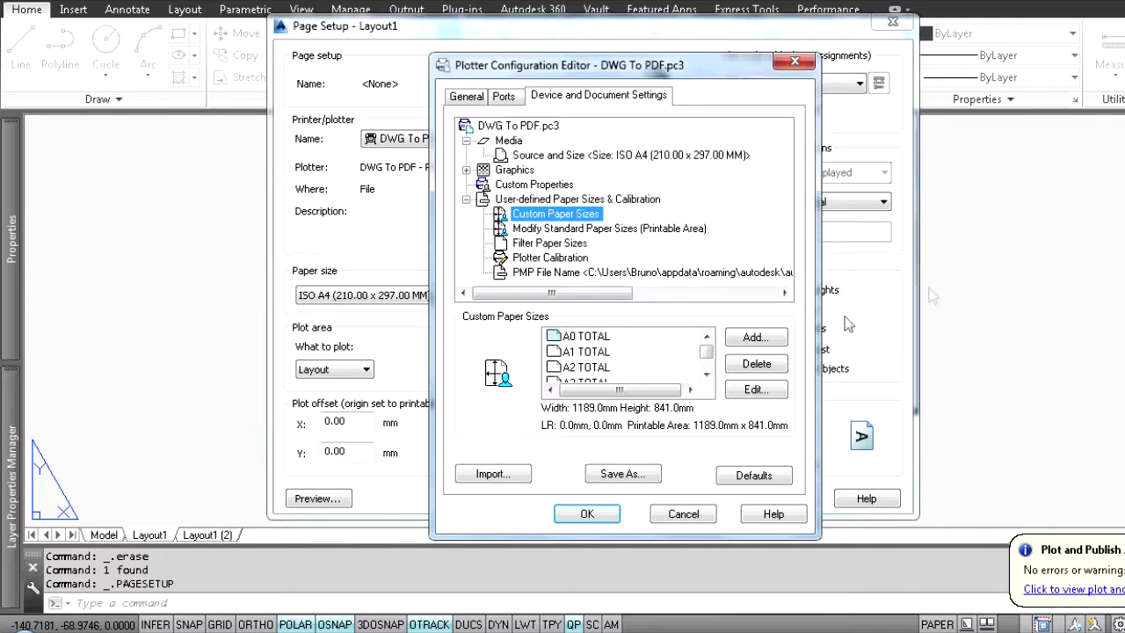
Review the existing custom paper sizes of the DWG To PDF plotter
click(705, 375)
click(706, 376)
click(705, 375)
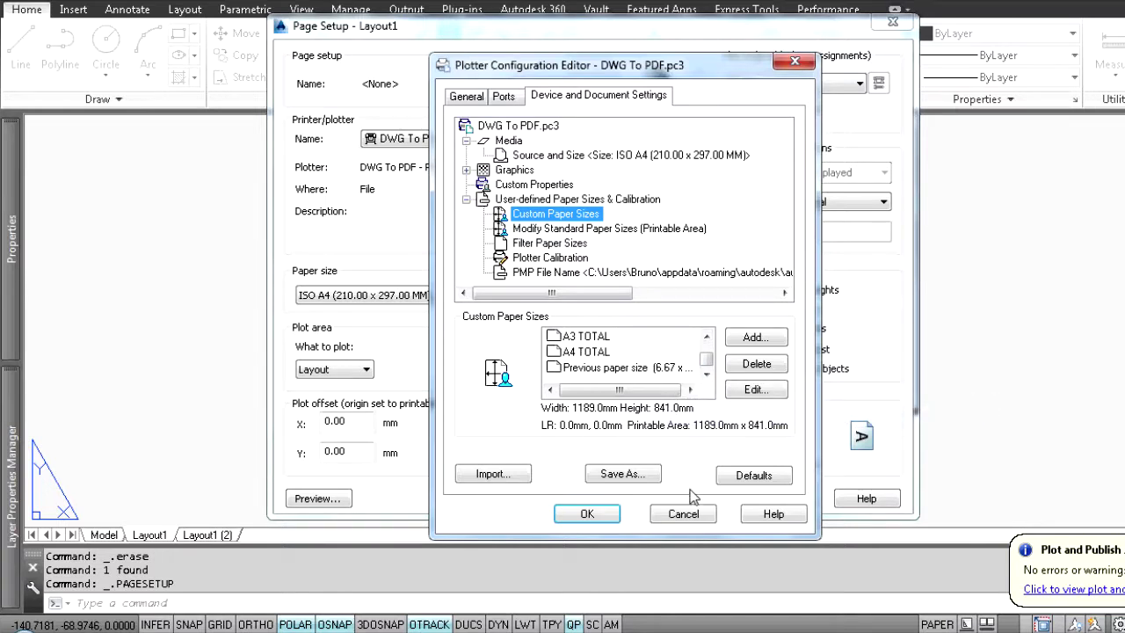
click(707, 337)
click(706, 337)
click(706, 337)
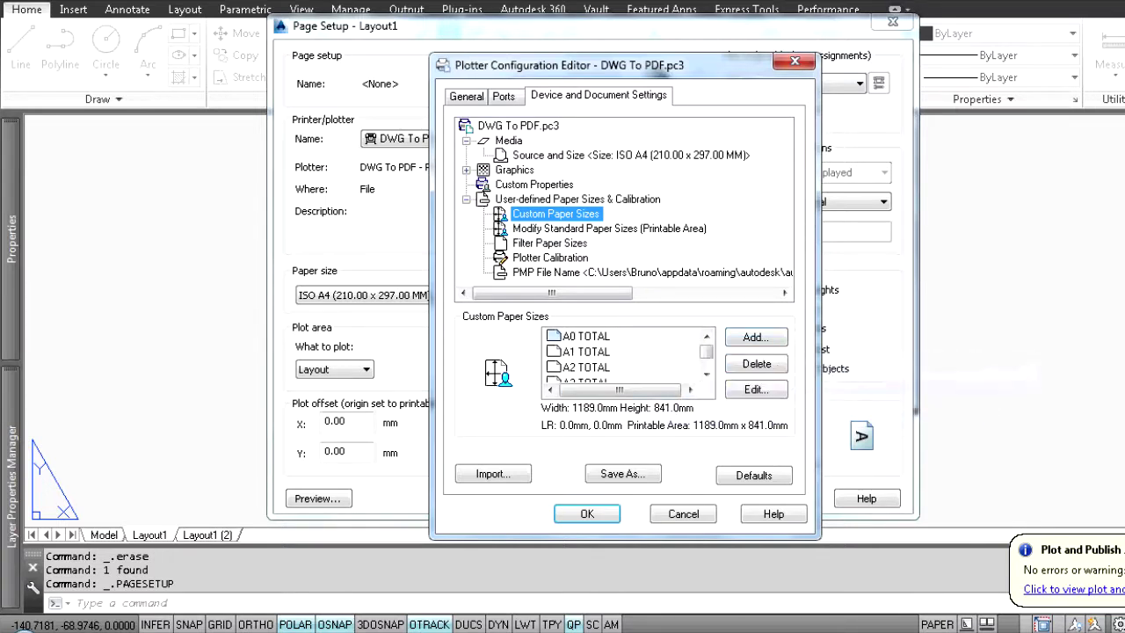
Add a custom paper size based on the existing ISO A1 (841.00 x 594.00 MM) format
click(768, 342)
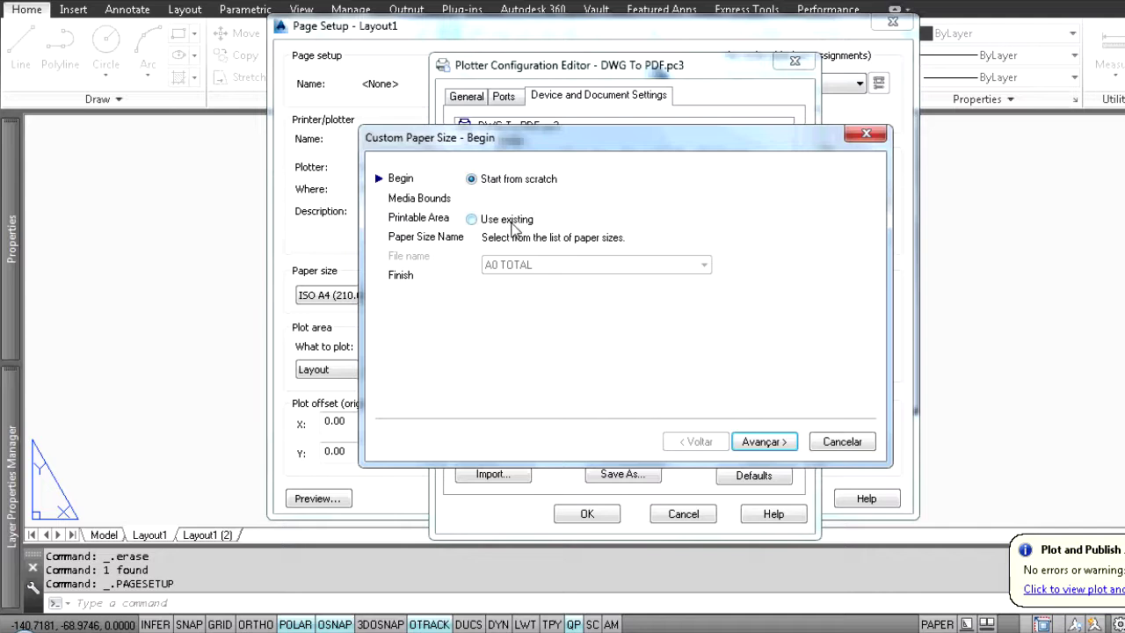
click(510, 219)
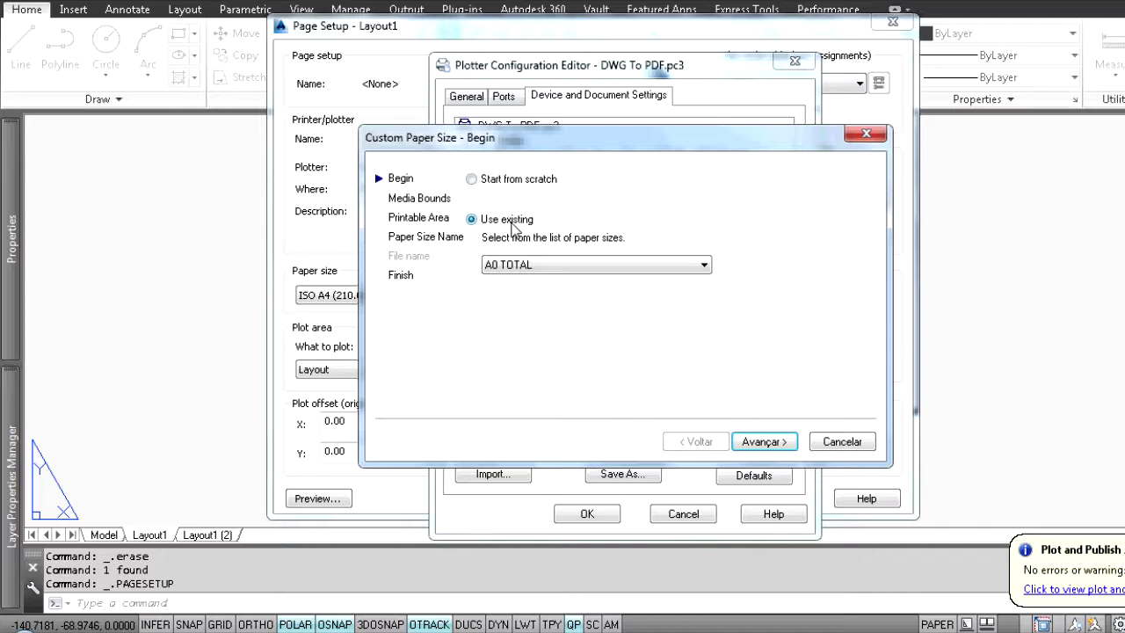
click(673, 266)
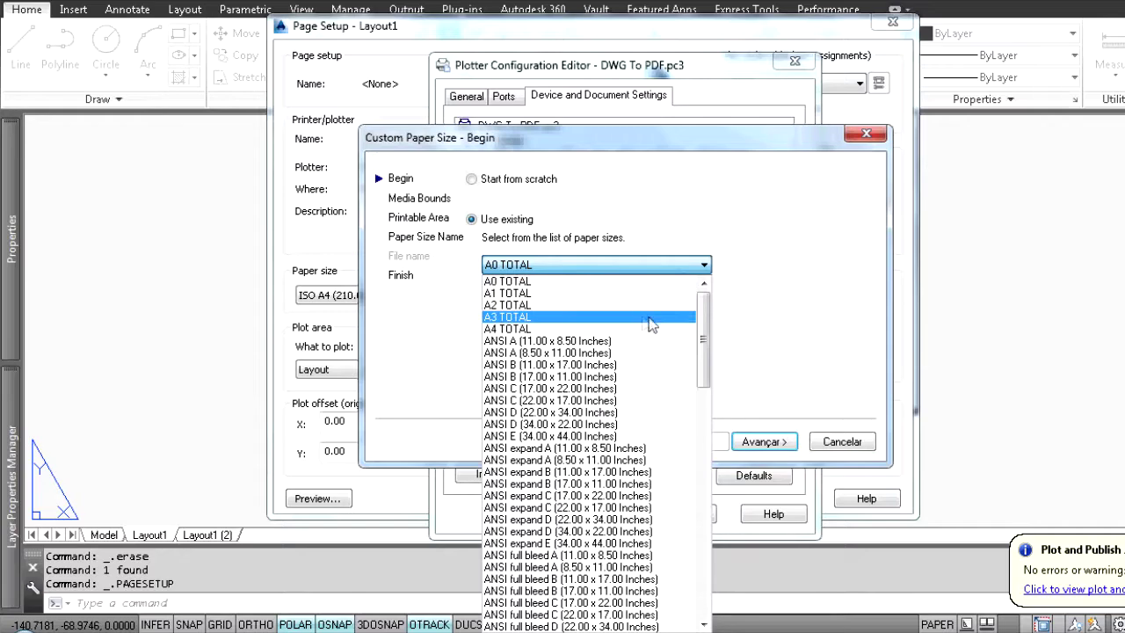
scroll(650, 325, down, 20)
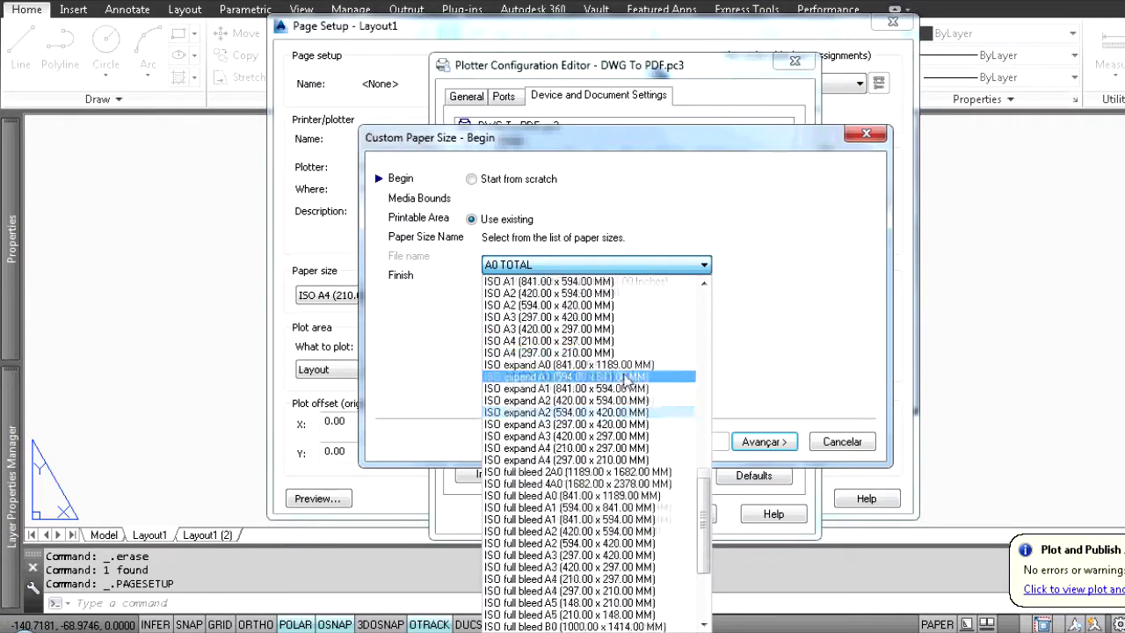
scroll(626, 380, up, 3)
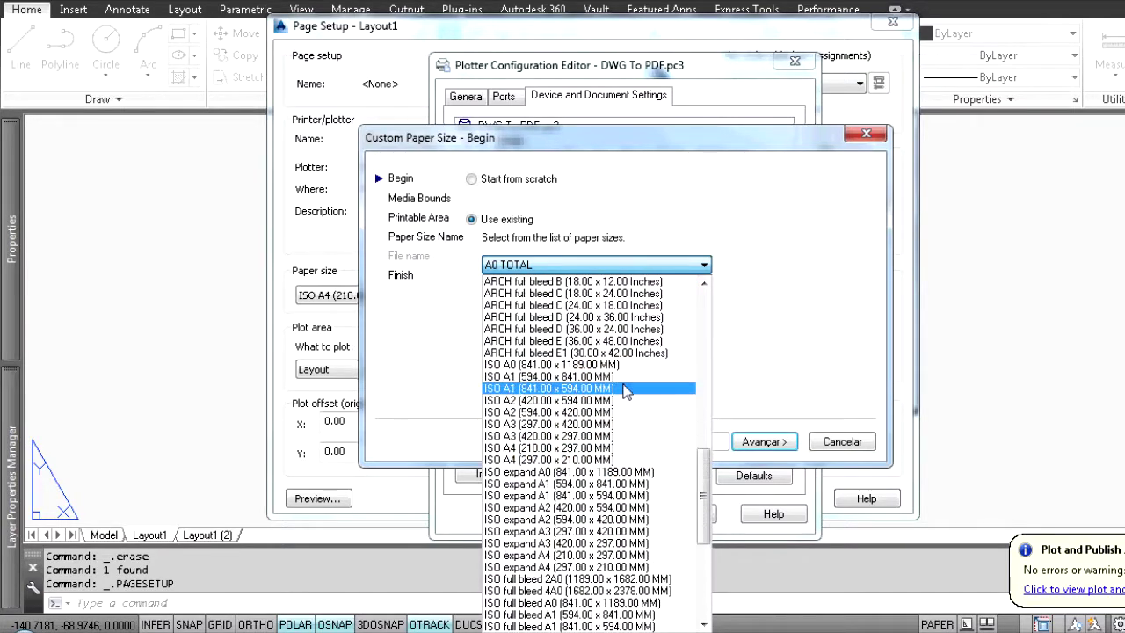
click(559, 389)
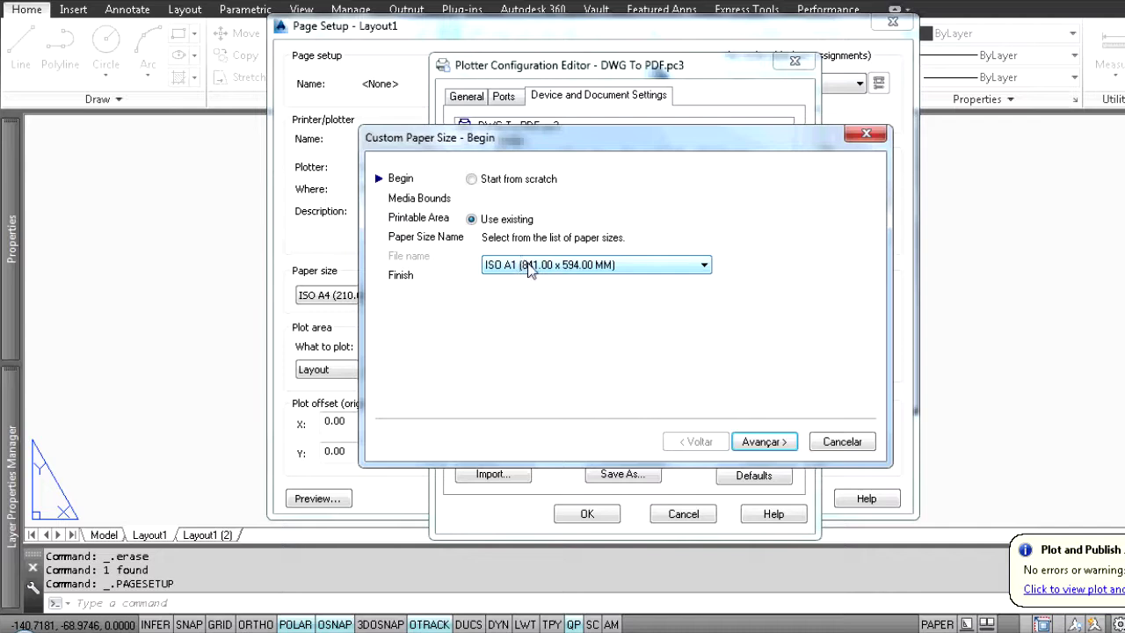
click(763, 442)
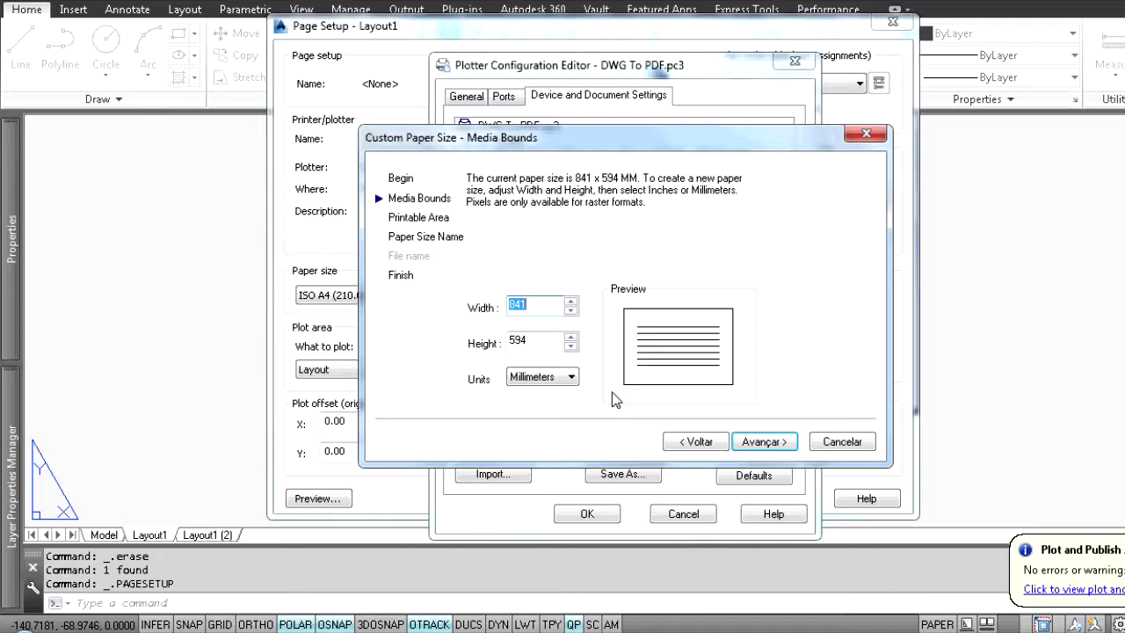
Check the unit options and accept media bounds of 841 x 594 in millimeters
click(571, 377)
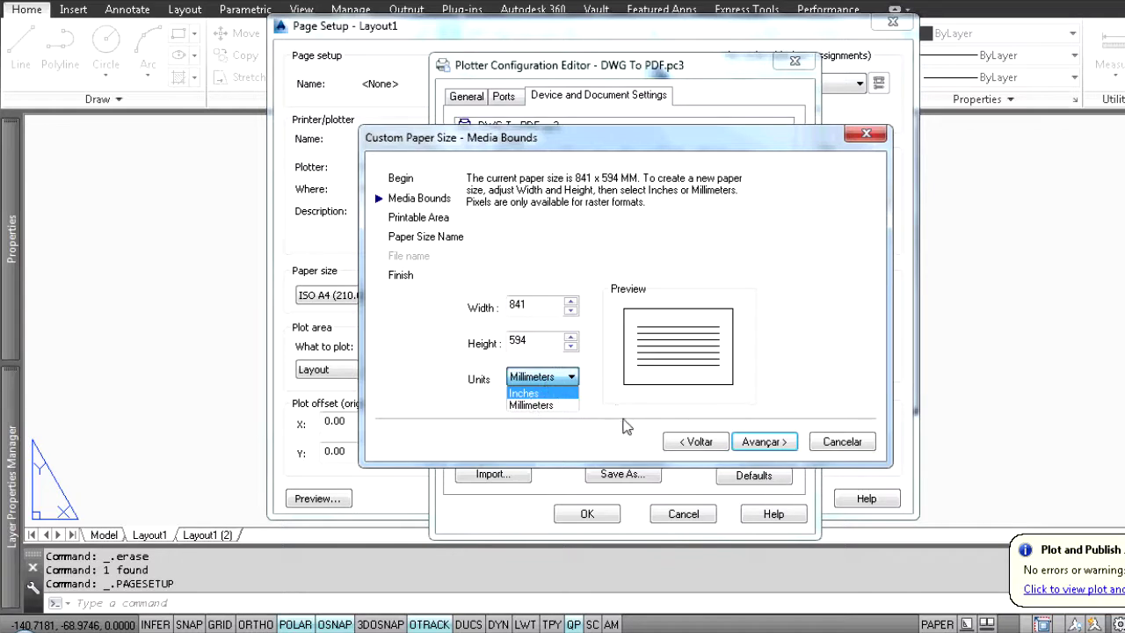
click(643, 418)
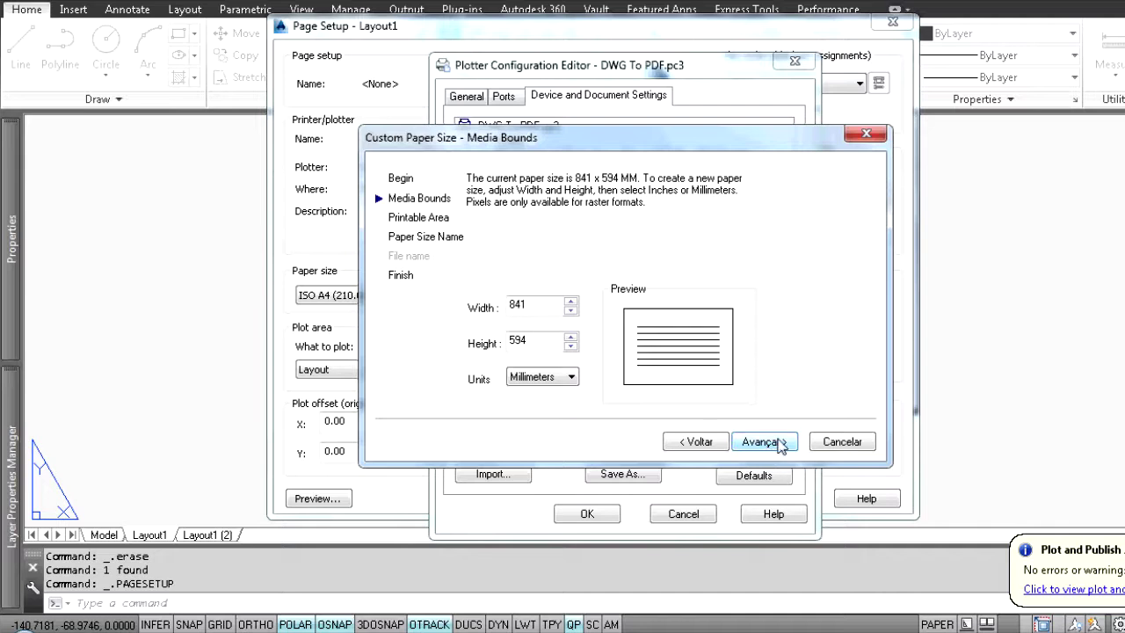
click(763, 442)
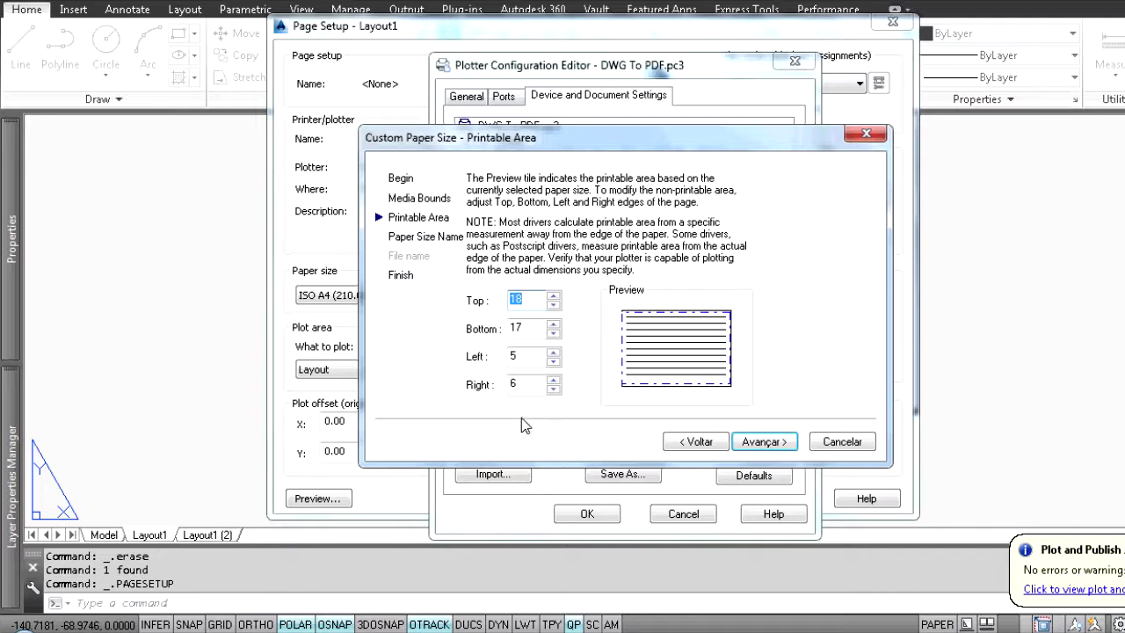
Set the top, bottom, left and right margins of the custom paper's printable area to 0
text(0)
key(Tab)
text(0)
key(Tab)
text(0)
key(Tab)
text(0)
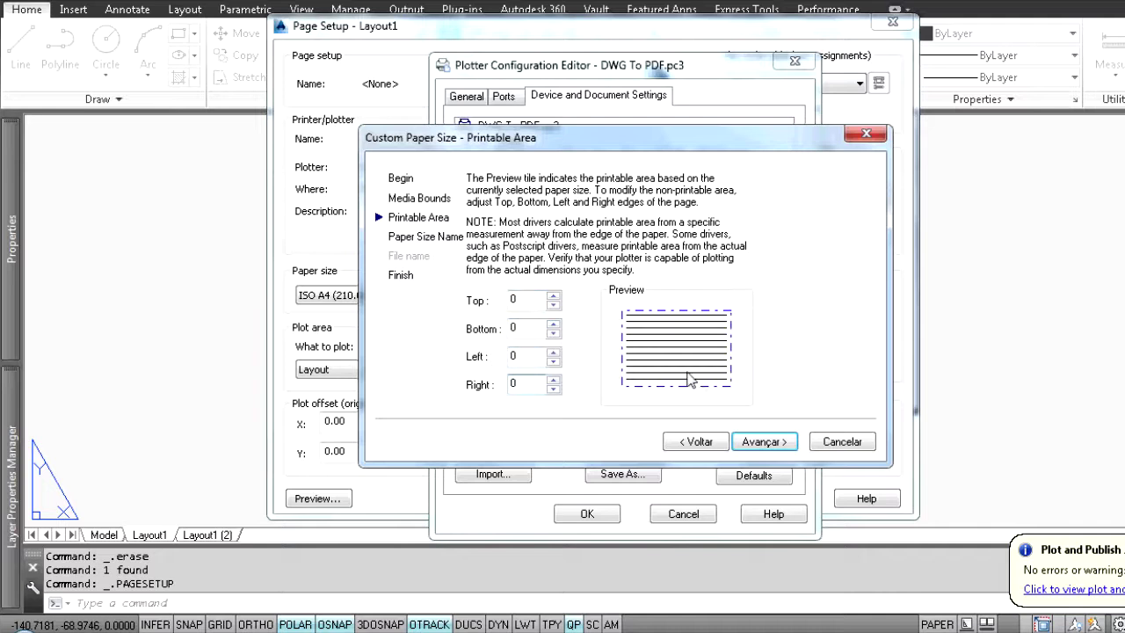
click(782, 446)
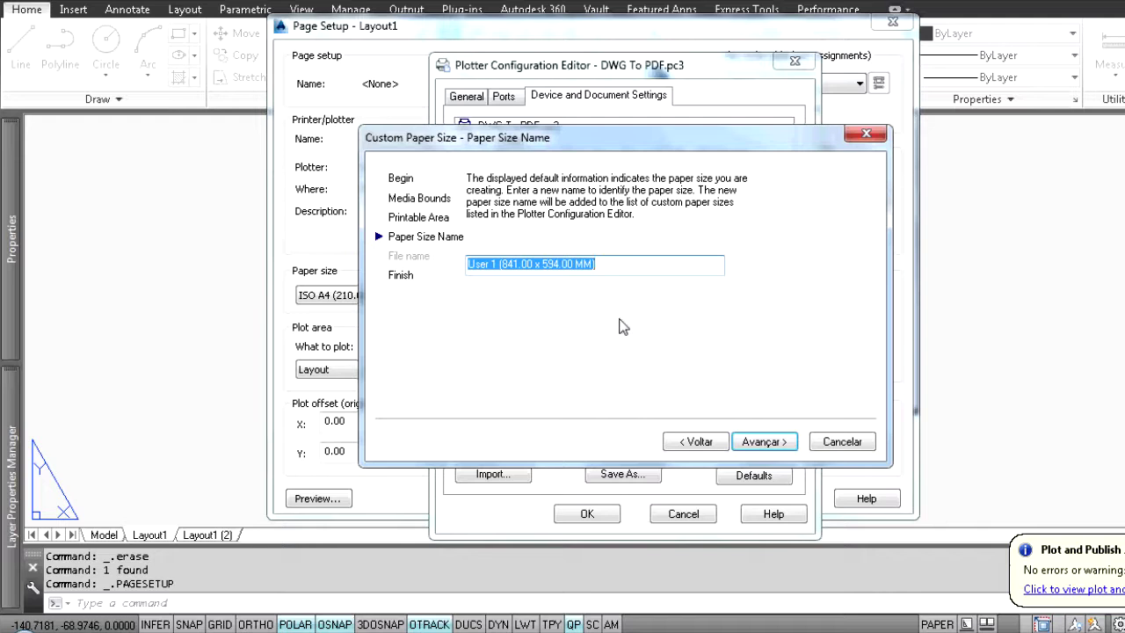
Name the custom paper size A1 DA NOSSA AULA, finish creating it and accept the plotter configuration
text(A1 DA NOSSA AULA)
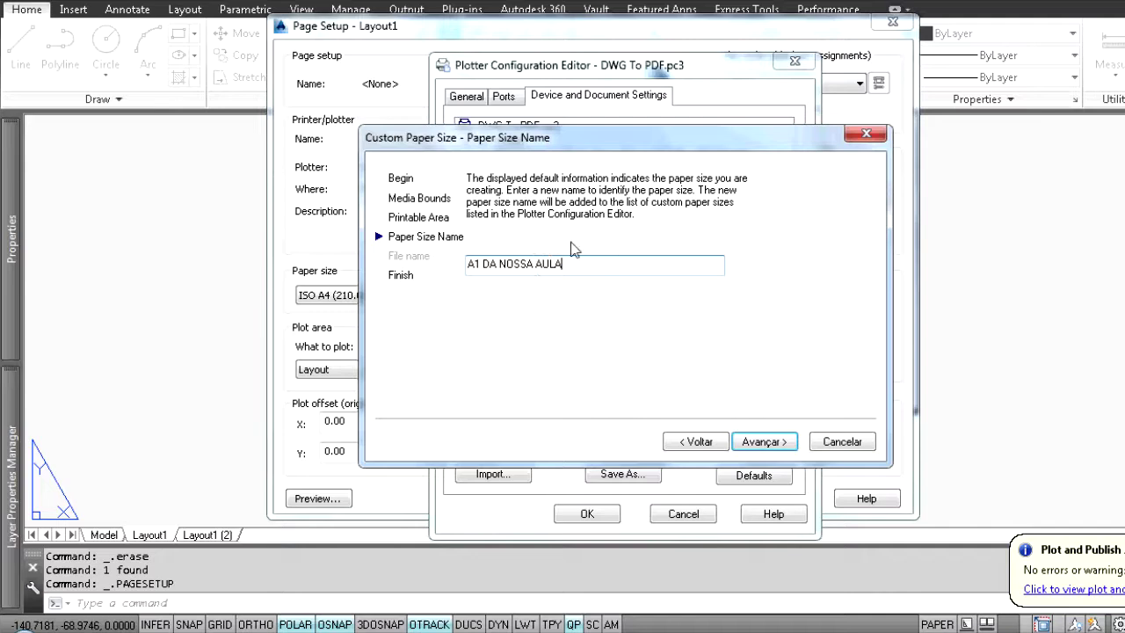
click(777, 443)
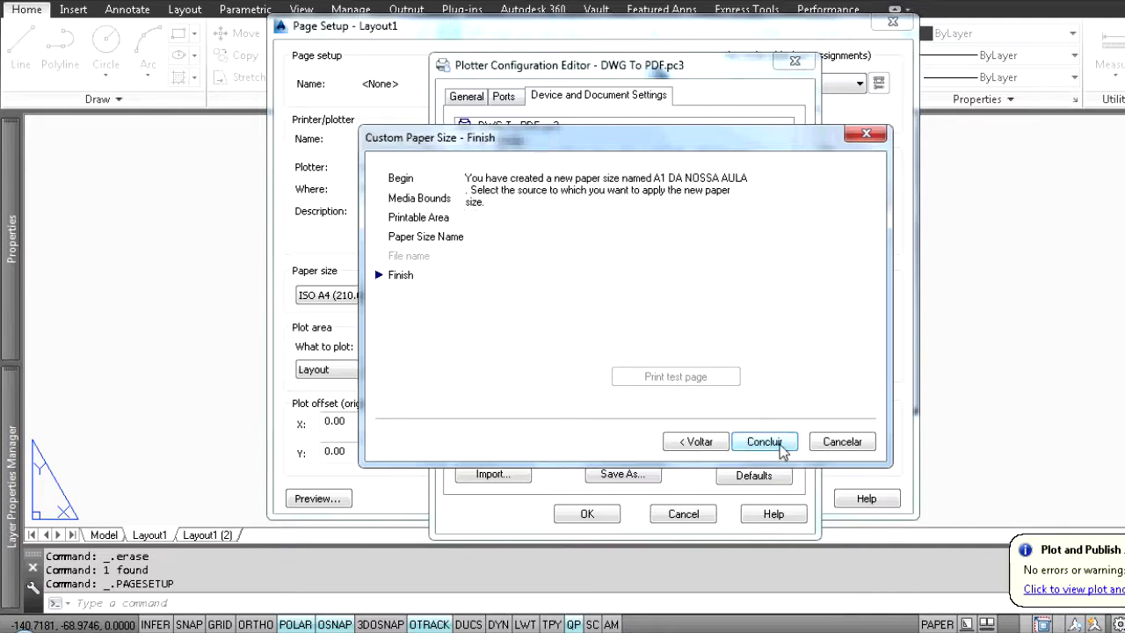
click(779, 443)
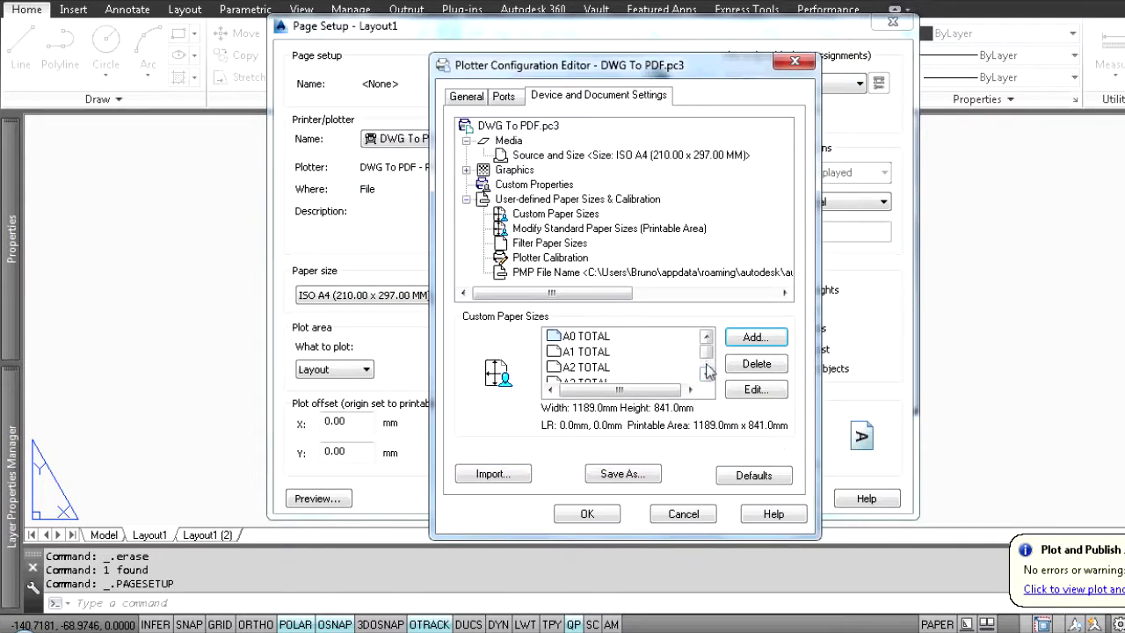
scroll(707, 355, down, 2)
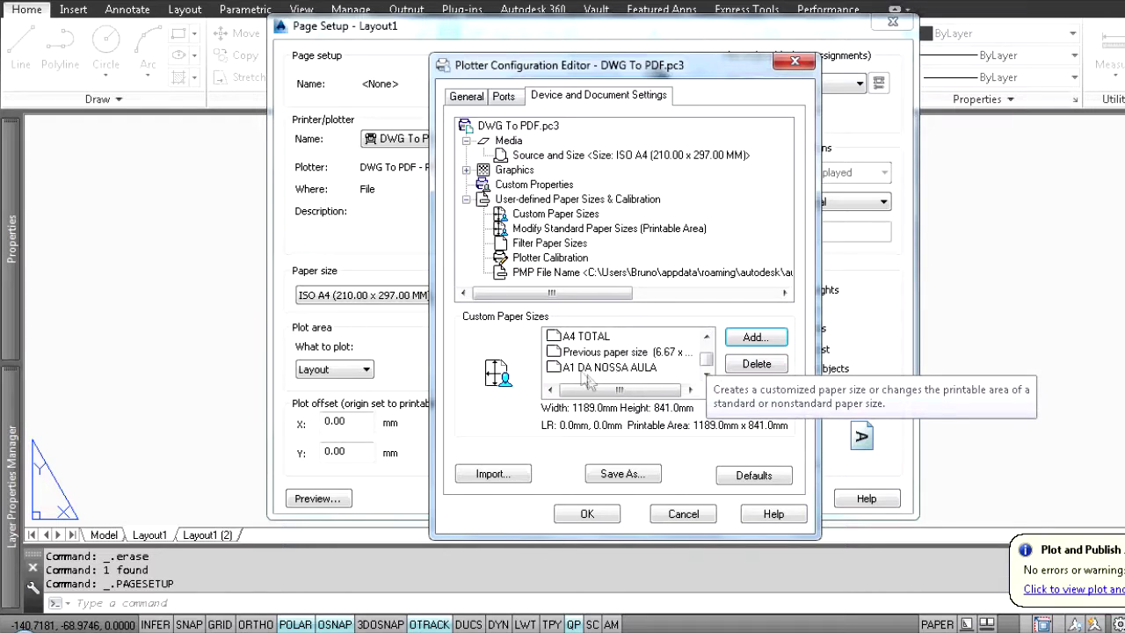
click(586, 515)
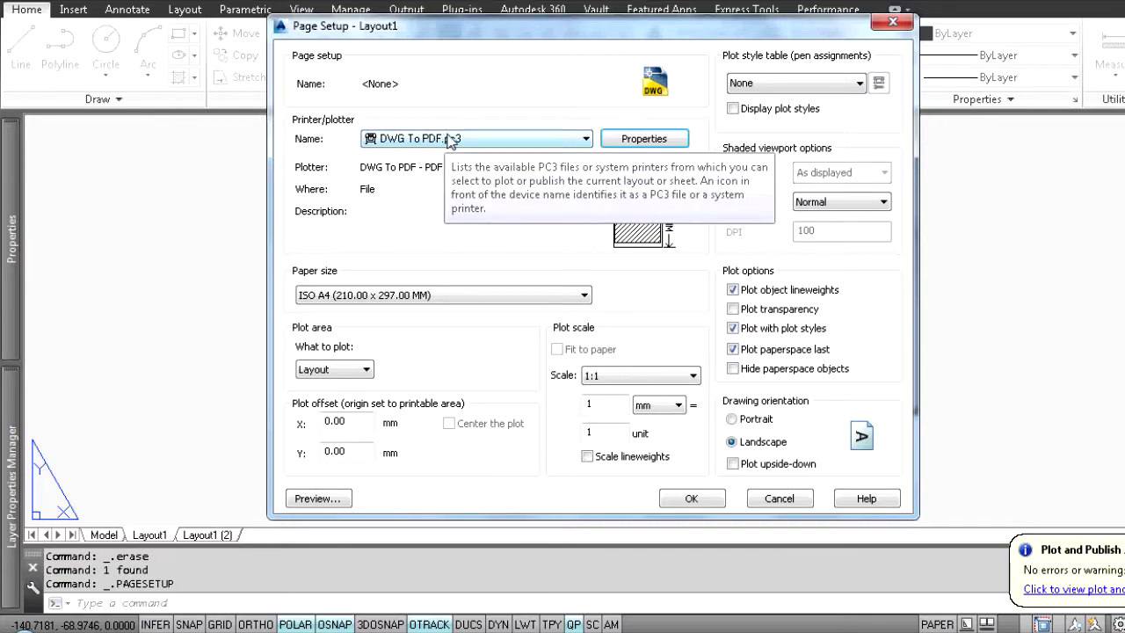
Set Layout1's paper size to A1 DA NOSSA AULA and apply the page setup
click(537, 296)
drag(583, 224, 584, 40)
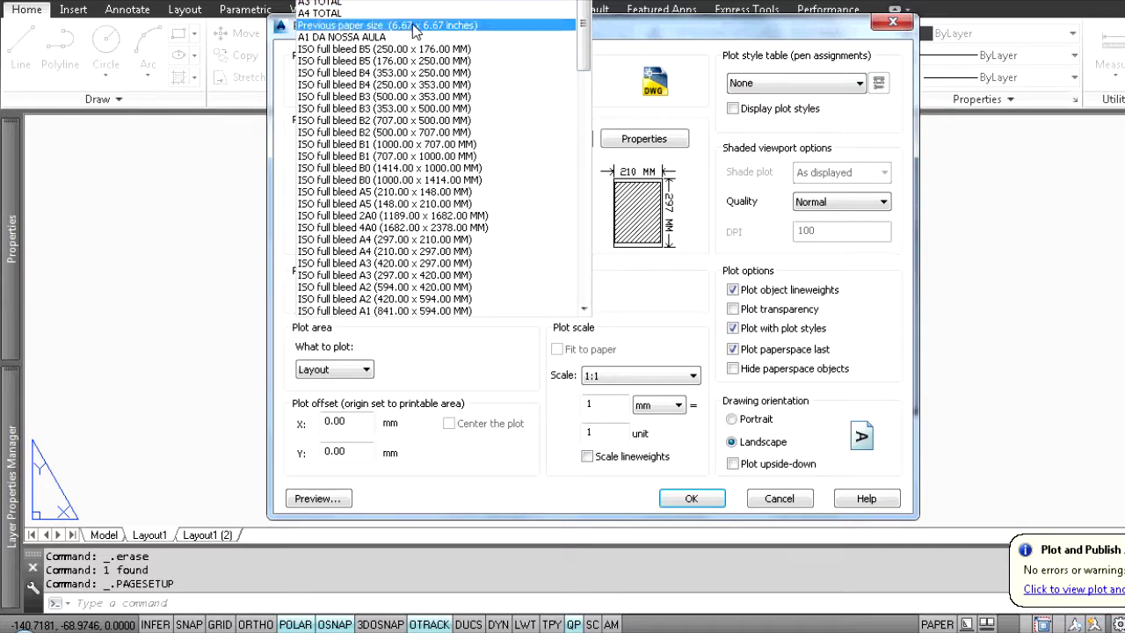
click(354, 39)
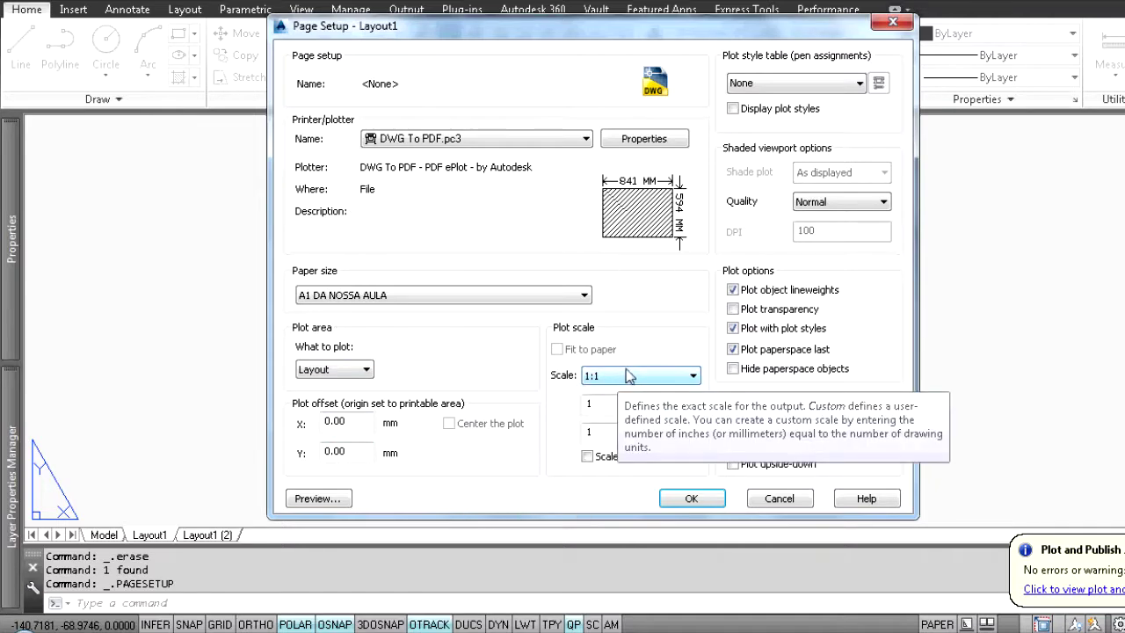
click(692, 499)
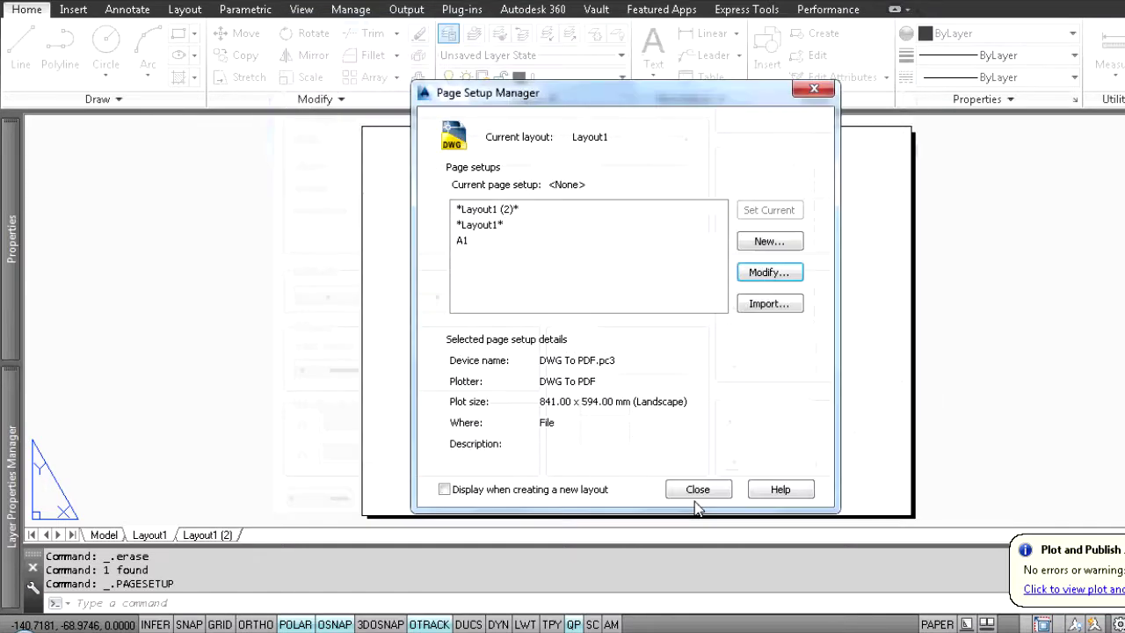
click(698, 492)
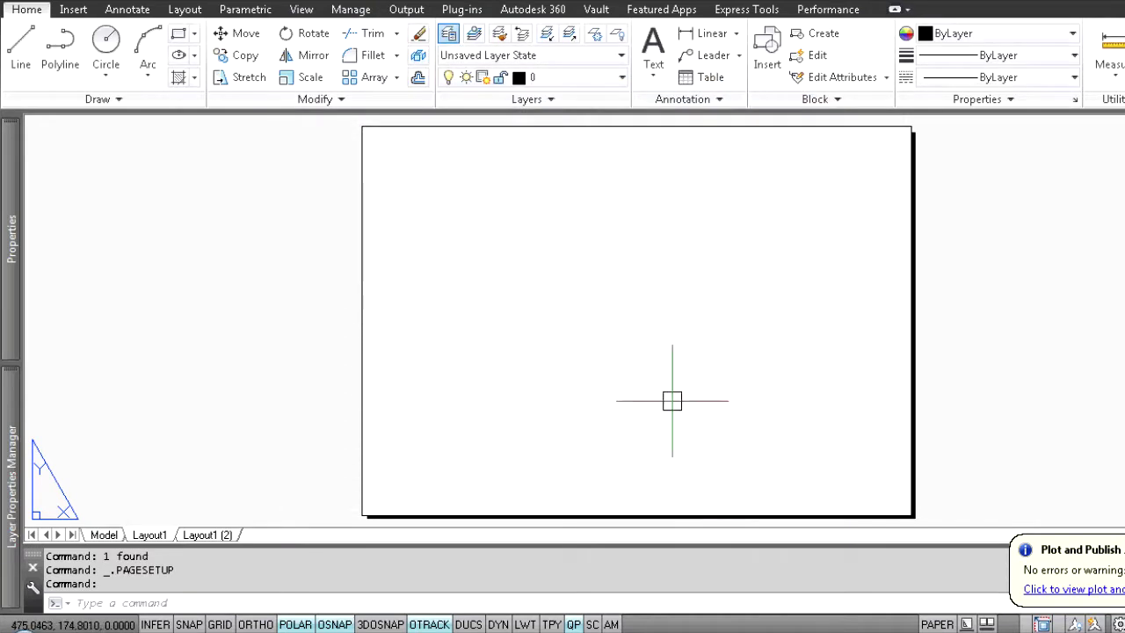
scroll(341, 155, down, 2)
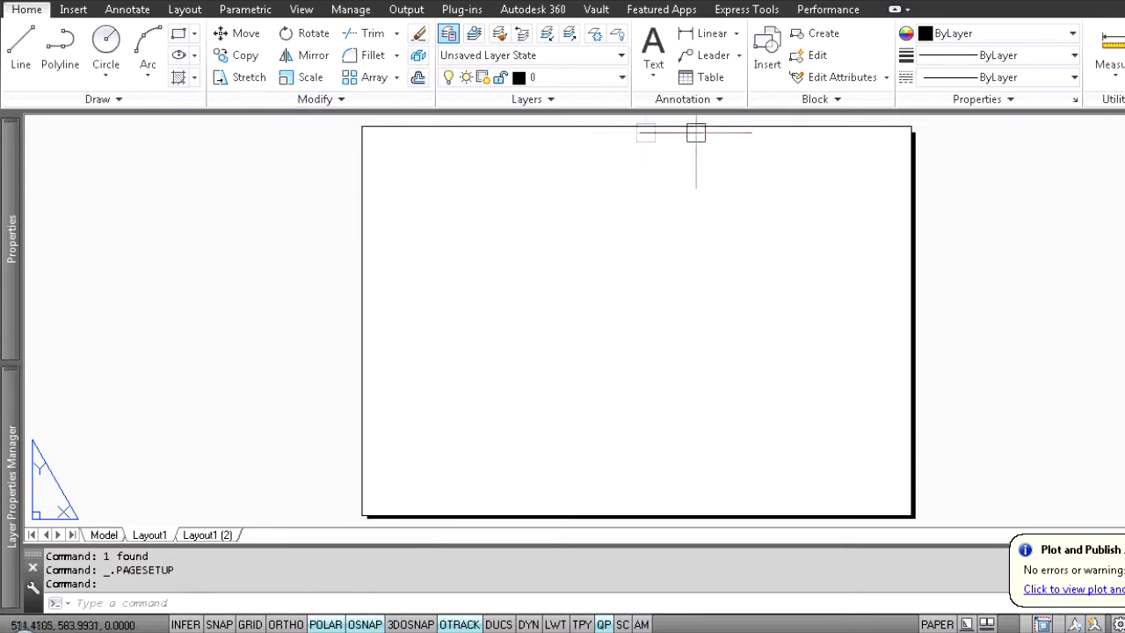
Try a circle centred at 0,0 to check the sheet's lower-left corner against the origin
middle_drag(412, 392, 497, 328)
text(c)
key(Return)
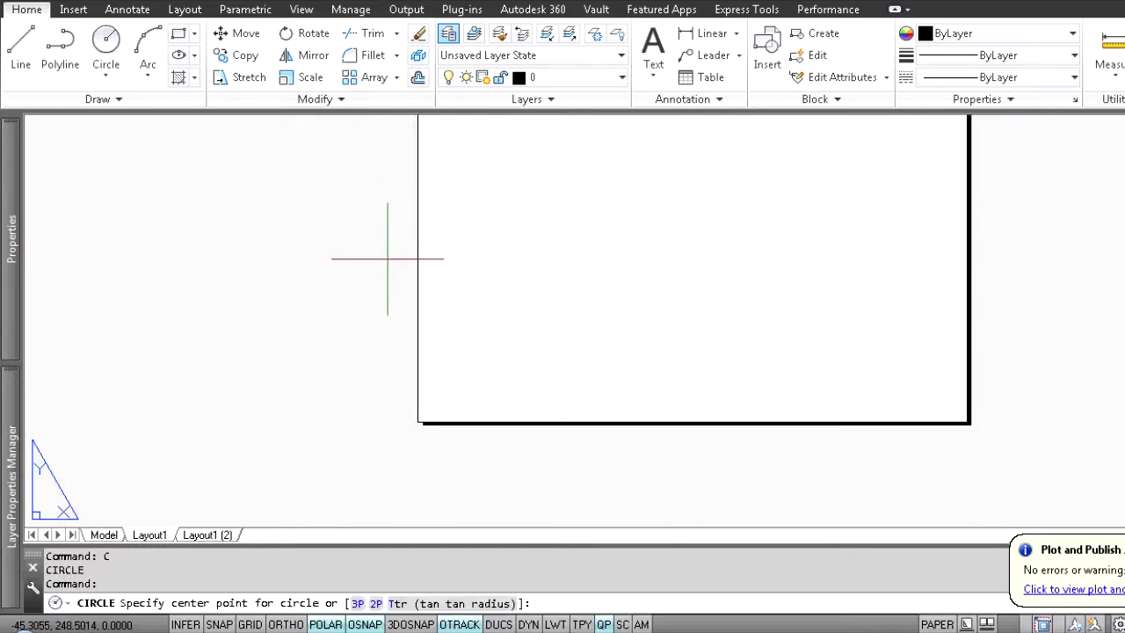
text(0,0)
key(Return)
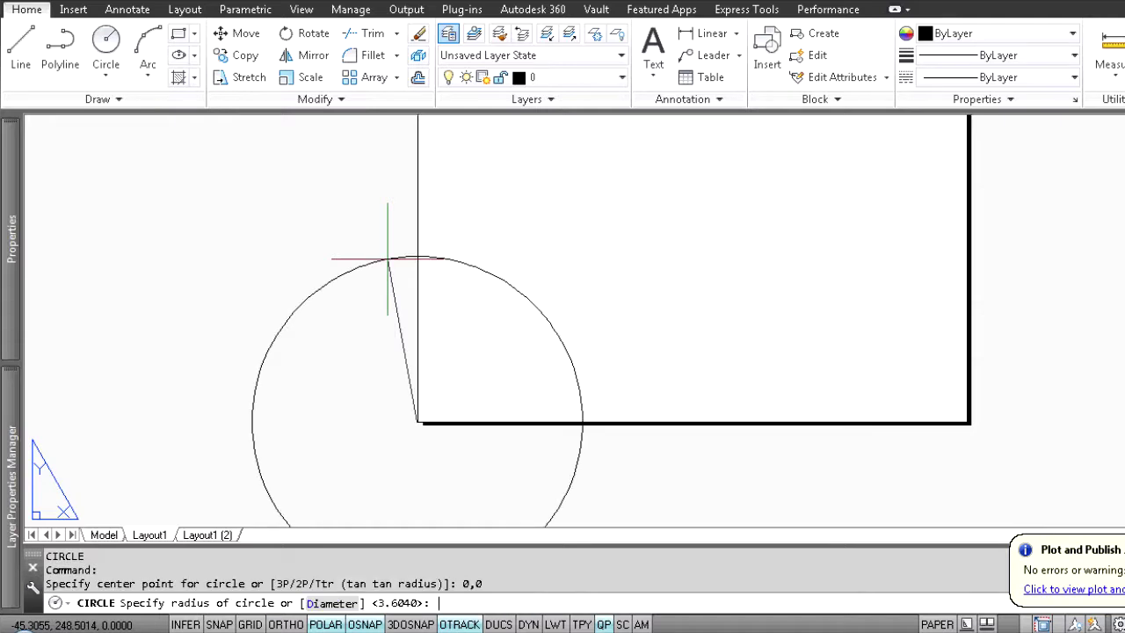
scroll(413, 419, up, 3)
scroll(427, 376, up, 3)
scroll(369, 155, down, 4)
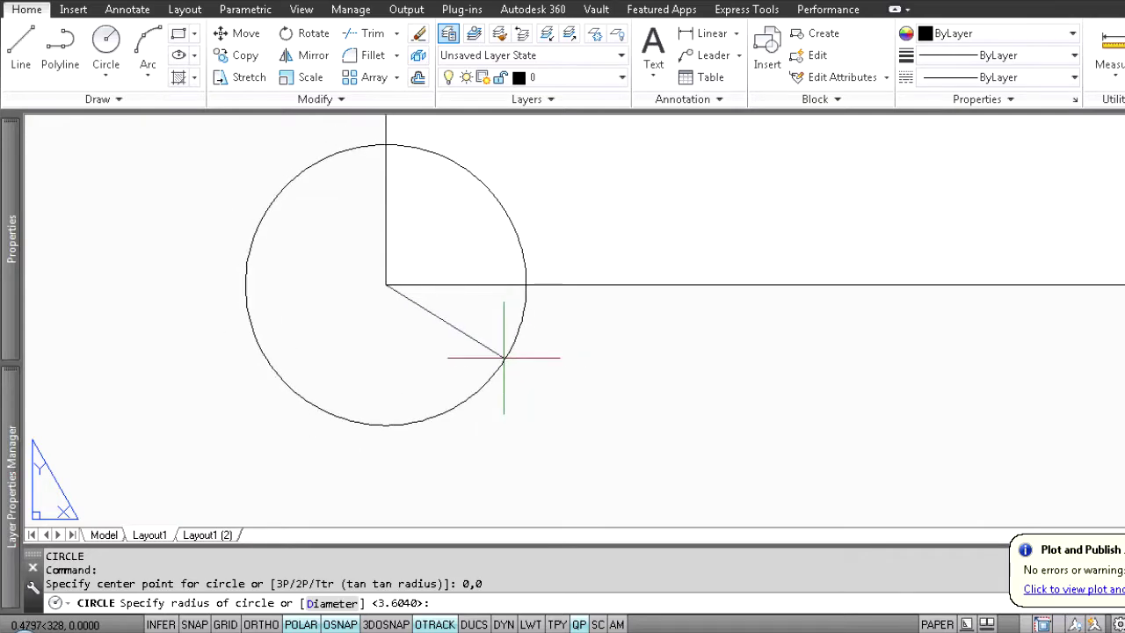
scroll(498, 354, down, 3)
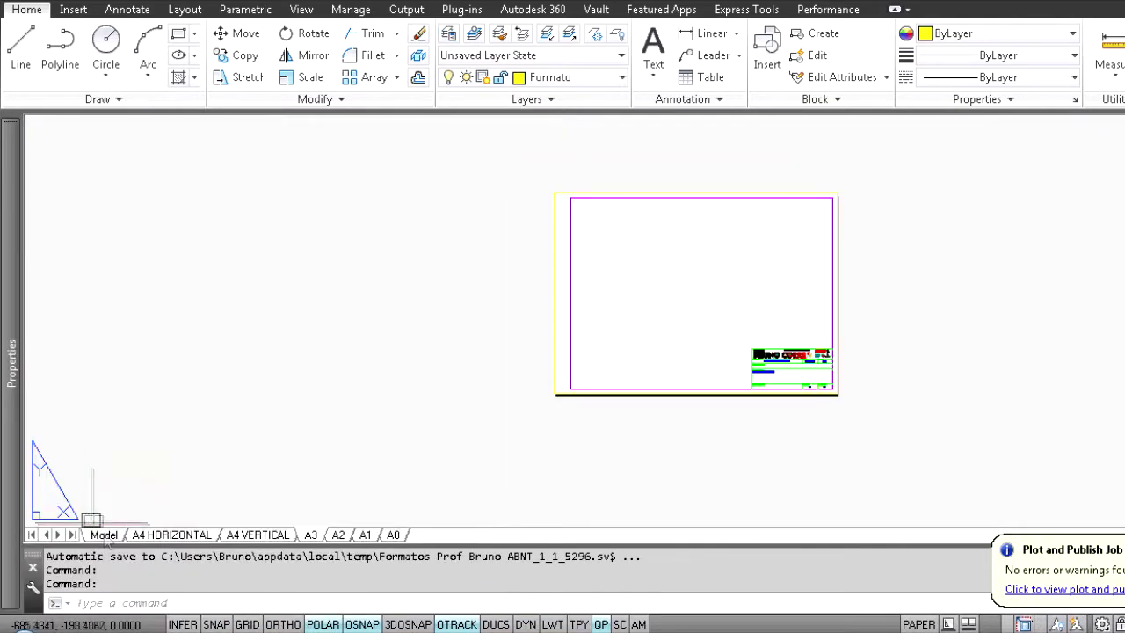
Switch to the ABNT formats drawing and copy the complete A1 format with its title block from model space to the clipboard
click(104, 534)
scroll(550, 369, down, 6)
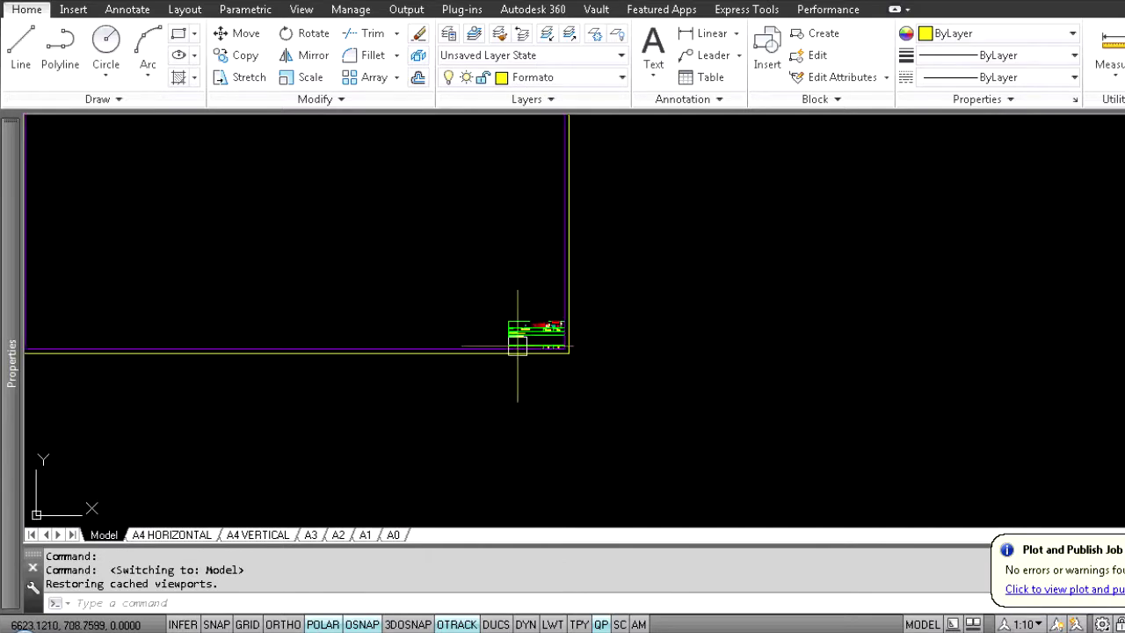
scroll(730, 322, up, 4)
scroll(699, 282, down, 2)
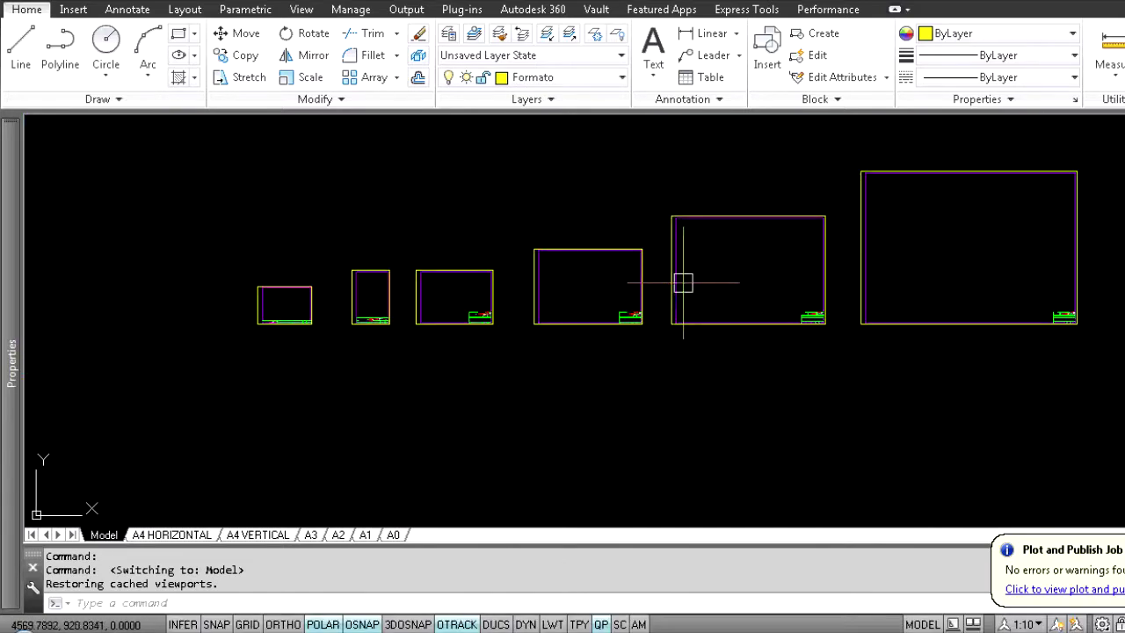
scroll(919, 339, up, 6)
scroll(962, 326, up, 2)
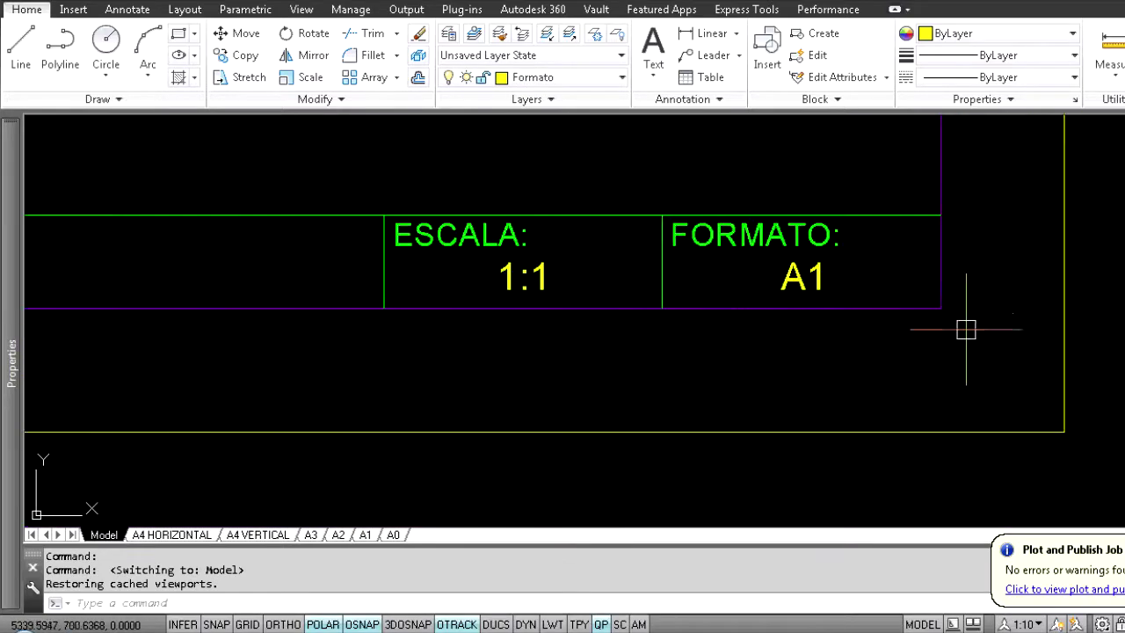
scroll(831, 271, down, 6)
click(853, 139)
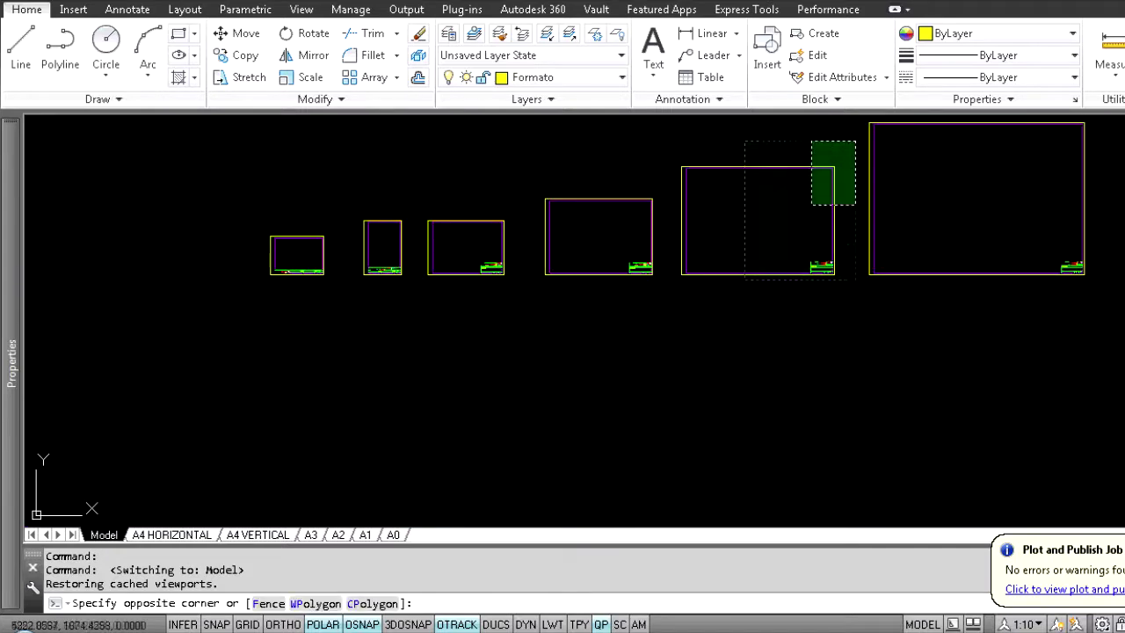
click(666, 325)
middle_drag(773, 233, 757, 290)
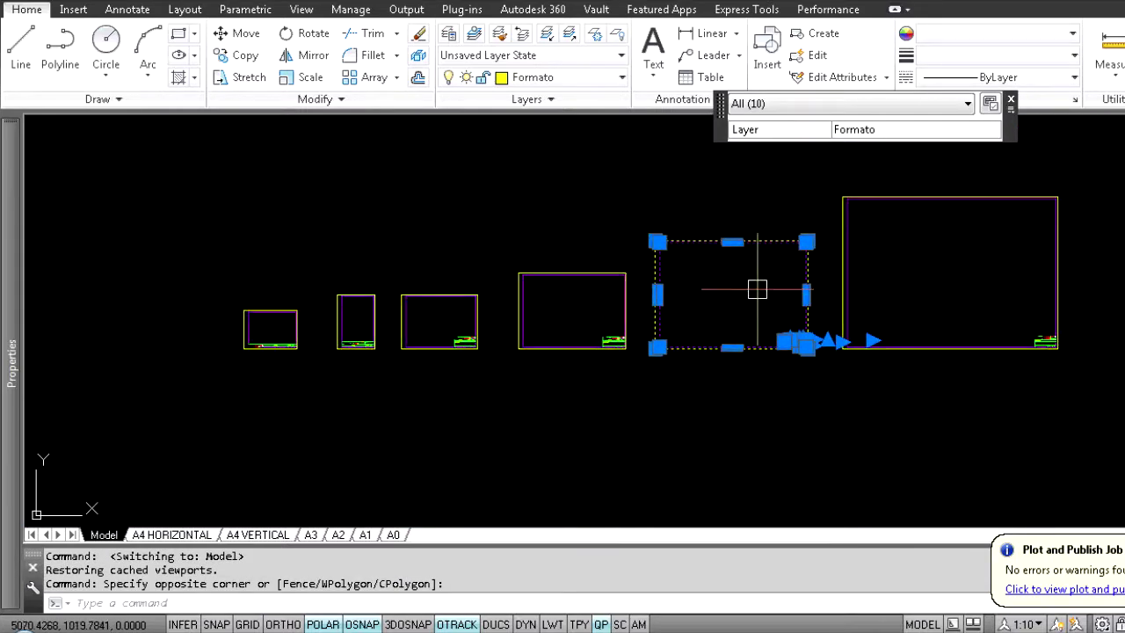
key(ctrl+c)
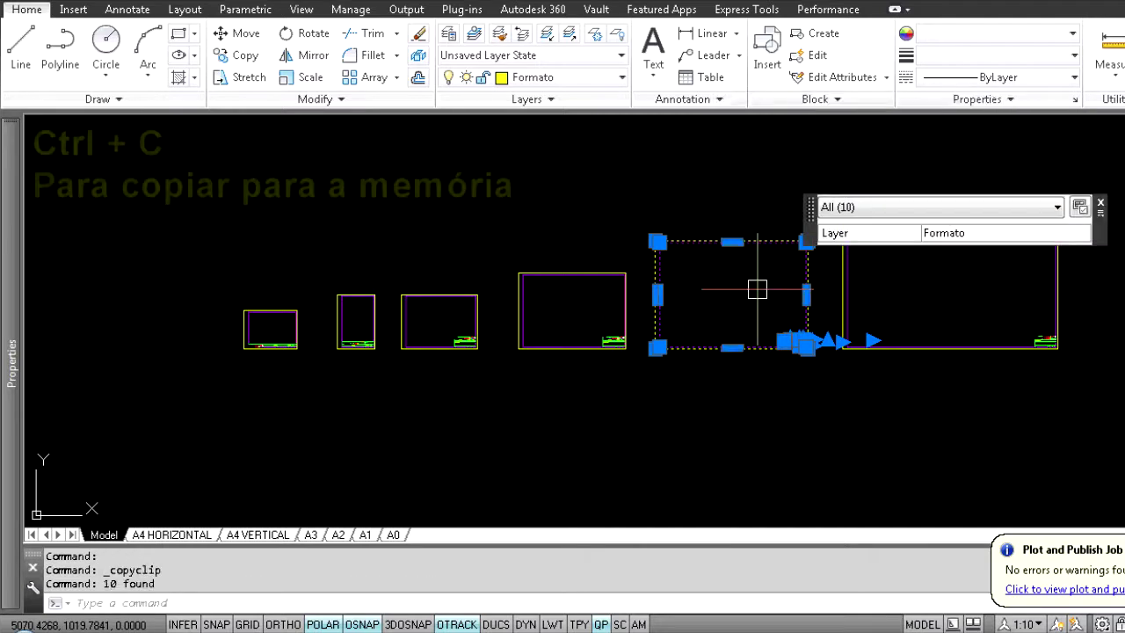
key(Escape)
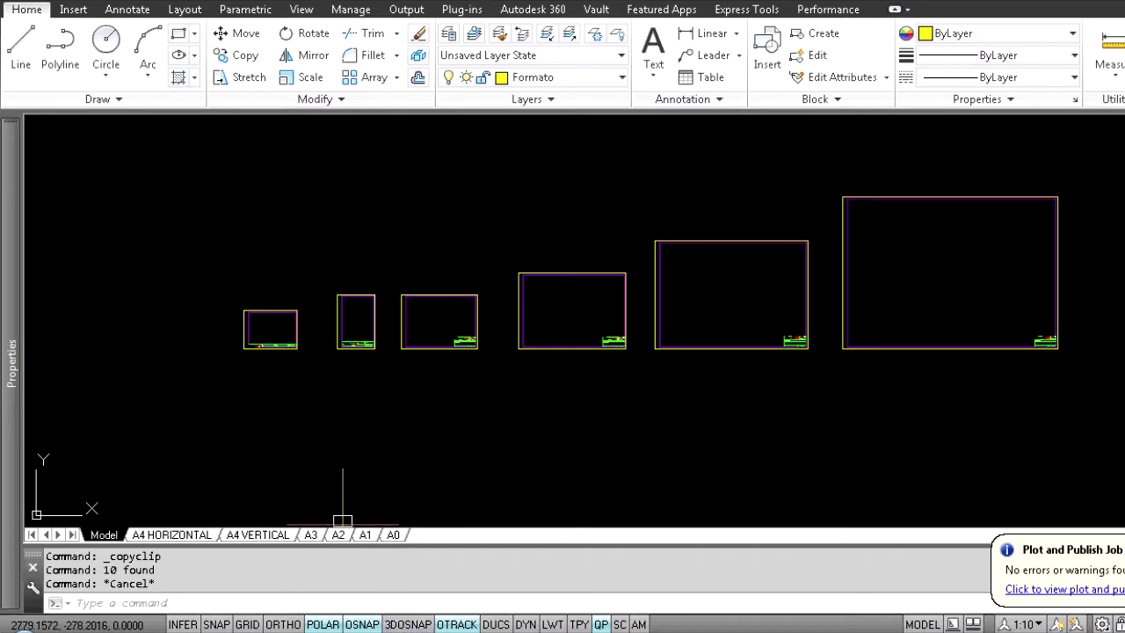
Return to the Layout1 drawing and paste the copied A1 format beside the empty sheet
key(ctrl+Tab)
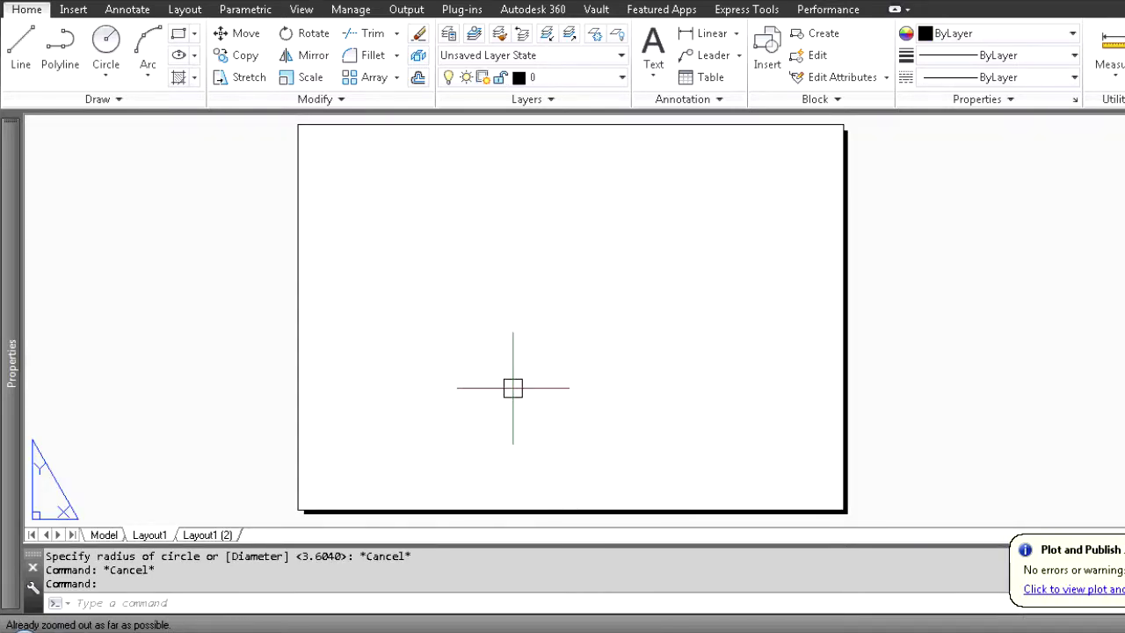
key(ctrl+v)
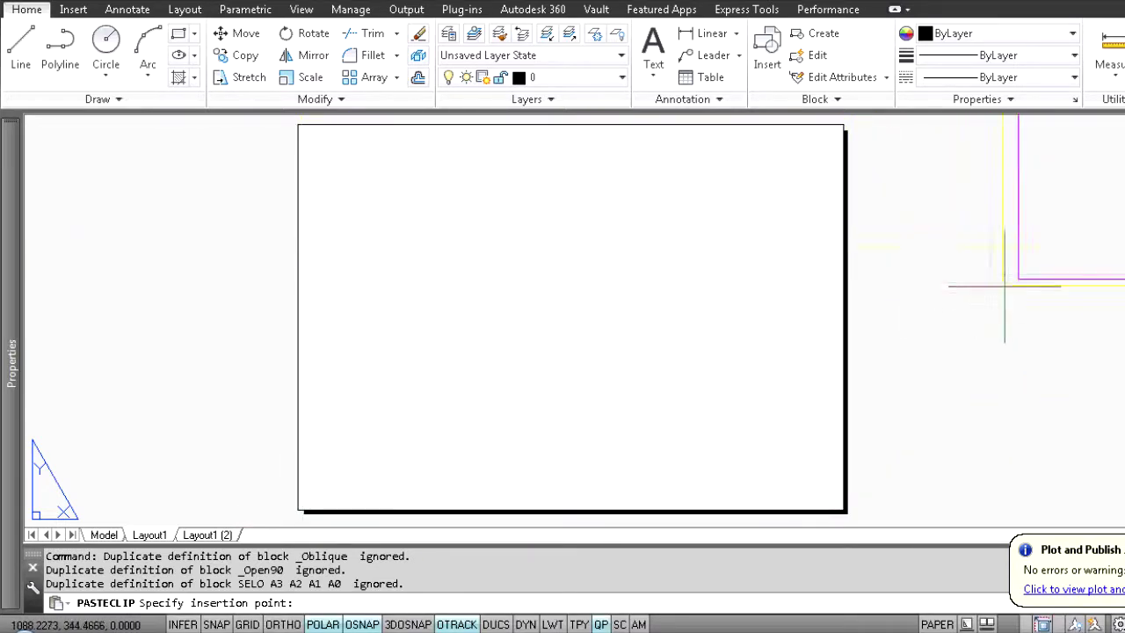
click(1002, 360)
scroll(943, 325, down, 2)
middle_click(849, 322)
middle_click(849, 322)
key(Escape)
scroll(809, 307, up, 2)
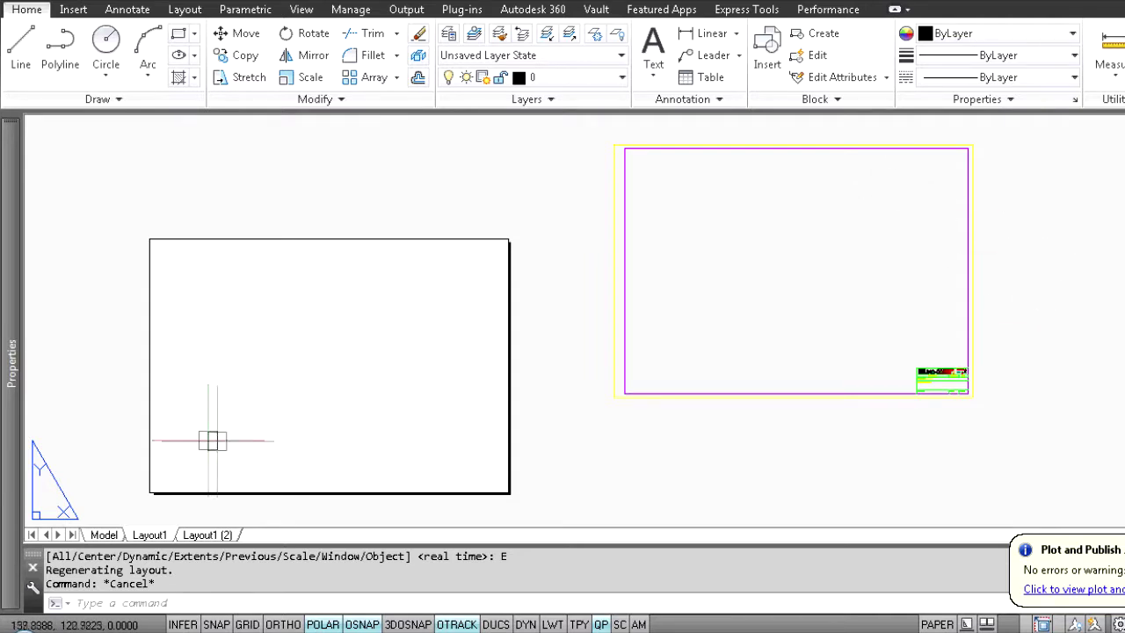
text(M)
key(Escape)
key(Escape)
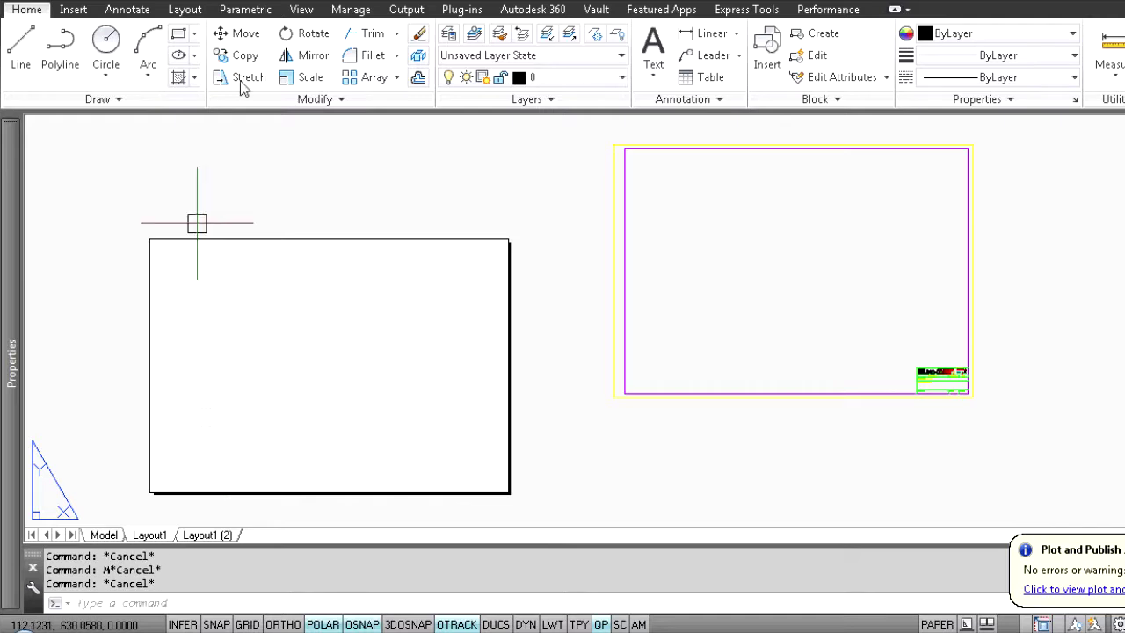
Move the whole pasted A1 format from the lower-left endpoint of its outer border to 0,0
click(244, 36)
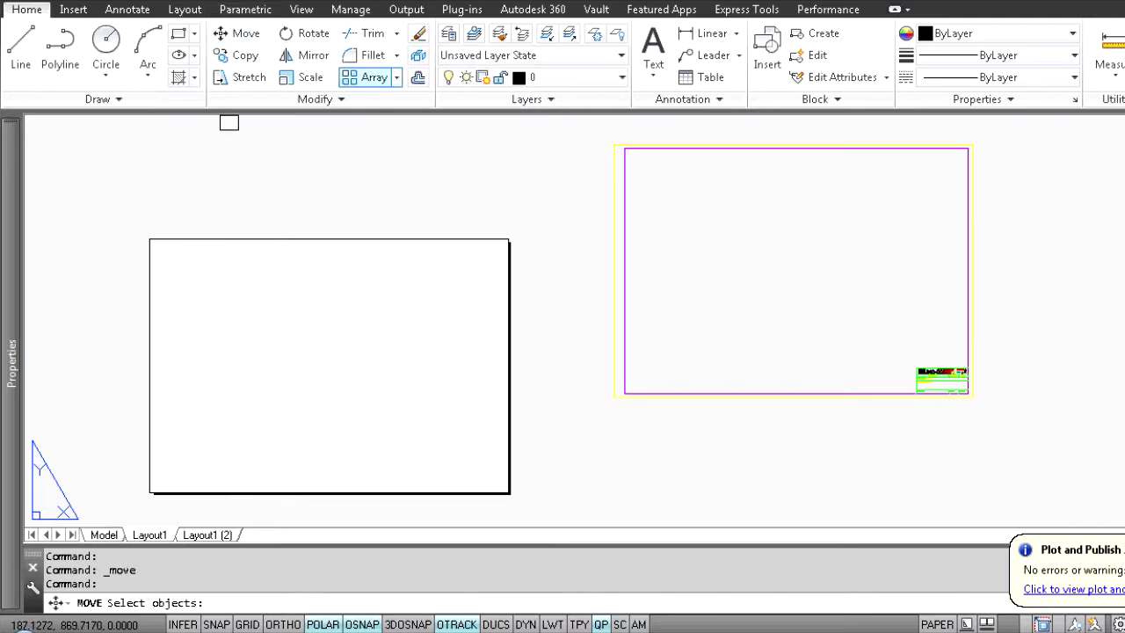
click(1065, 455)
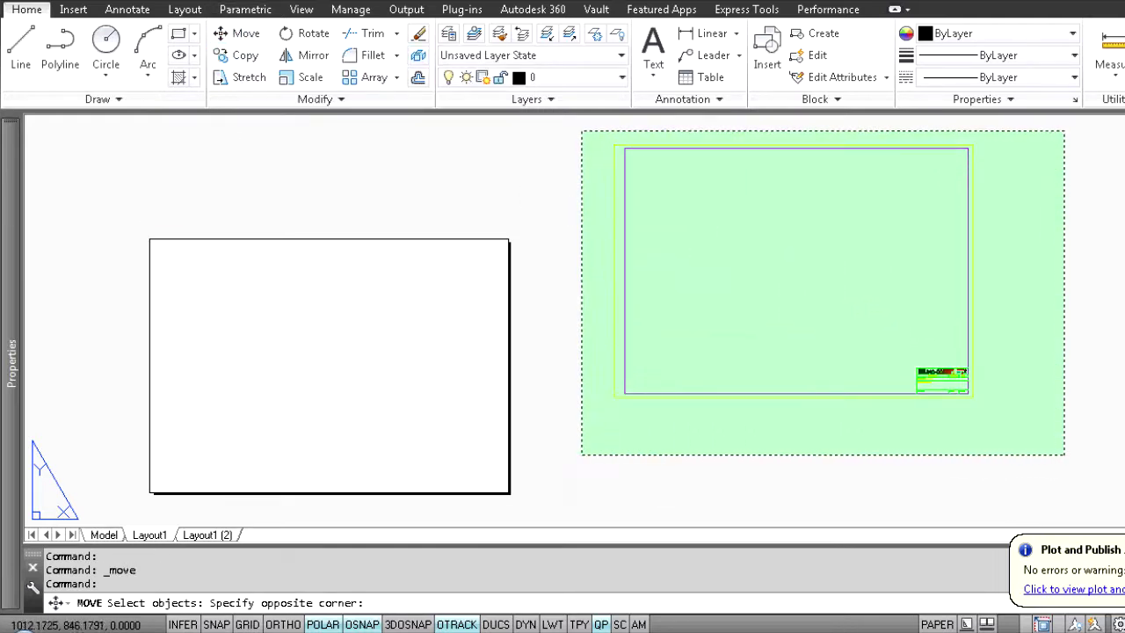
click(578, 130)
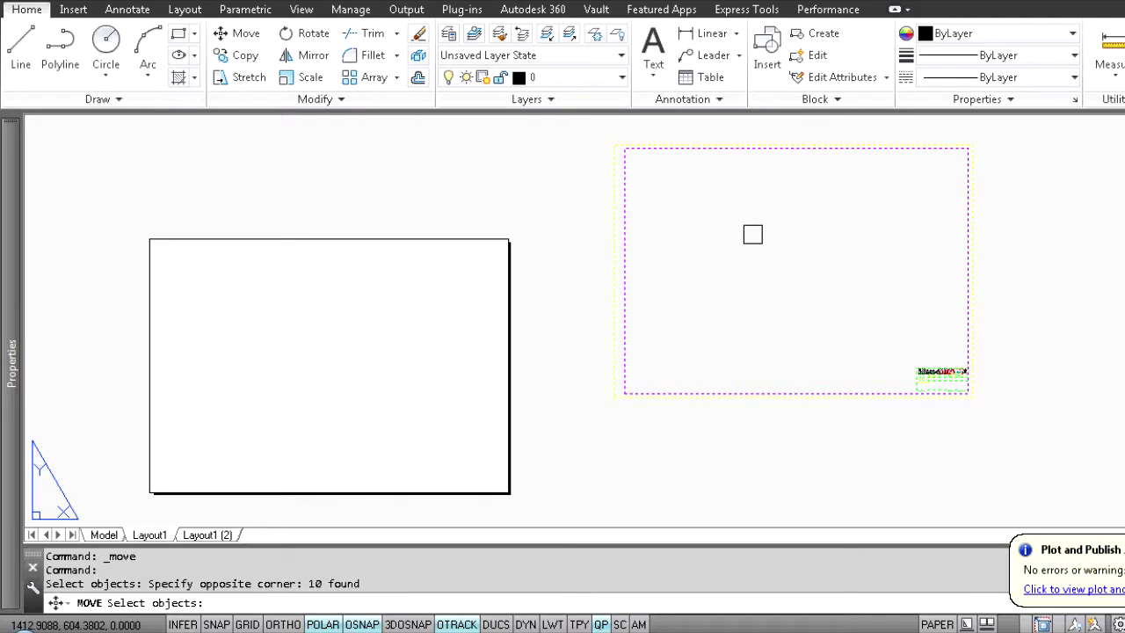
key(Return)
scroll(587, 429, up, 5)
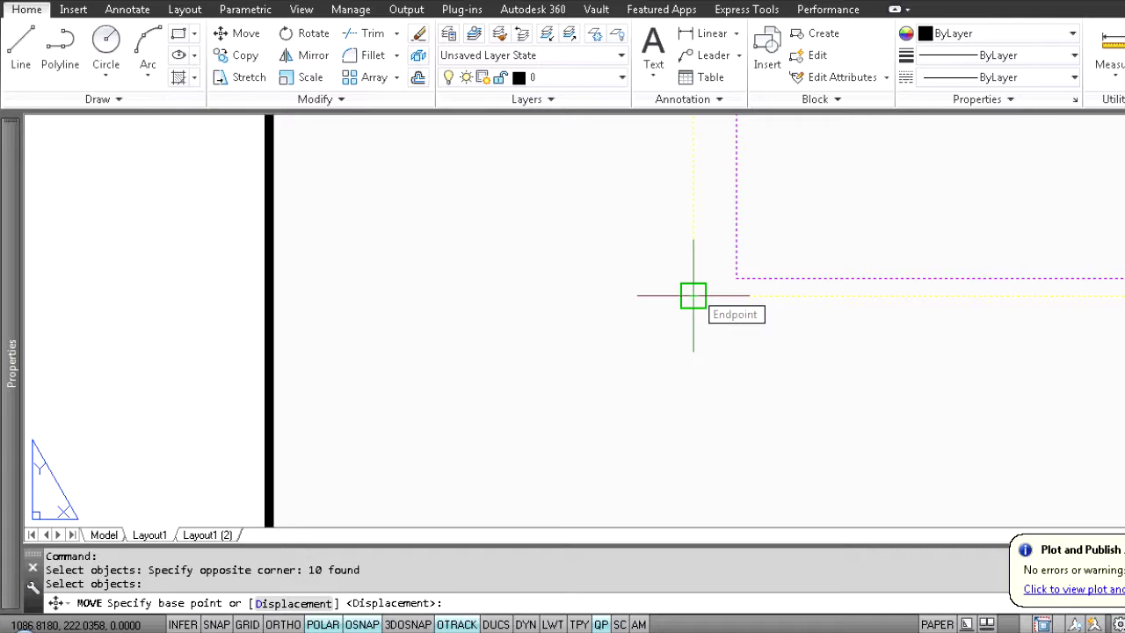
click(693, 295)
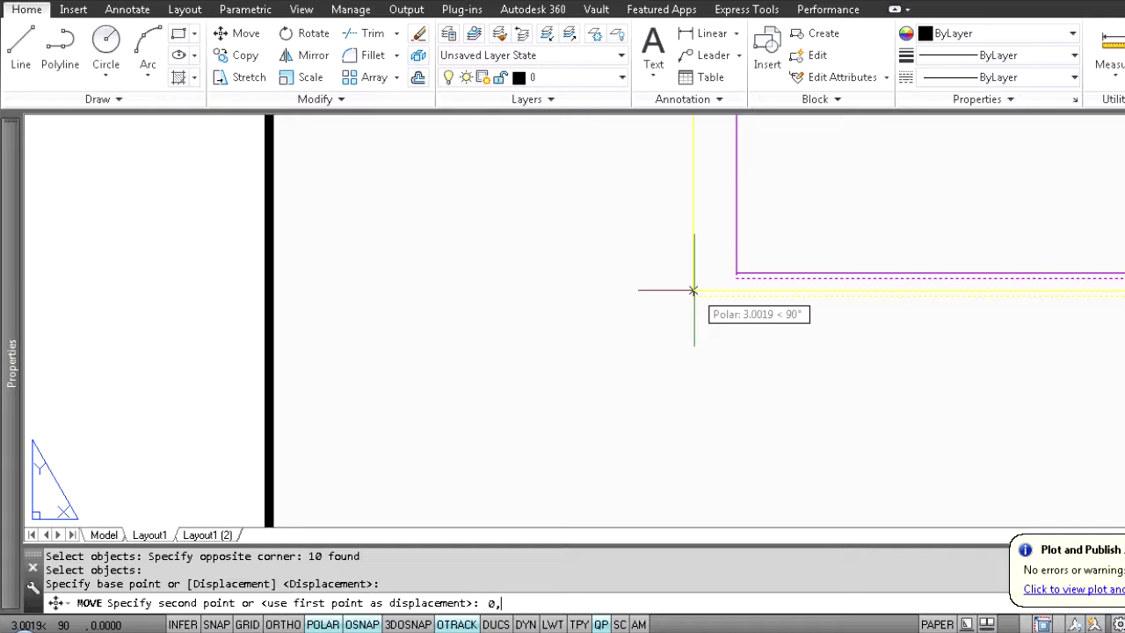
text(0,0)
key(Return)
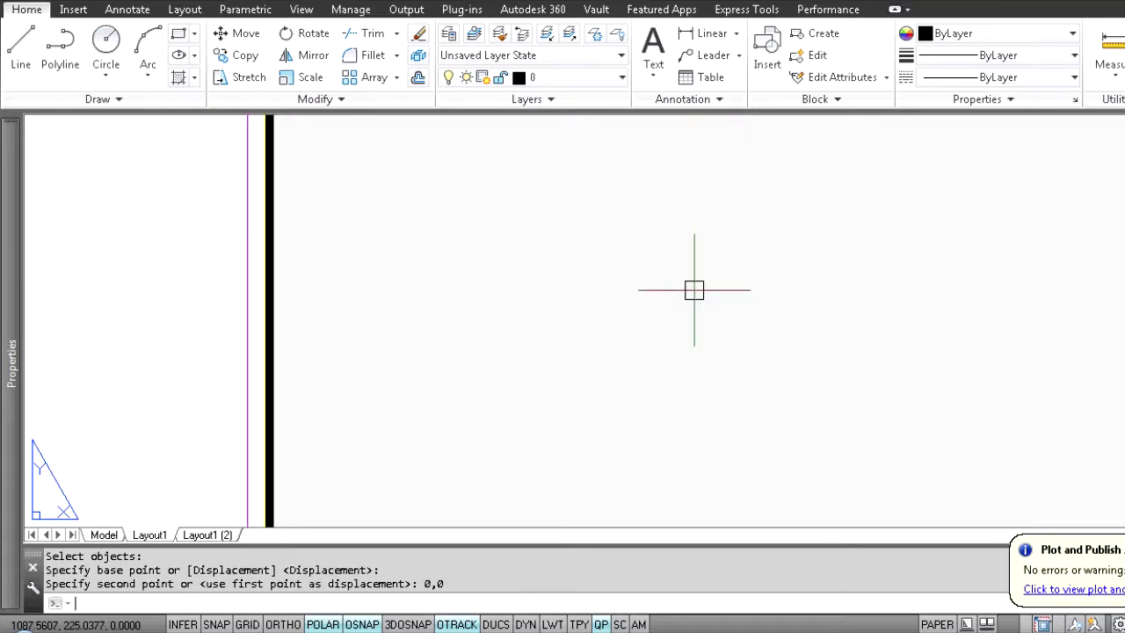
Color the outer border polyline of the A1 format green as a trial and settle on blue
scroll(691, 284, down, 3)
scroll(299, 387, up, 5)
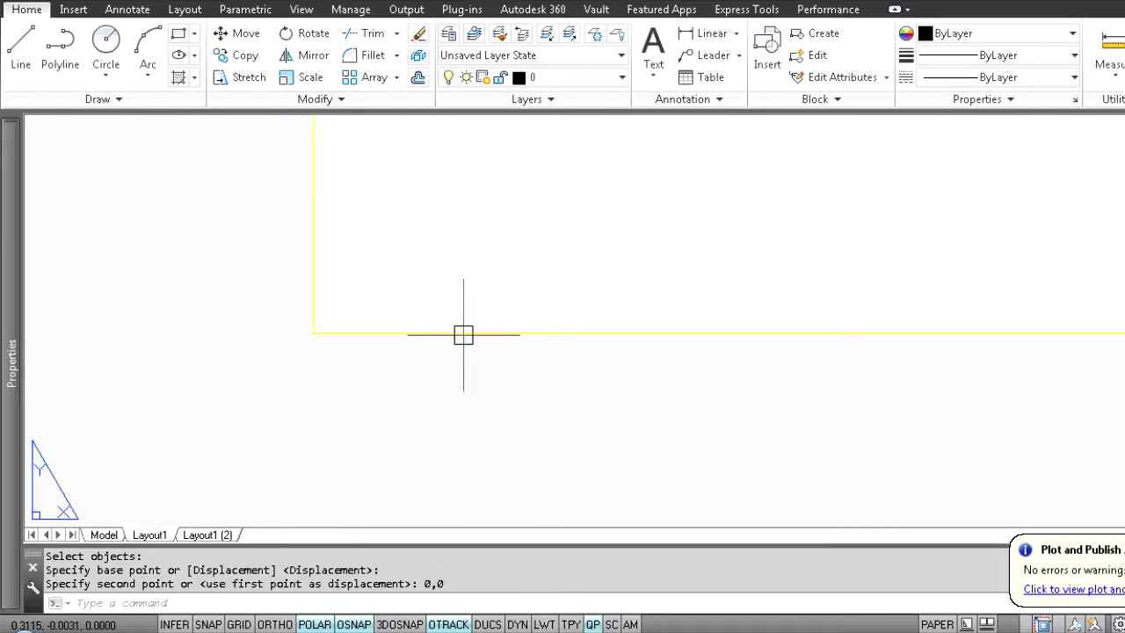
click(465, 334)
click(957, 34)
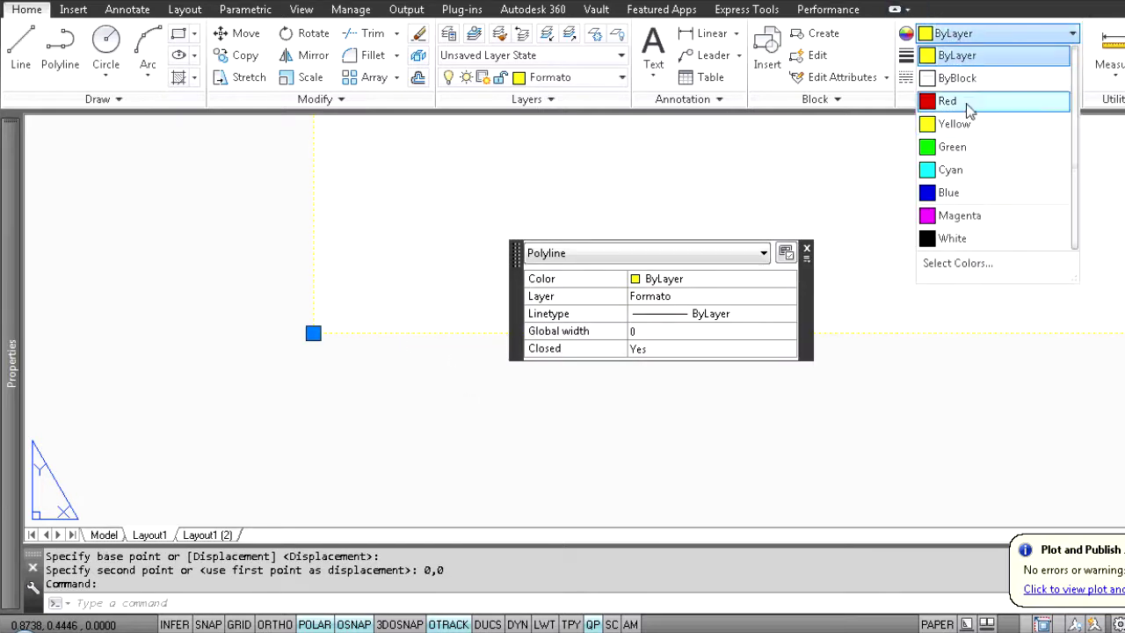
click(977, 149)
click(984, 35)
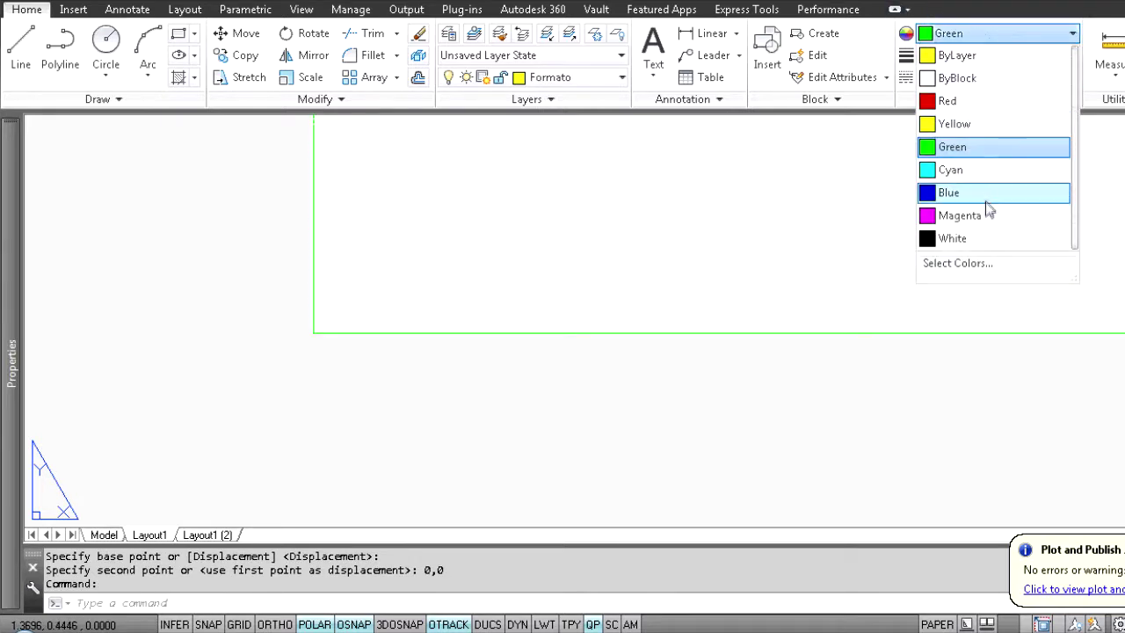
click(978, 193)
key(Escape)
key(Escape)
scroll(472, 286, up, 3)
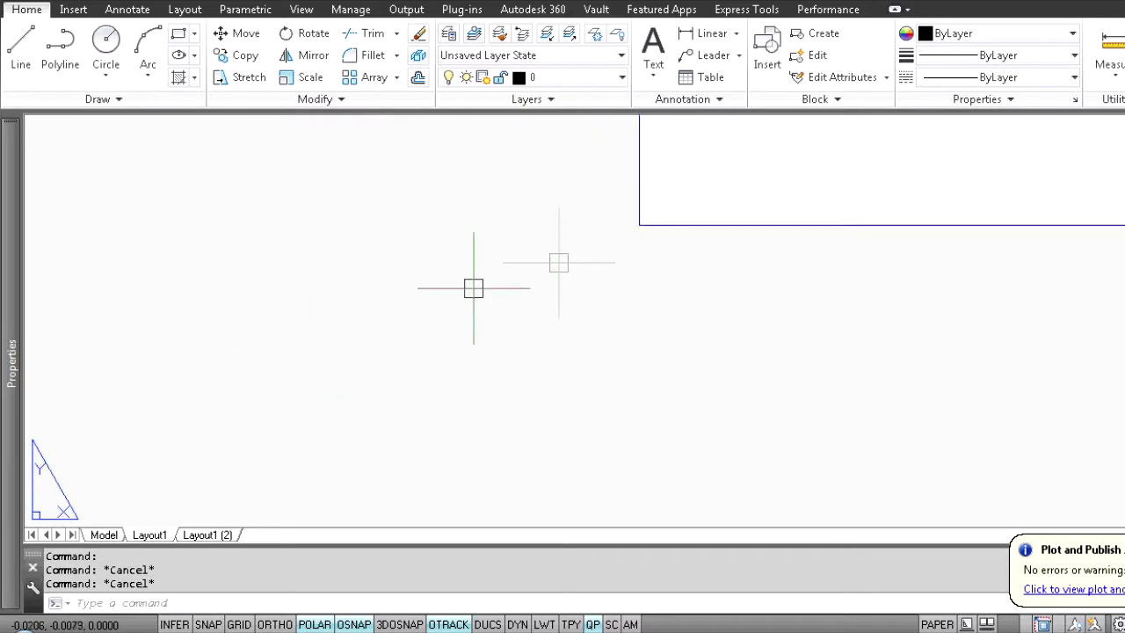
Examine how the A1 format's blue border fits the sheet edges and inspect the title block
scroll(721, 214, down, 3)
middle_drag(325, 323, 540, 311)
middle_drag(726, 308, 752, 310)
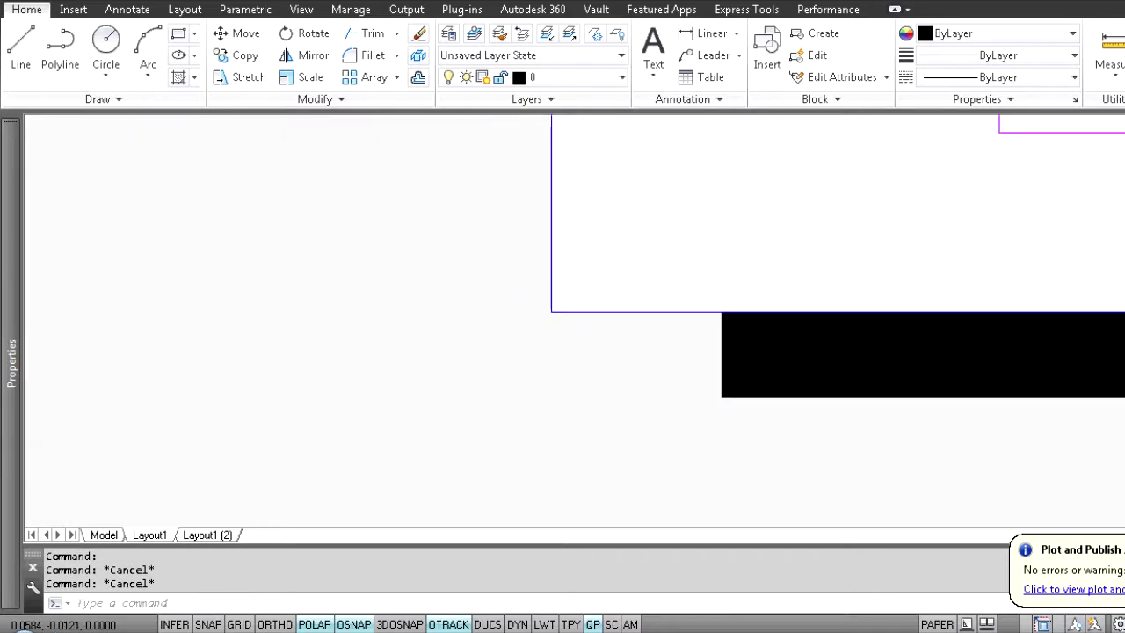
scroll(752, 310, down, 5)
scroll(871, 323, up, 5)
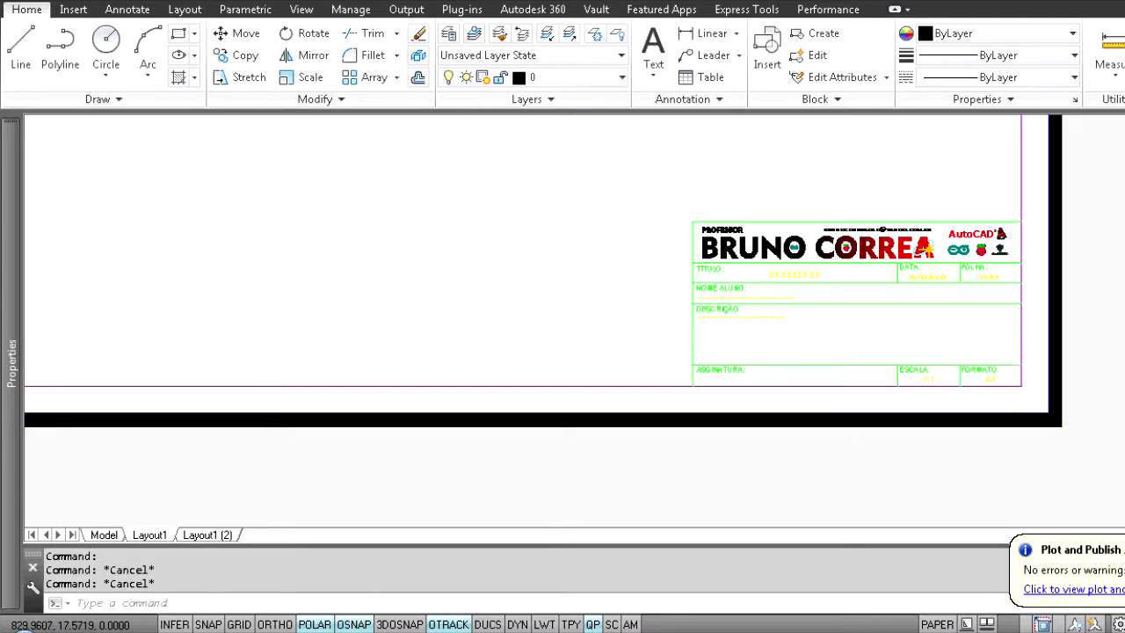
scroll(922, 326, up, 4)
scroll(922, 326, down, 4)
Erase the title block of the A1 format as a trial and undo the erasure
drag(985, 308, 590, 472)
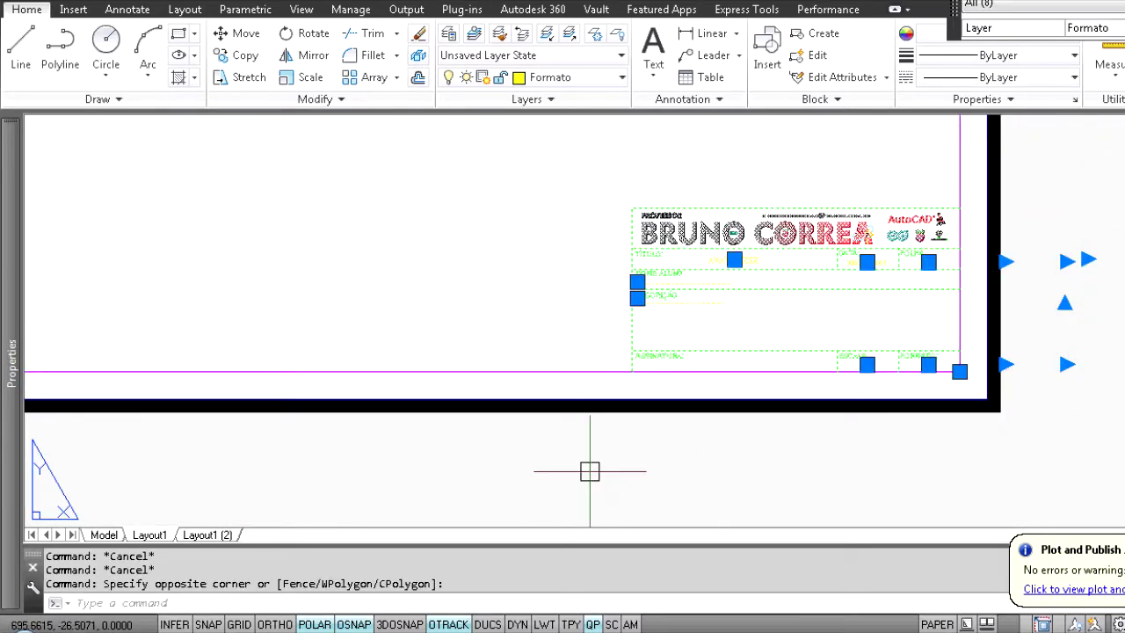
key(Delete)
key(ctrl+z)
key(Escape)
scroll(613, 472, down, 8)
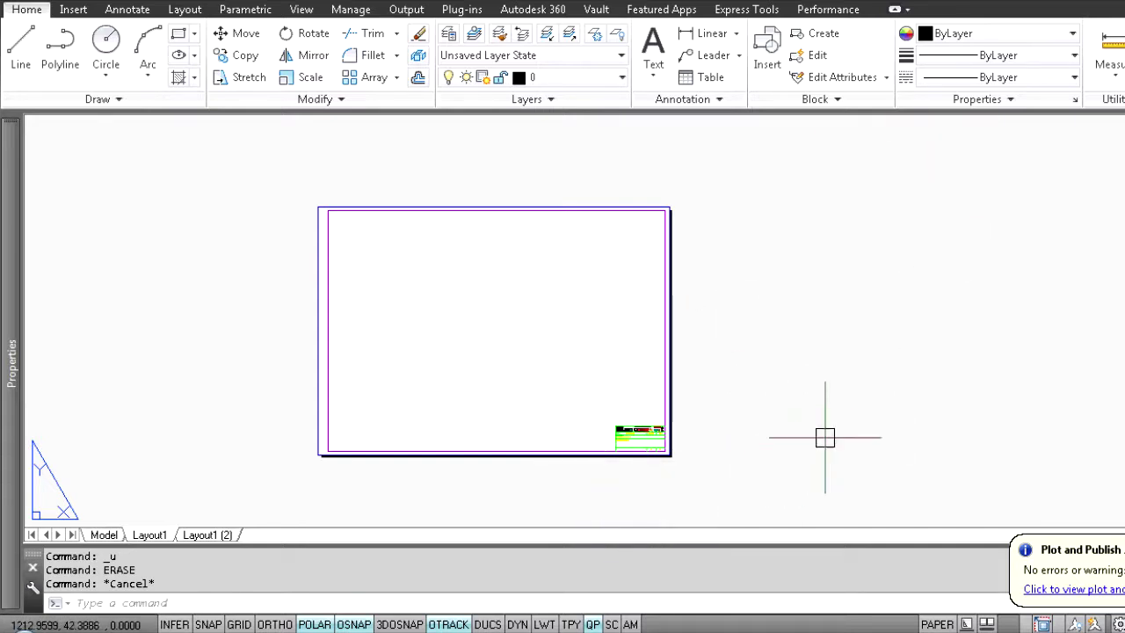
middle_drag(824, 437, 715, 439)
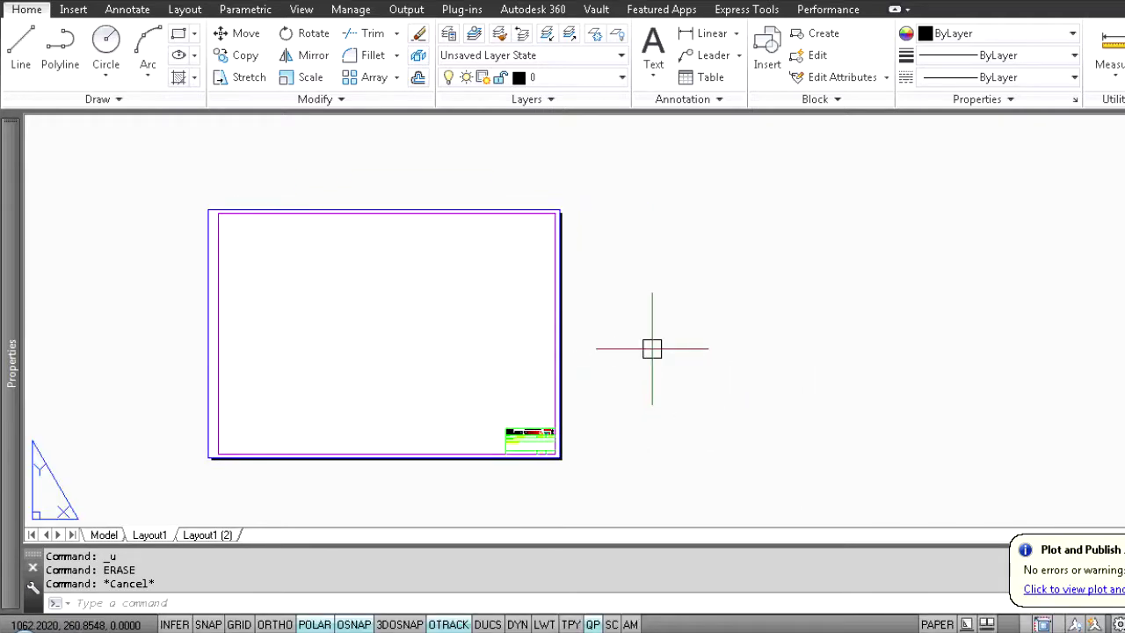
Open the page setup of Layout1 (2) for modification and start adding a custom paper size to DWG To PDF.pc3
click(209, 535)
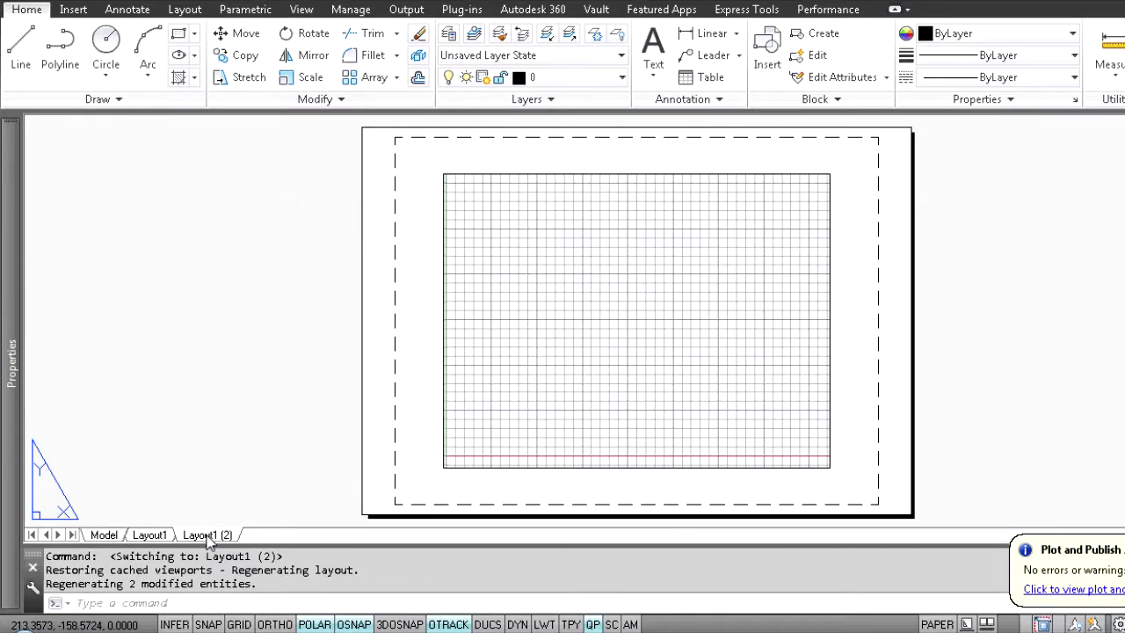
right_click(210, 535)
click(347, 398)
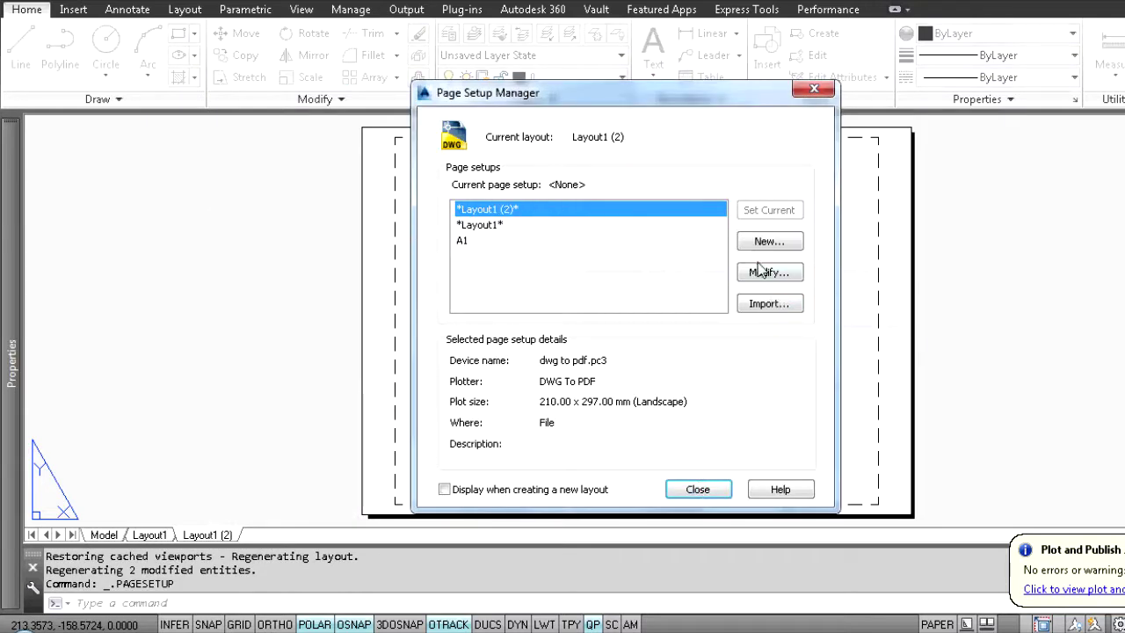
click(784, 277)
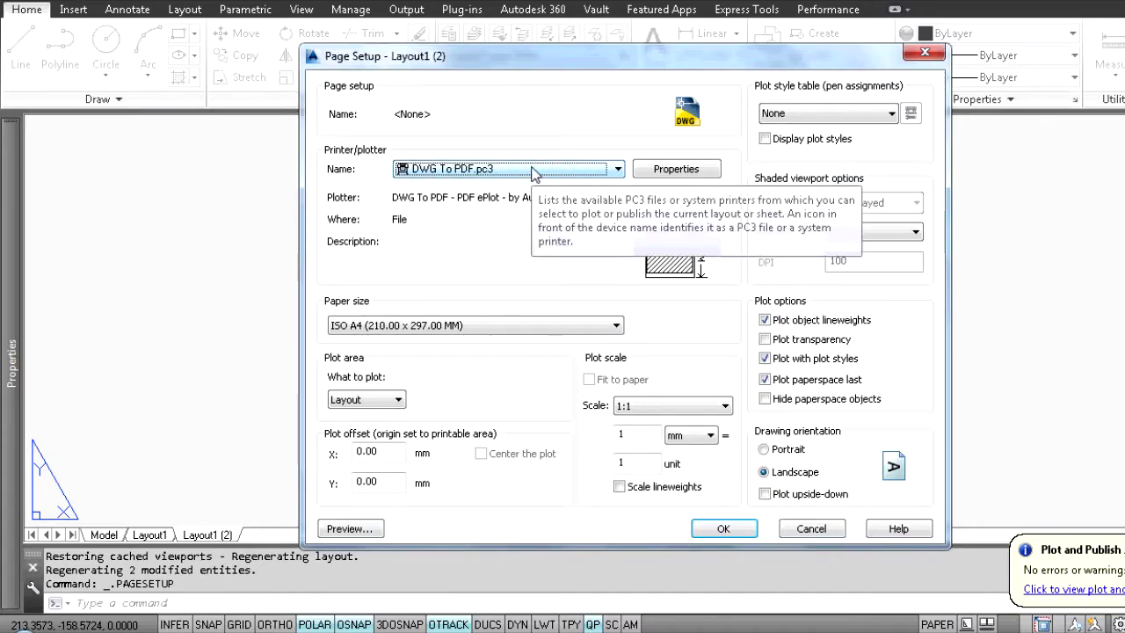
click(676, 170)
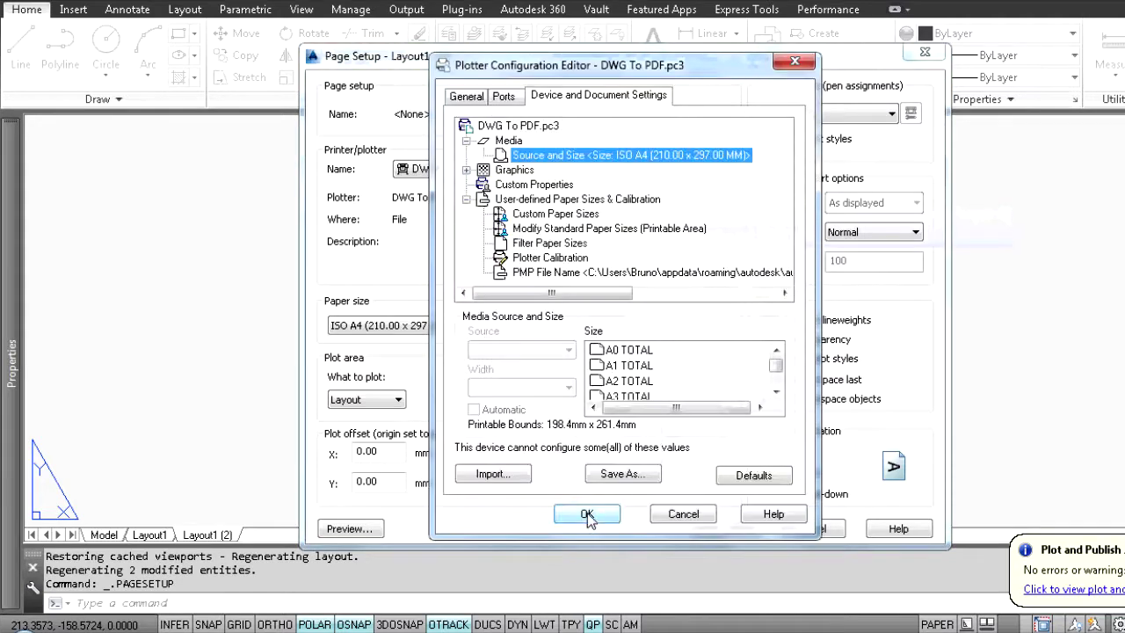
click(561, 216)
click(757, 339)
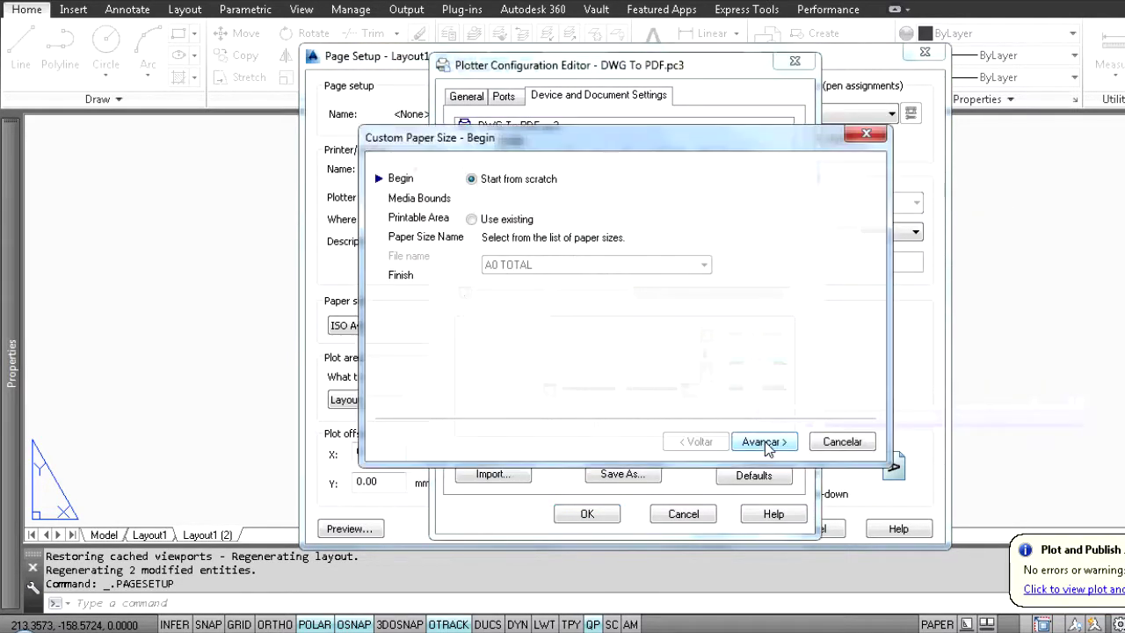
Base the custom paper size on the existing ISO A4 (210.00 x 297.00 MM) size
click(510, 220)
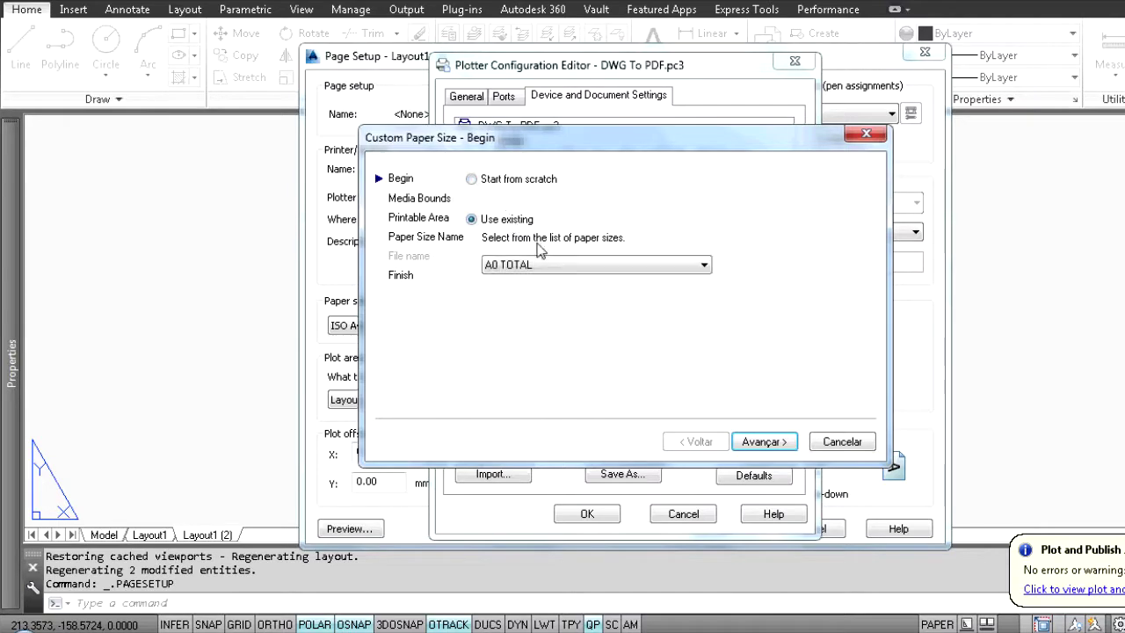
click(571, 264)
scroll(606, 396, down, 15)
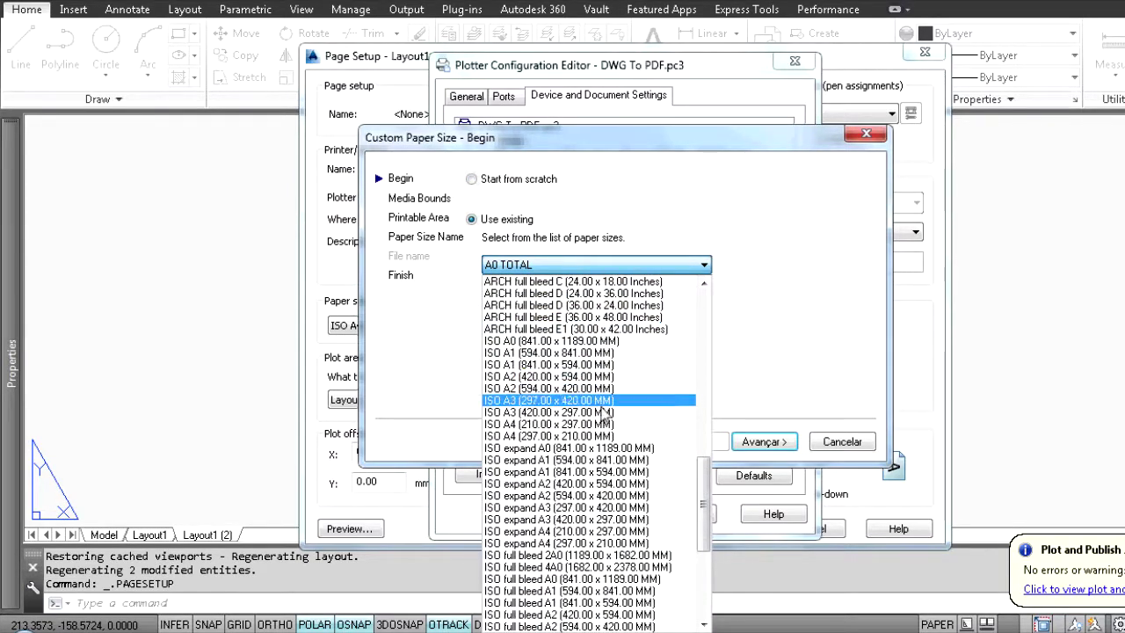
click(622, 531)
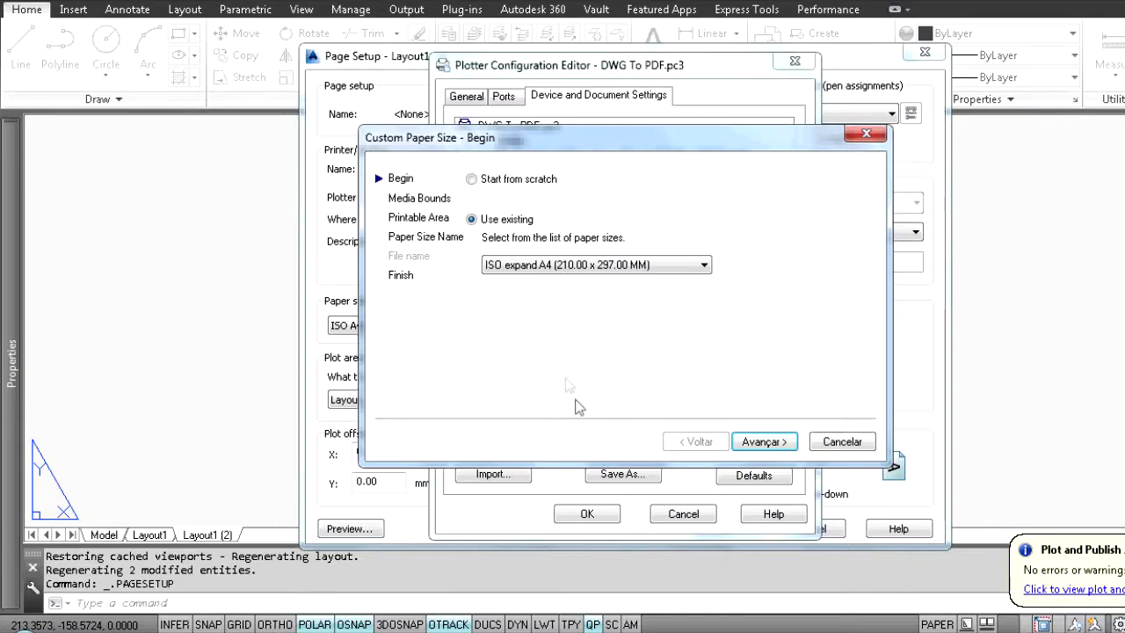
click(571, 262)
scroll(606, 396, up, 9)
scroll(606, 400, down, 7)
scroll(598, 378, up, 4)
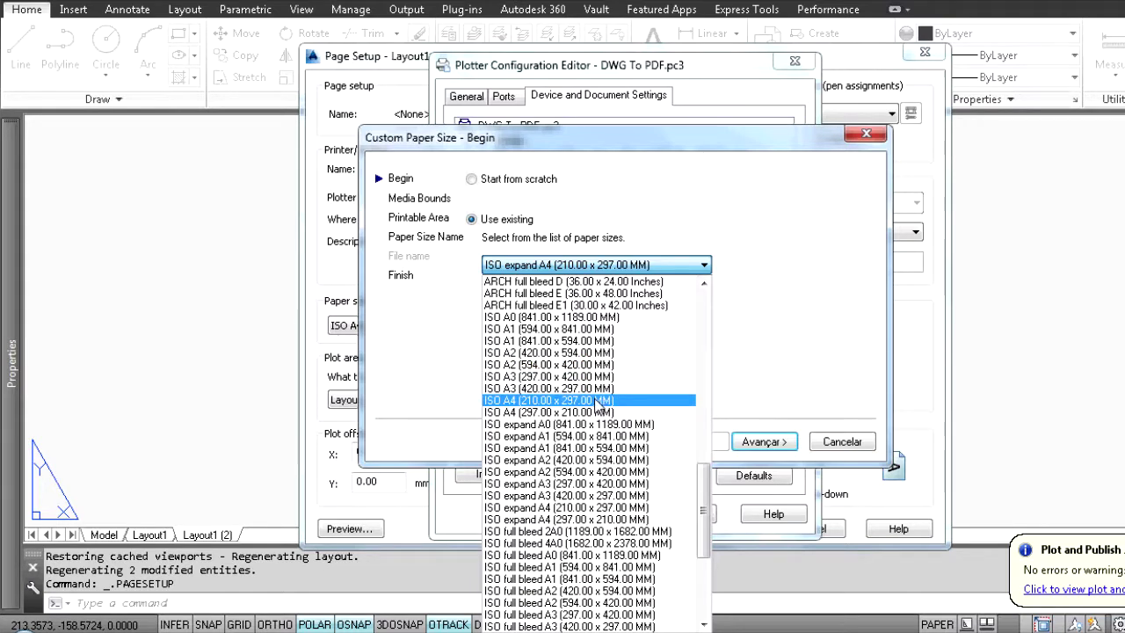
click(598, 401)
click(763, 441)
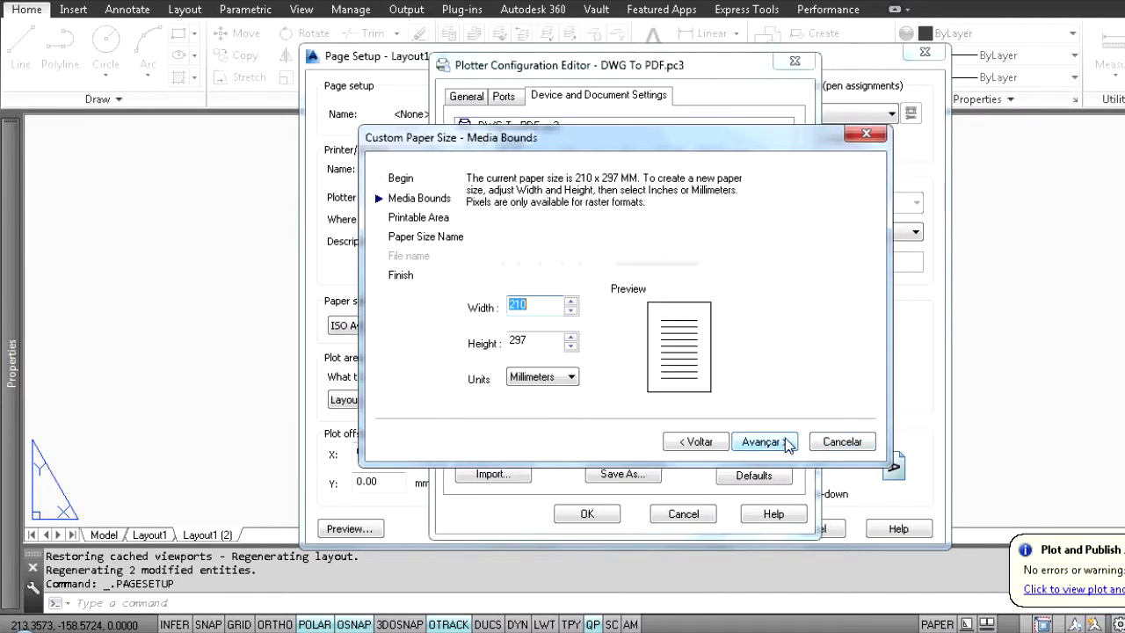
Accept the A4 media bounds and set the top, bottom, left and right printable area margins to 0
click(786, 442)
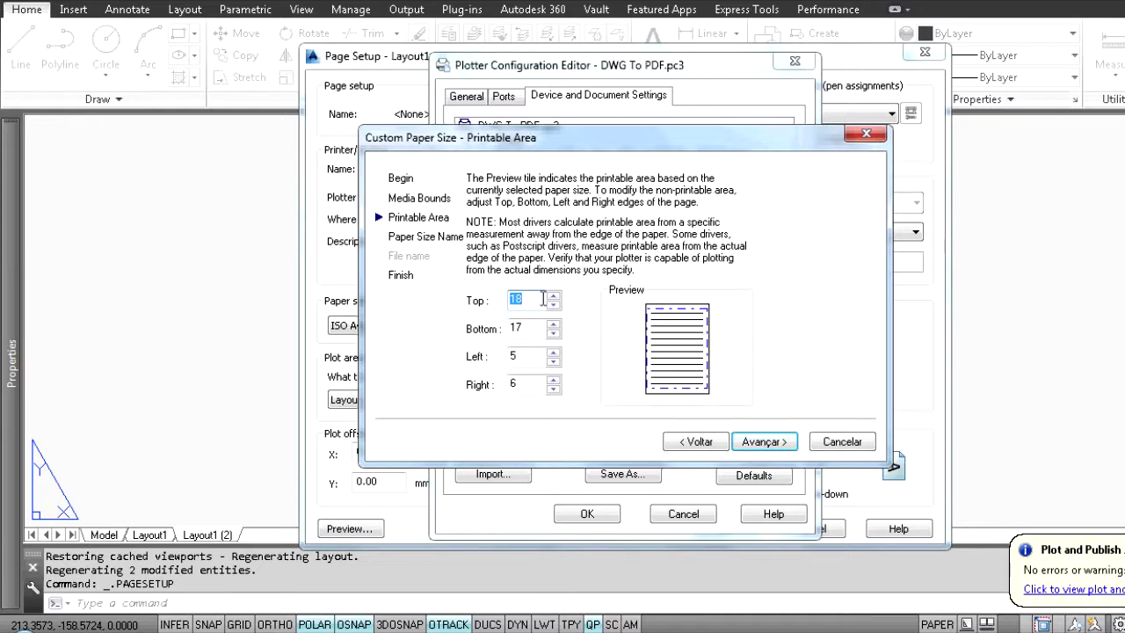
text(0)
double_click(520, 326)
text(0)
double_click(515, 355)
text(0)
double_click(541, 385)
text(0)
key(Return)
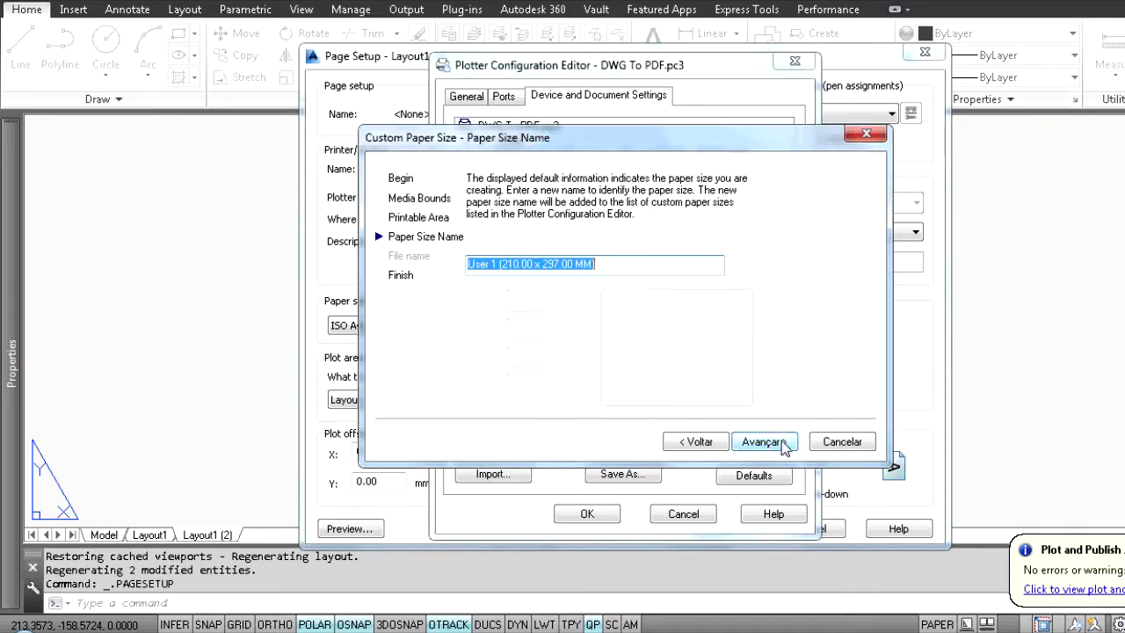
Name the custom paper size "A4 DA NOSSA AULA", finish it and accept the plotter configuration
text(A4 DA NOSSA AULA)
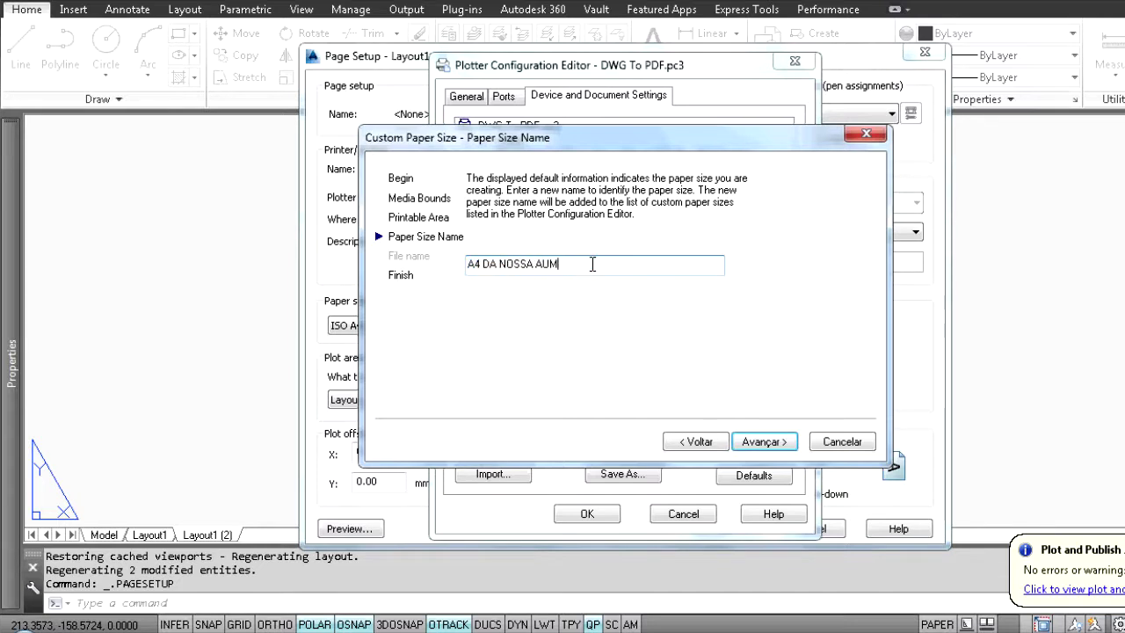
click(759, 442)
click(759, 442)
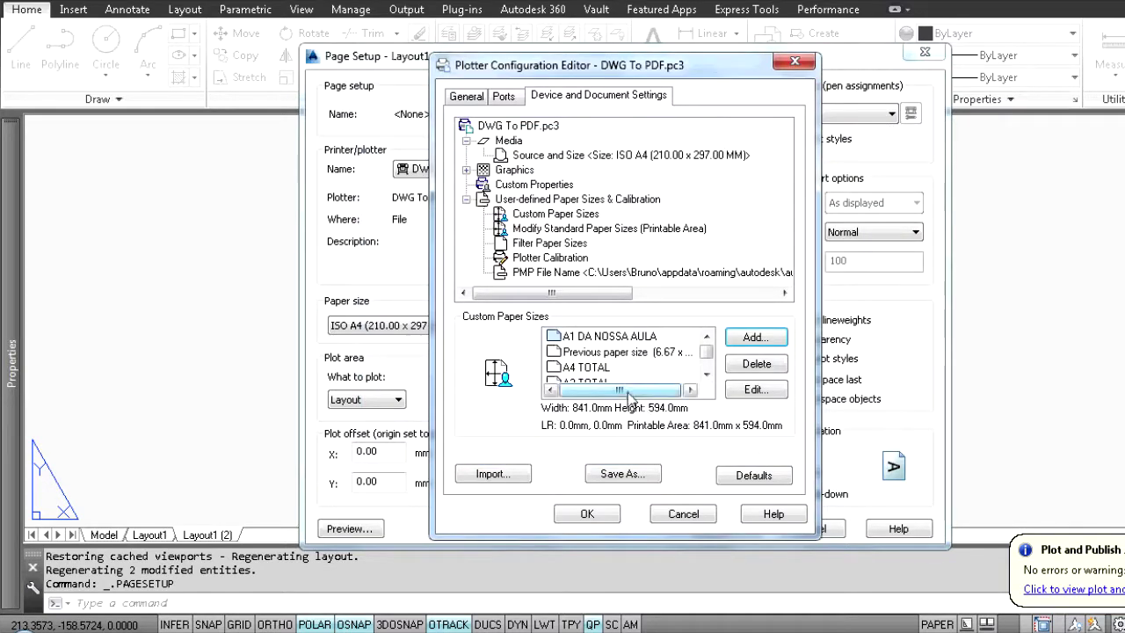
click(587, 516)
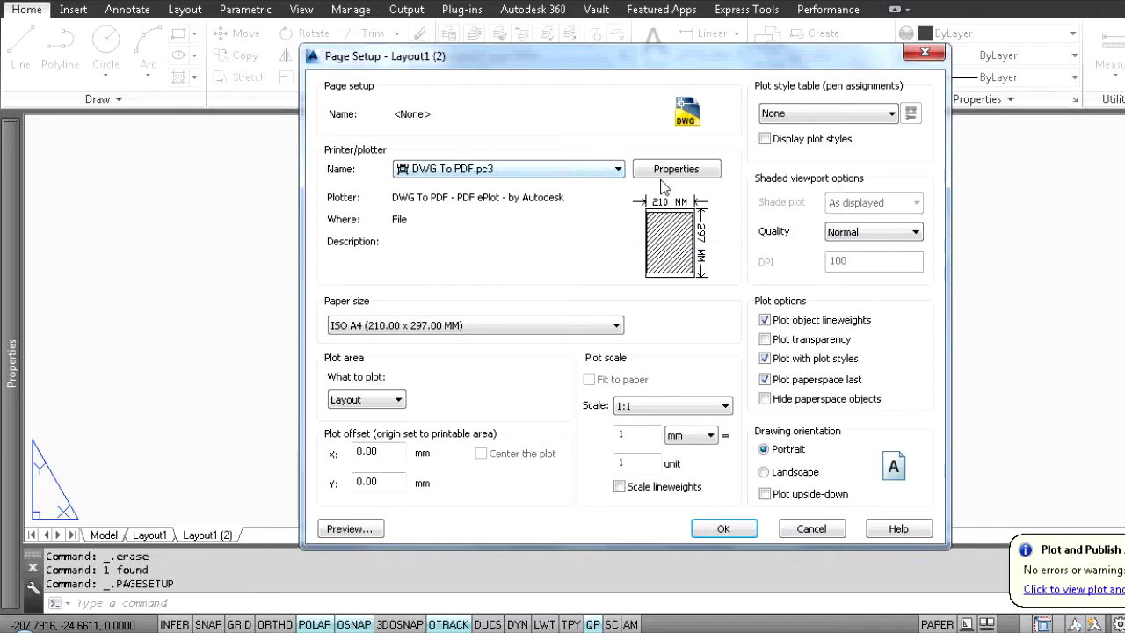
Assign the A4 DA NOSSA AULA paper size to Layout1 (2) and apply the page setup
click(598, 325)
scroll(535, 301, up, 20)
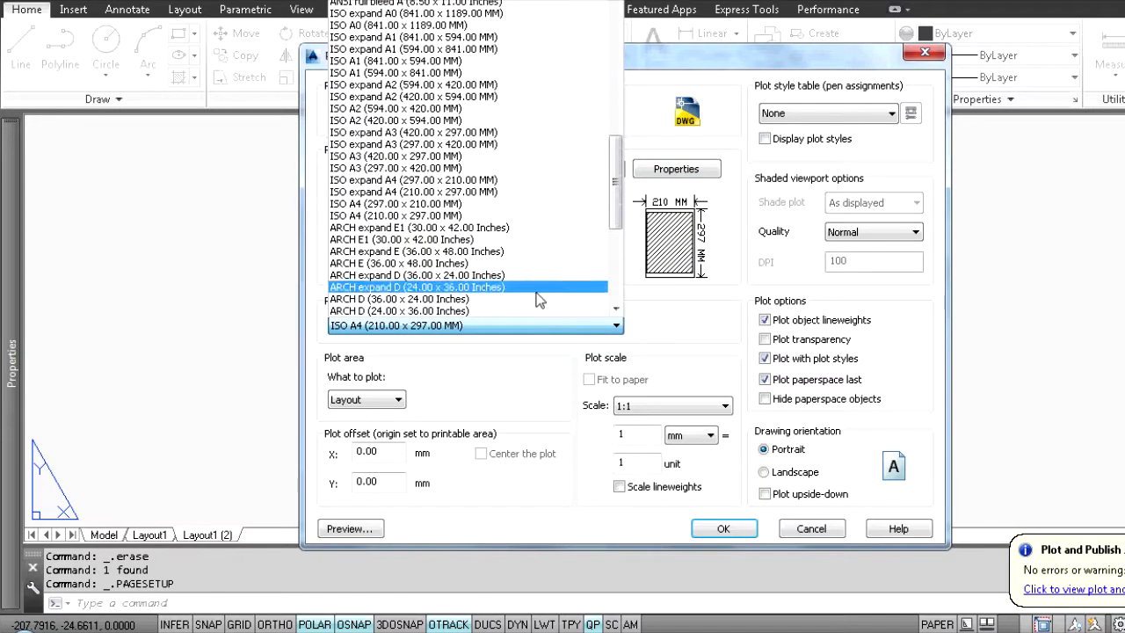
scroll(527, 247, up, 3)
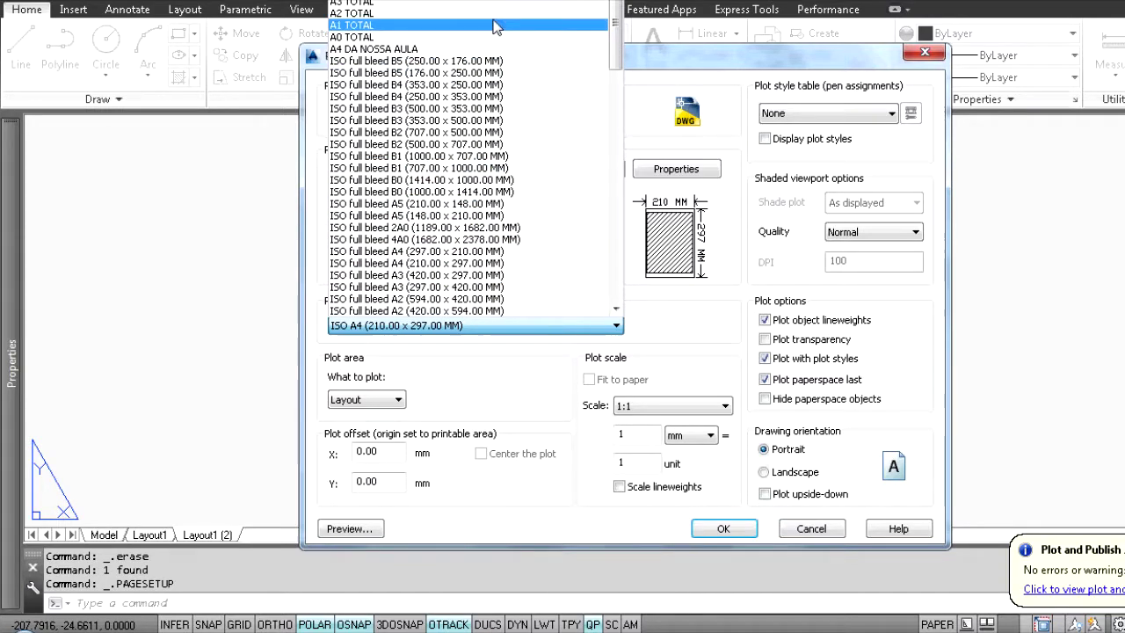
click(406, 51)
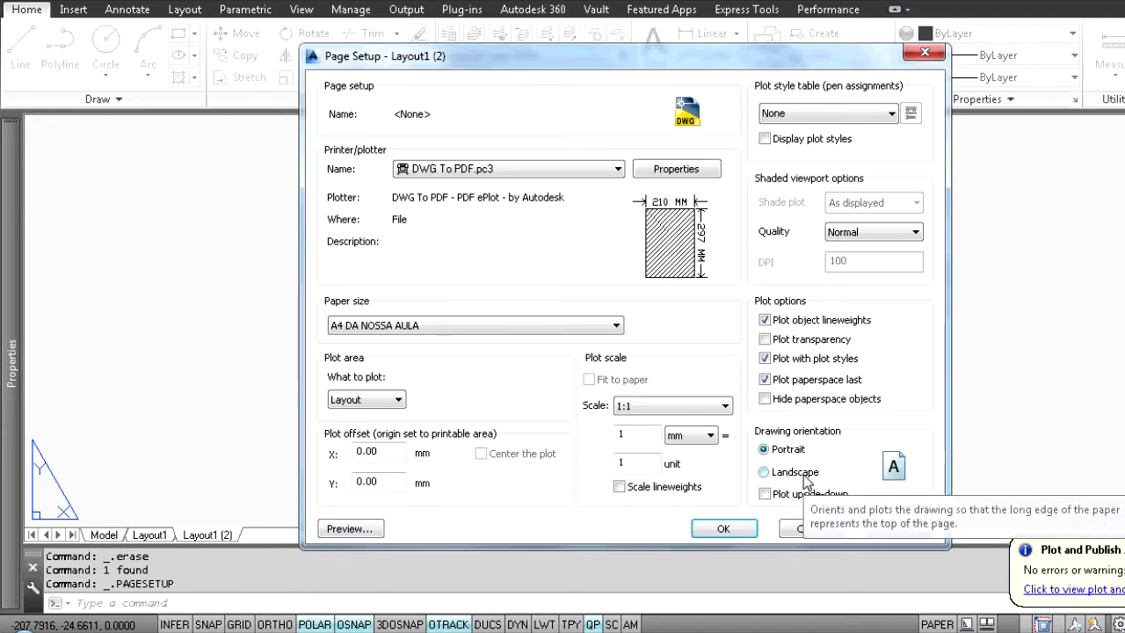
click(725, 527)
click(698, 489)
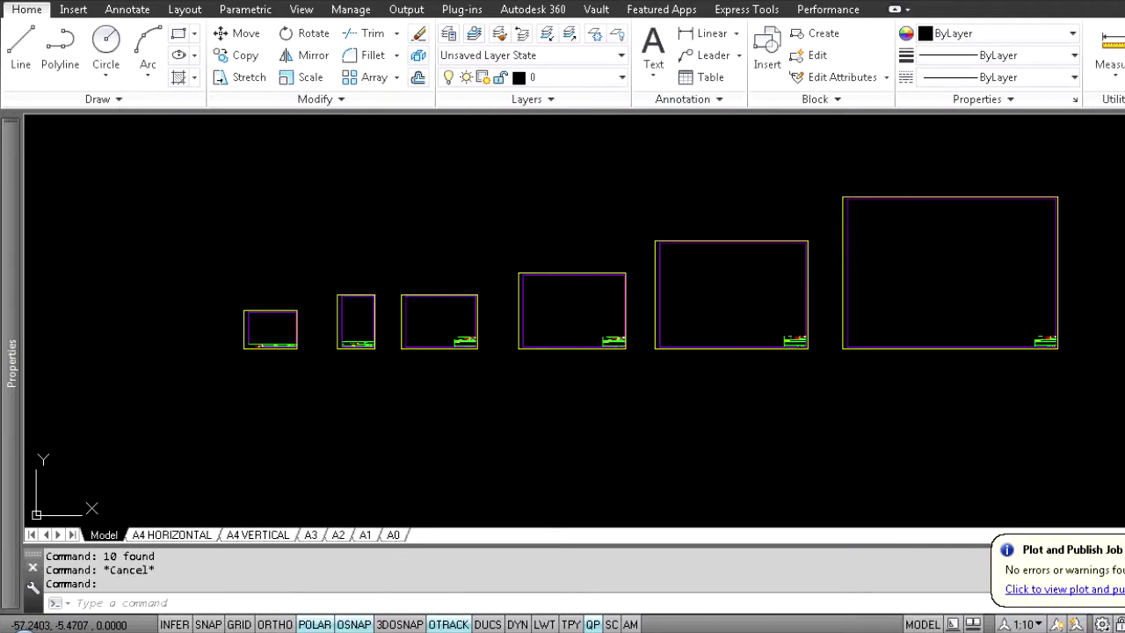
Copy the complete vertical A4 format with its title block from model space to the clipboard
scroll(251, 117, down, 2)
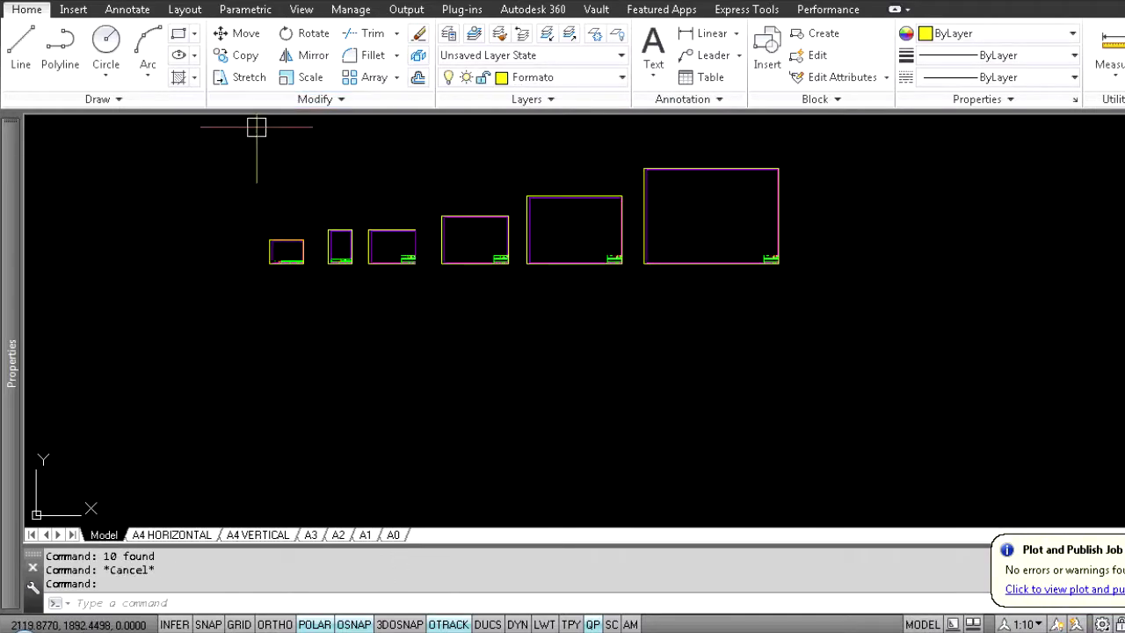
scroll(322, 191, up, 3)
click(307, 198)
click(411, 420)
key(ctrl+c)
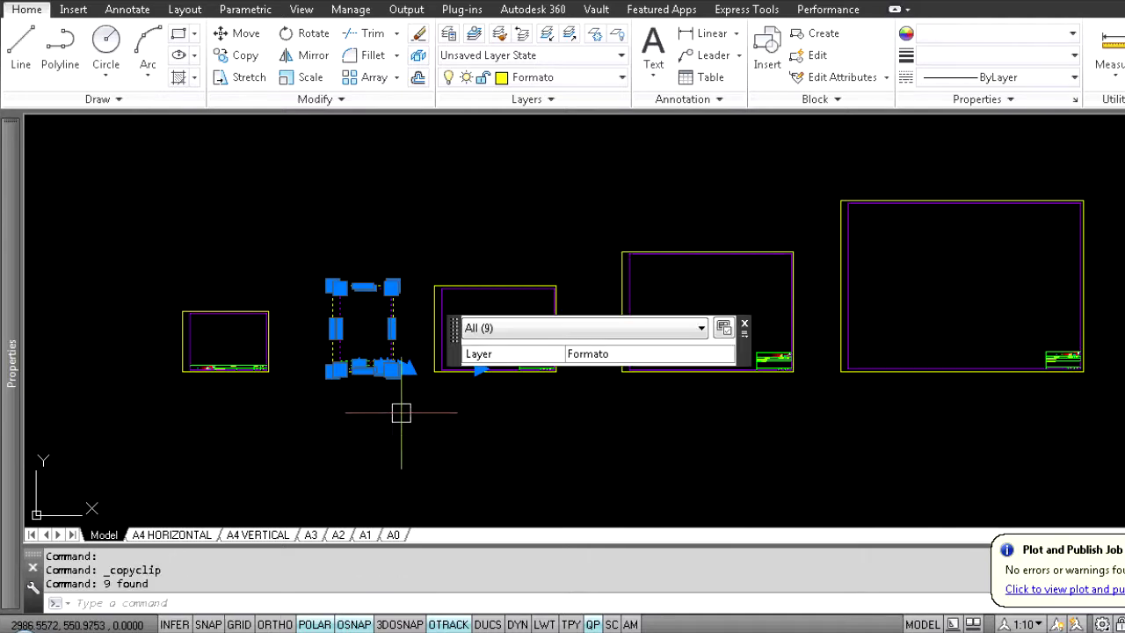
key(Escape)
key(Escape)
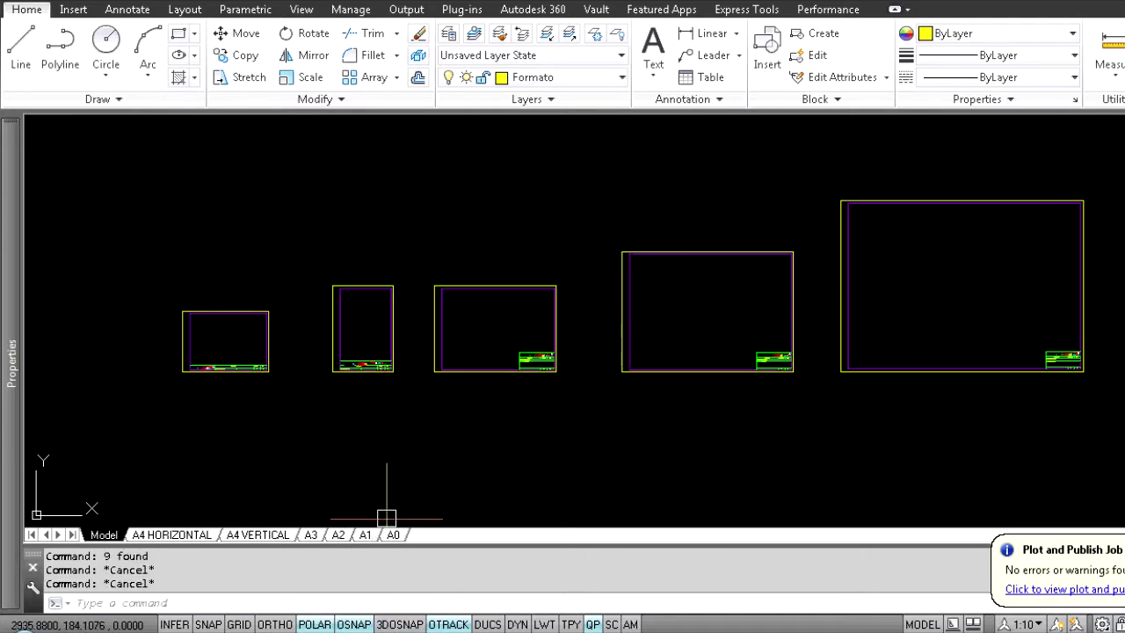
Return to the Layout1 (2) drawing and paste the vertical A4 format beside the empty sheet
key(ctrl+Tab)
middle_drag(740, 336, 582, 344)
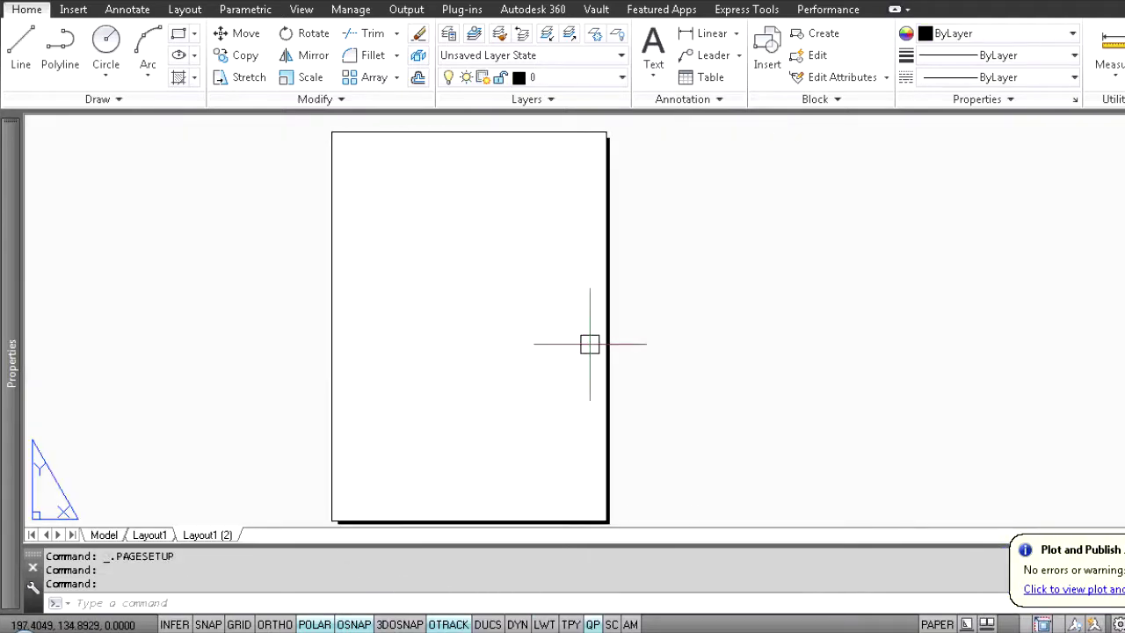
key(ctrl+v)
click(885, 424)
scroll(430, 457, down, 2)
key(Escape)
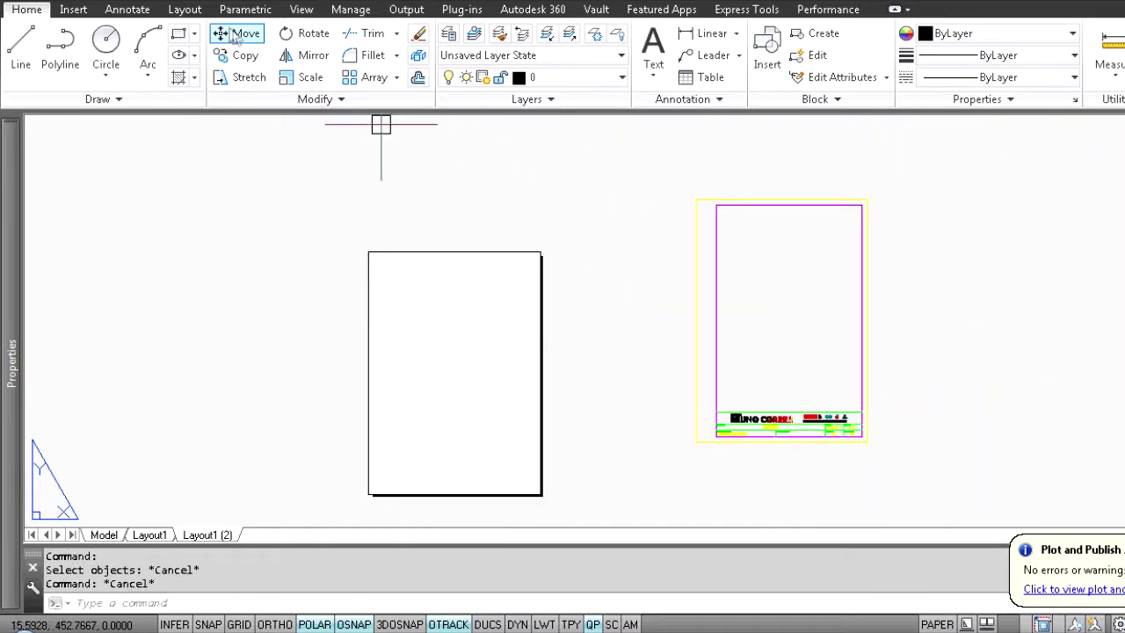
Move the whole pasted A4 format from the lower-left endpoint of its outer border to 0,0
click(237, 34)
click(673, 169)
click(956, 481)
key(Return)
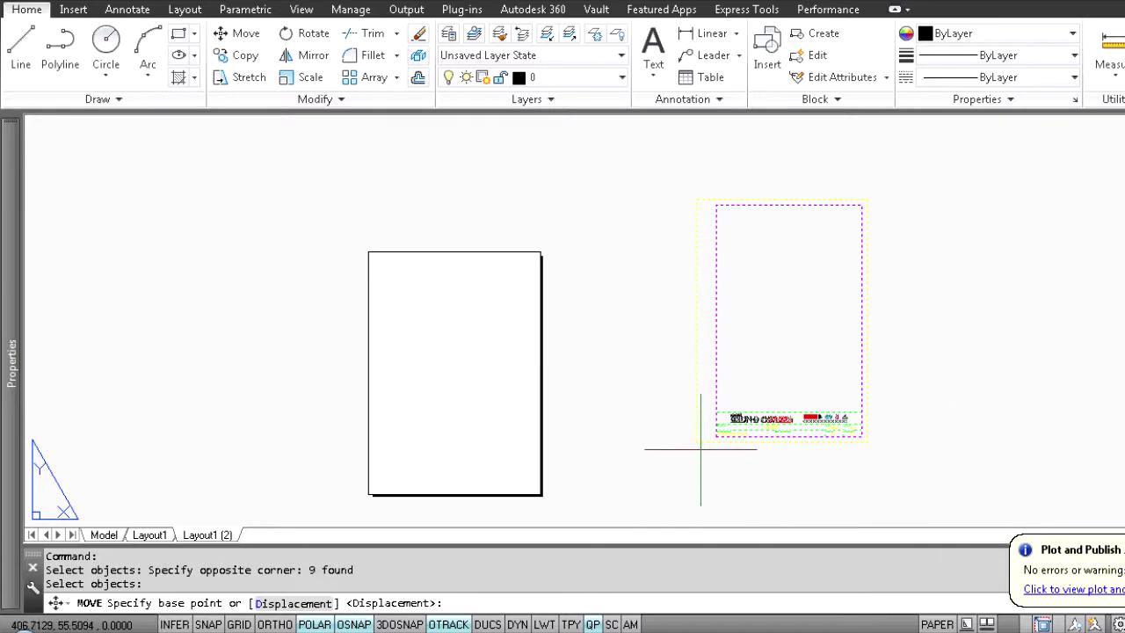
click(696, 442)
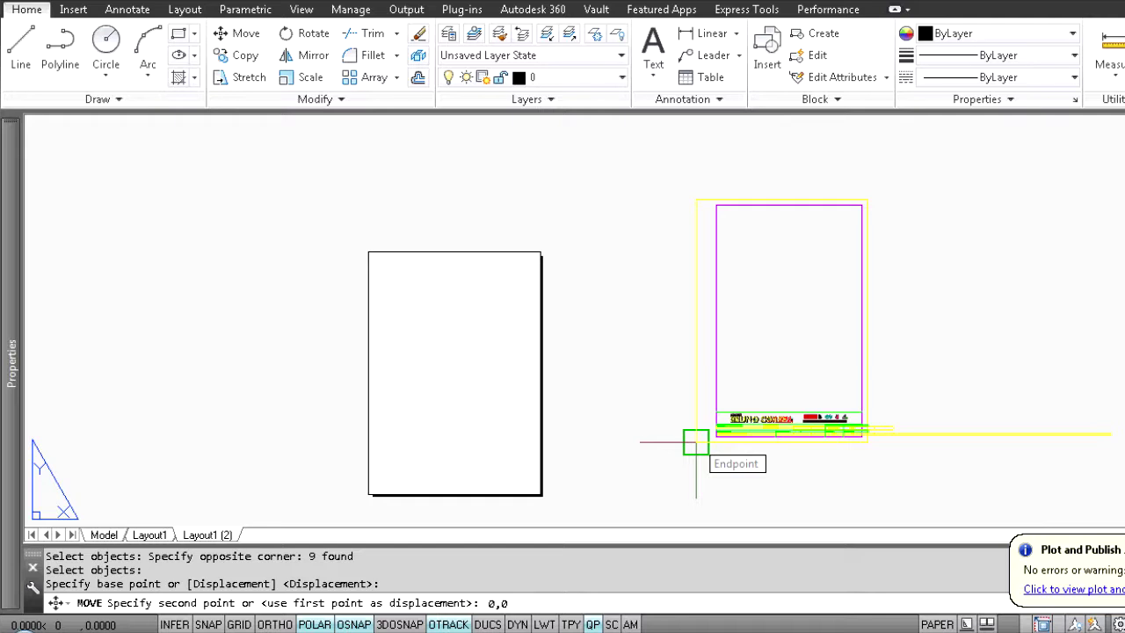
key(Return)
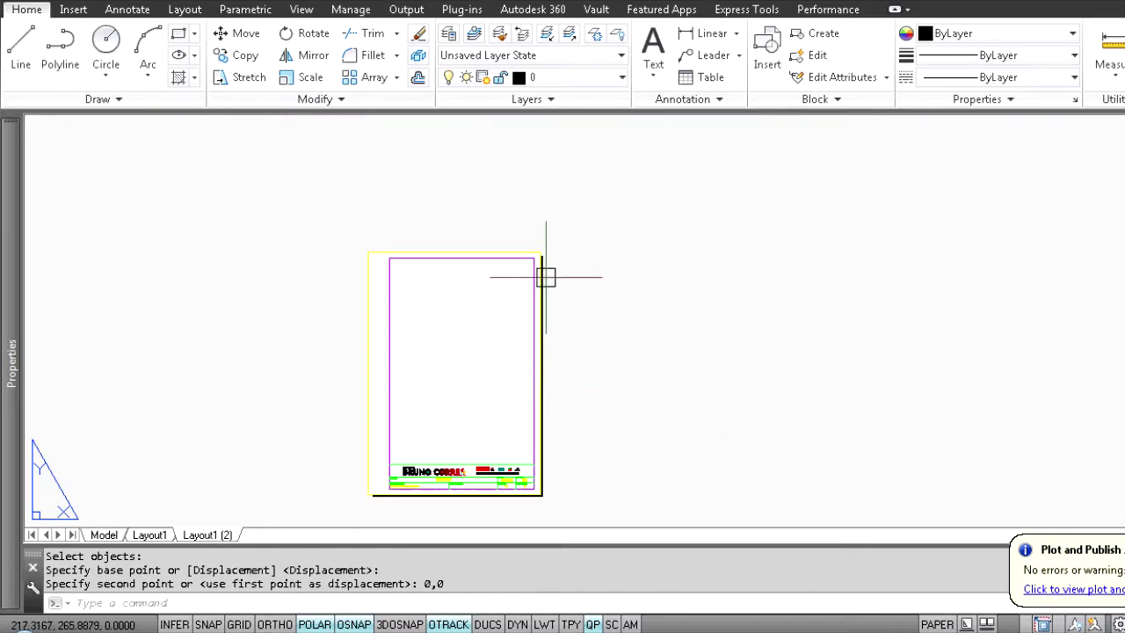
scroll(543, 263, up, 6)
scroll(539, 256, down, 5)
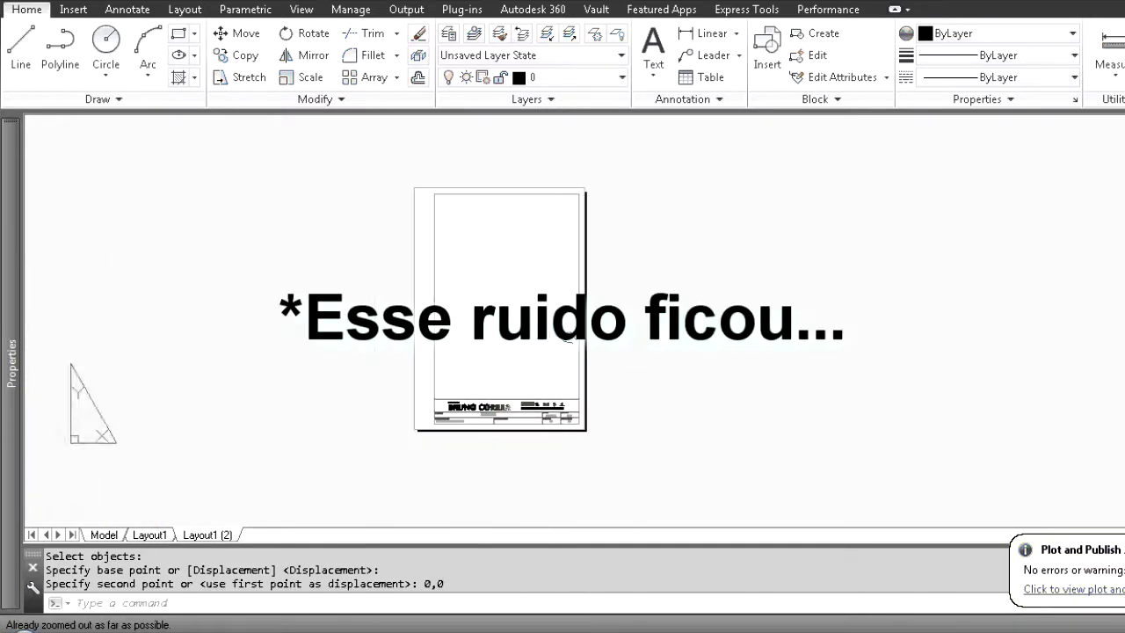
Rename the Layout1 (2) layout as A4 NOSSA AULA
right_click(203, 538)
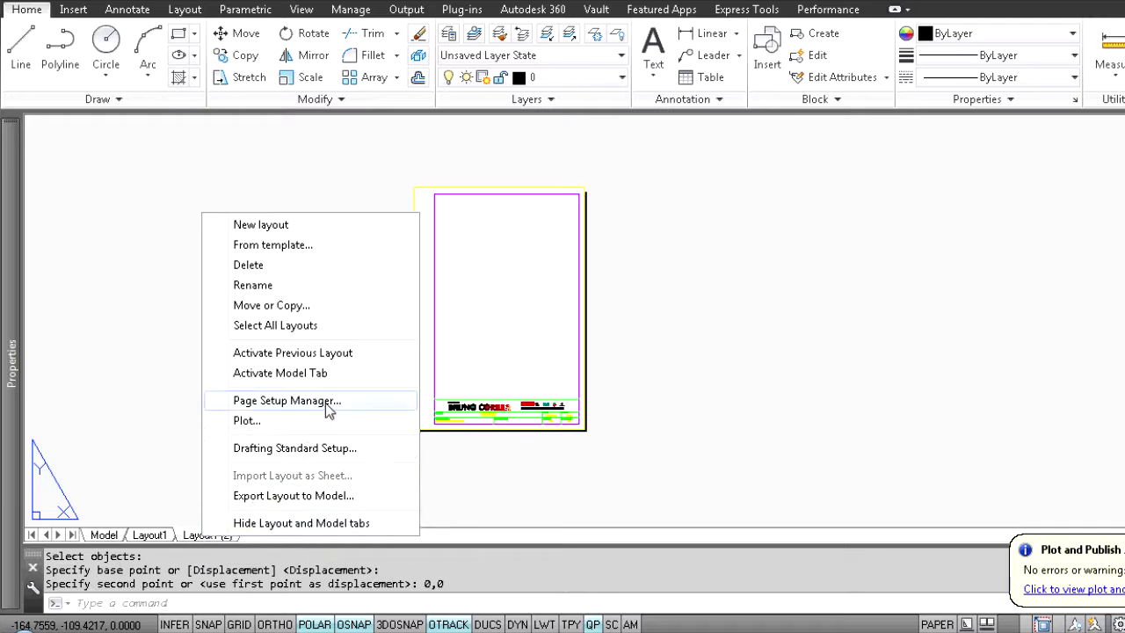
click(275, 285)
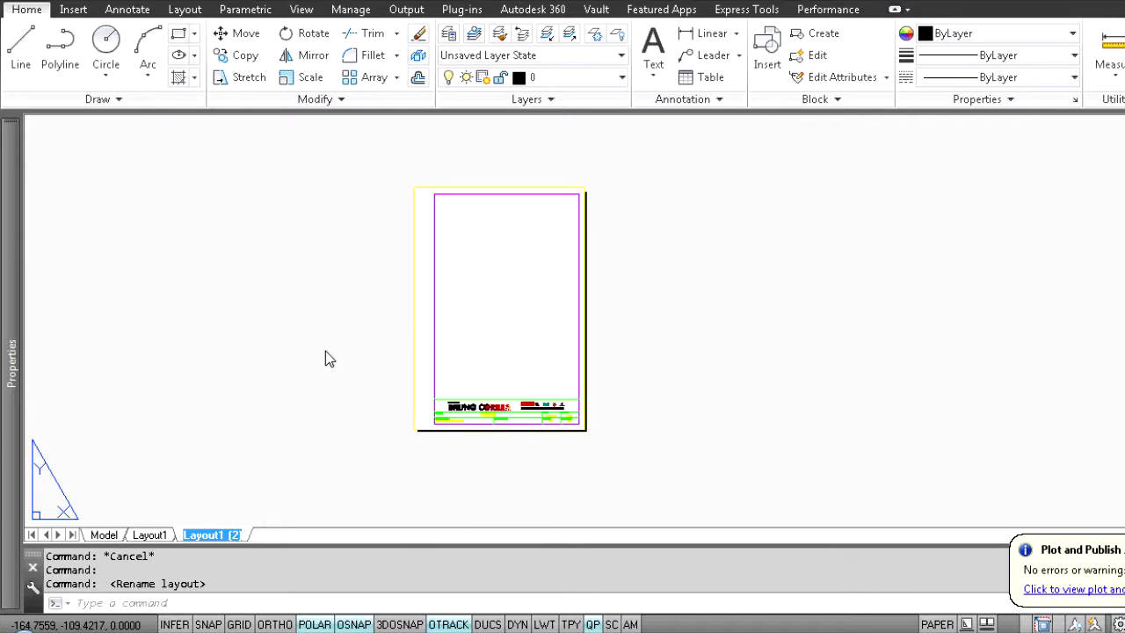
text(A4 NOSS)
text(LA)
key(Return)
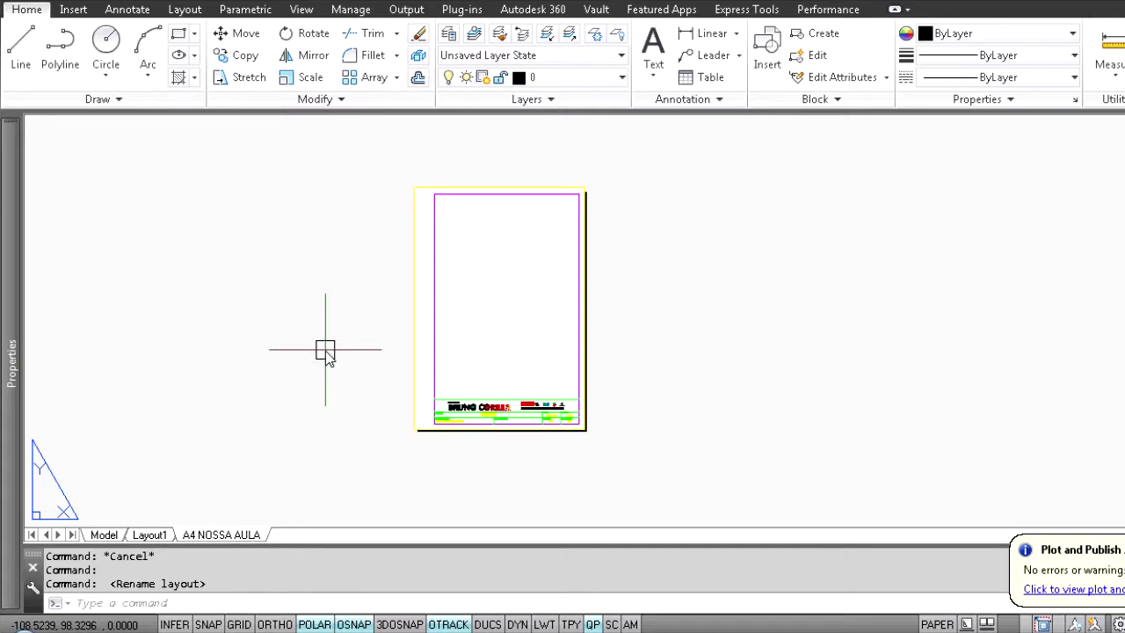
Rename the Layout1 layout as A1 DA NOSSA AULA
double_click(150, 534)
text(A3)
key(BackSpace)
text(1 DA NOSSA)
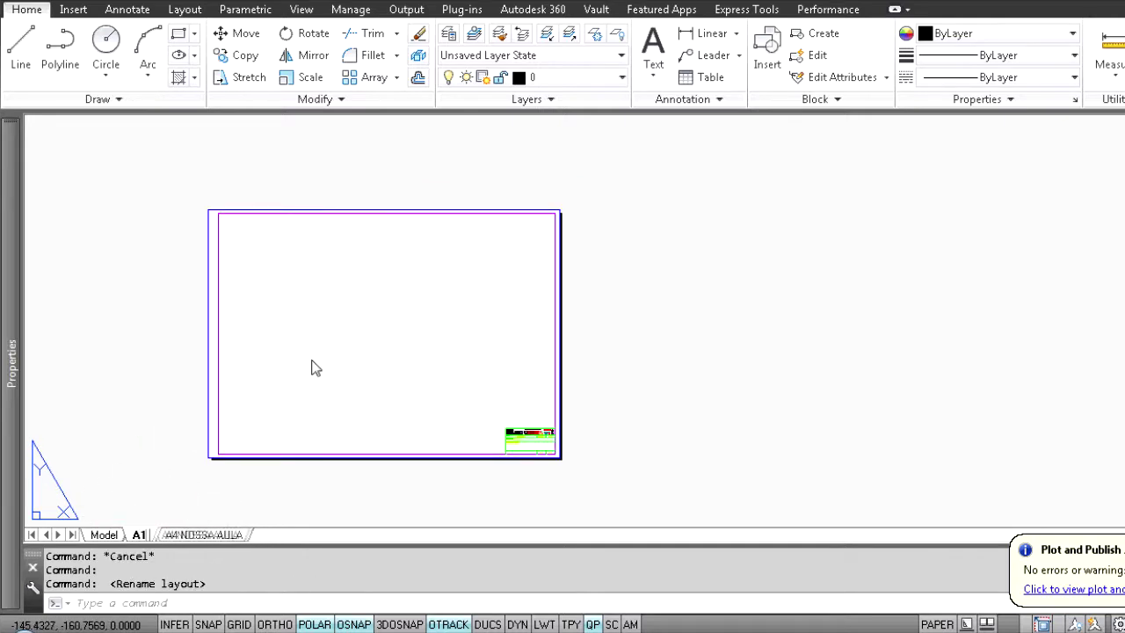
text( AULA)
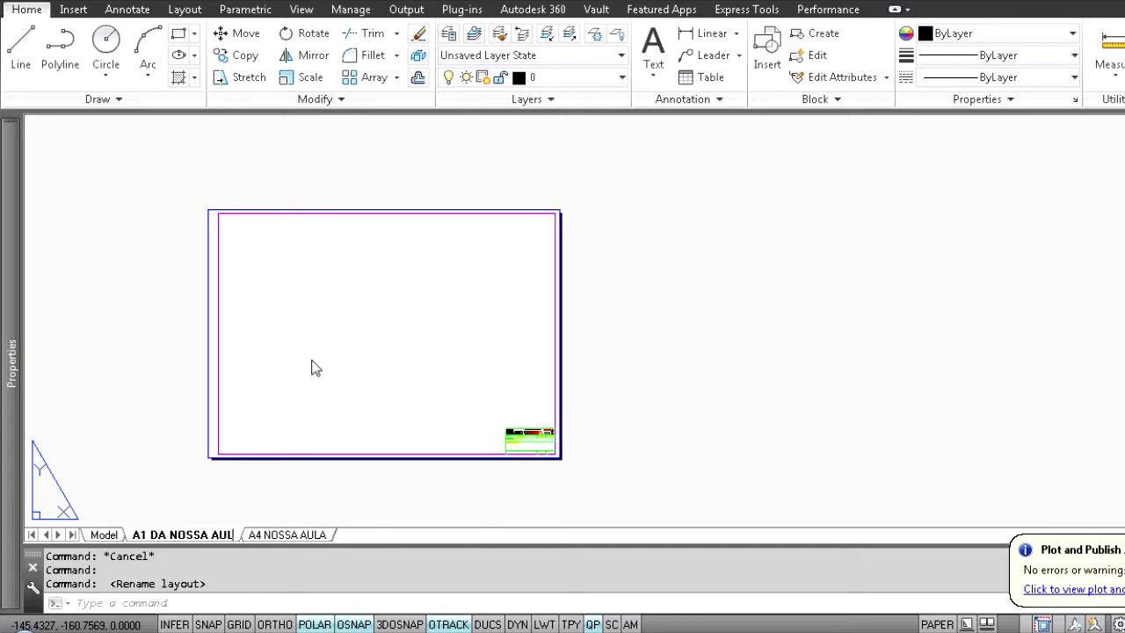
key(Return)
Compare the A1 DA NOSSA AULA and A4 NOSSA AULA layouts, finishing on the A4 one
click(291, 535)
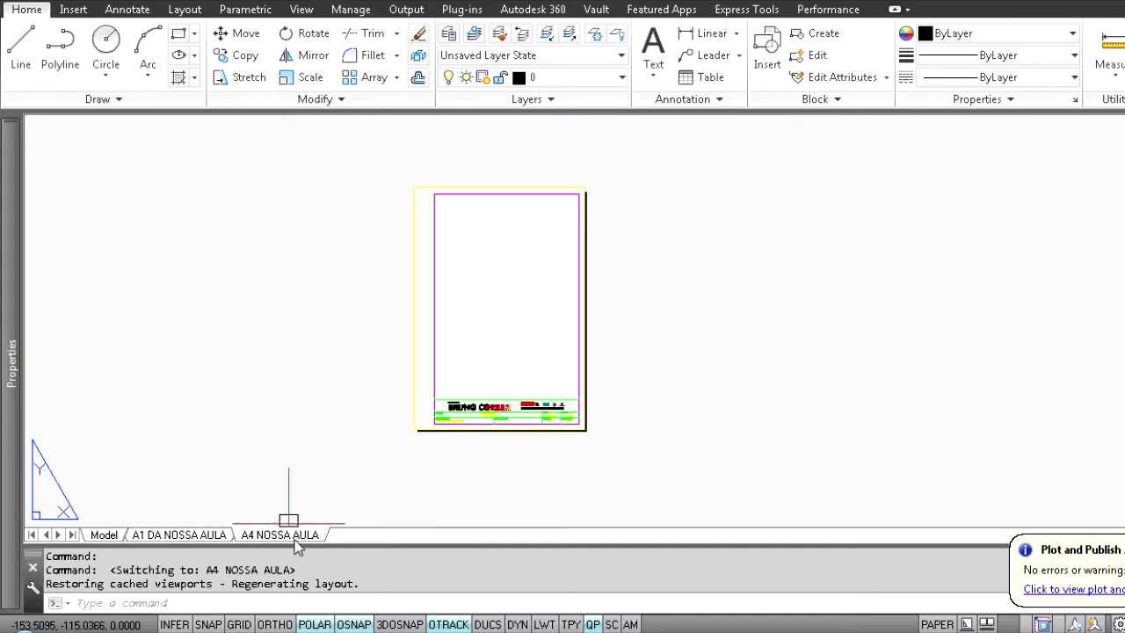
click(222, 536)
click(300, 537)
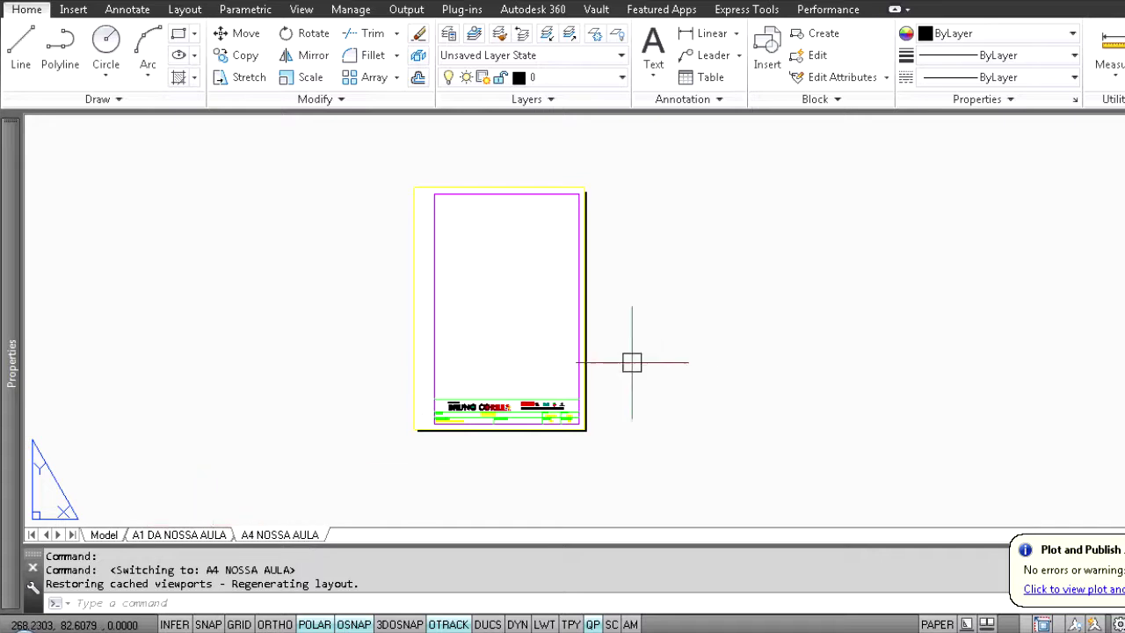
Review the A4 NOSSA AULA layout's page setup and DWG To PDF plotter properties, confirming A4 DA NOSSA AULA as the paper size
right_click(299, 535)
click(387, 399)
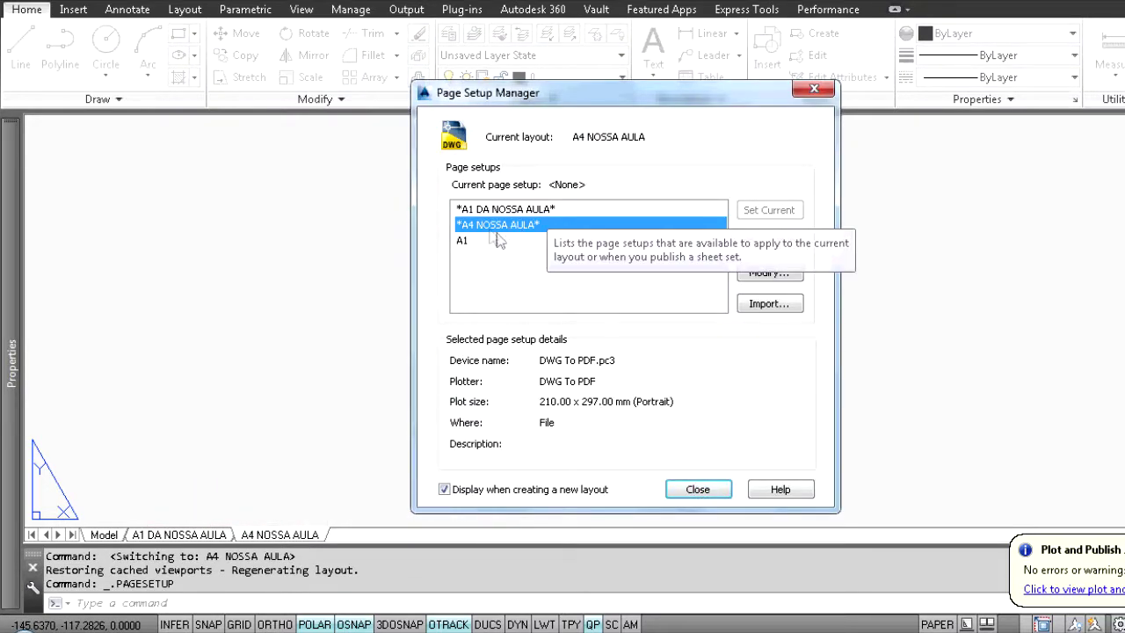
click(791, 272)
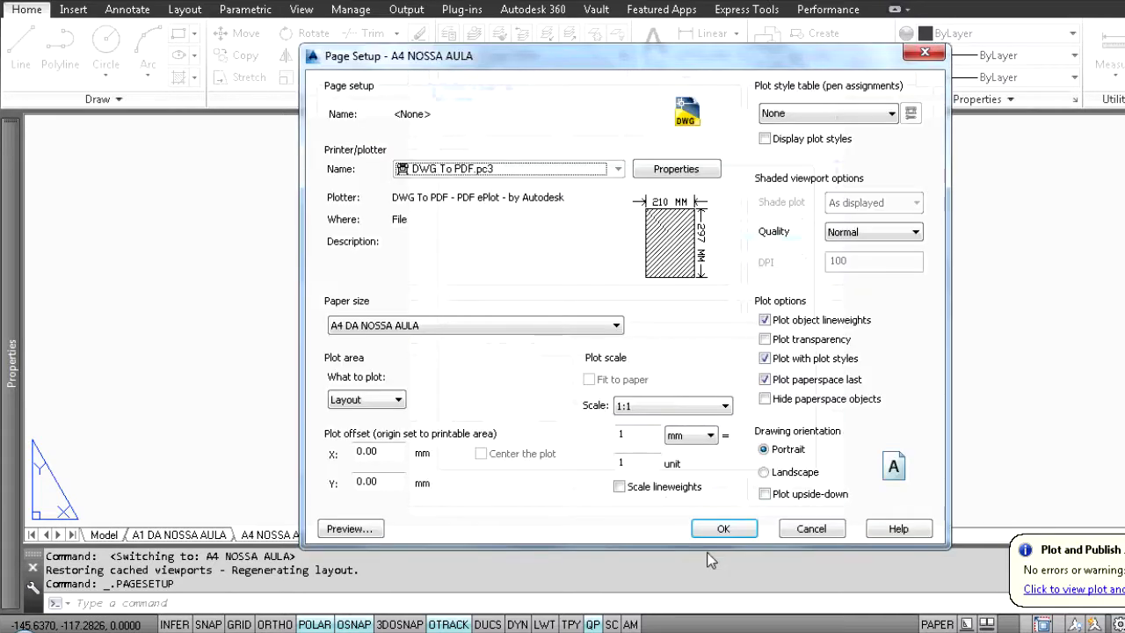
click(650, 169)
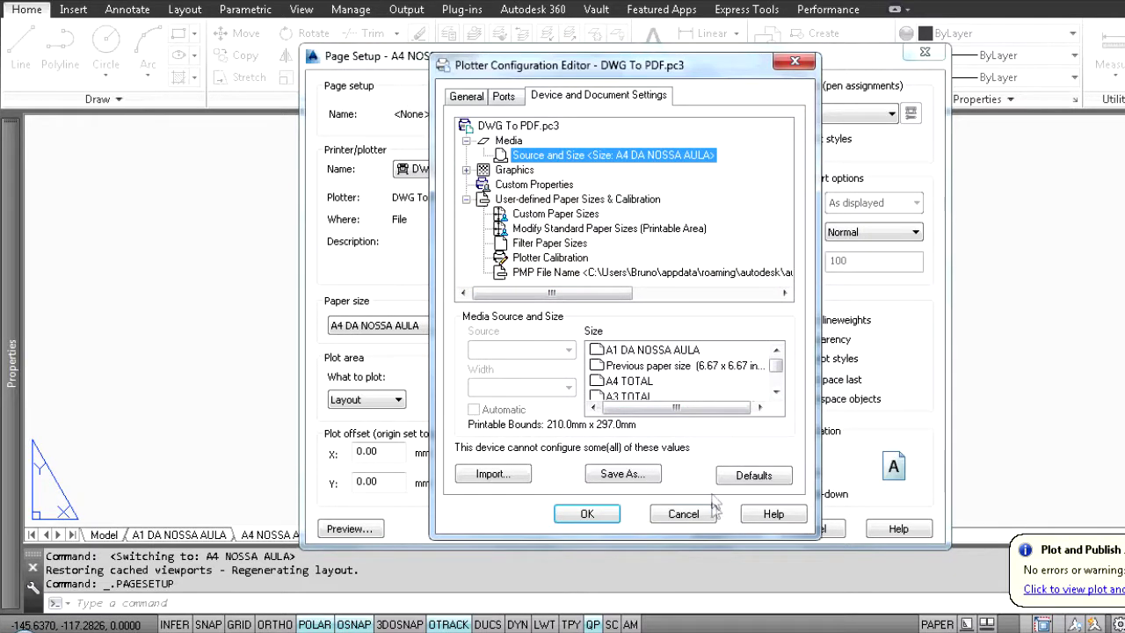
click(695, 517)
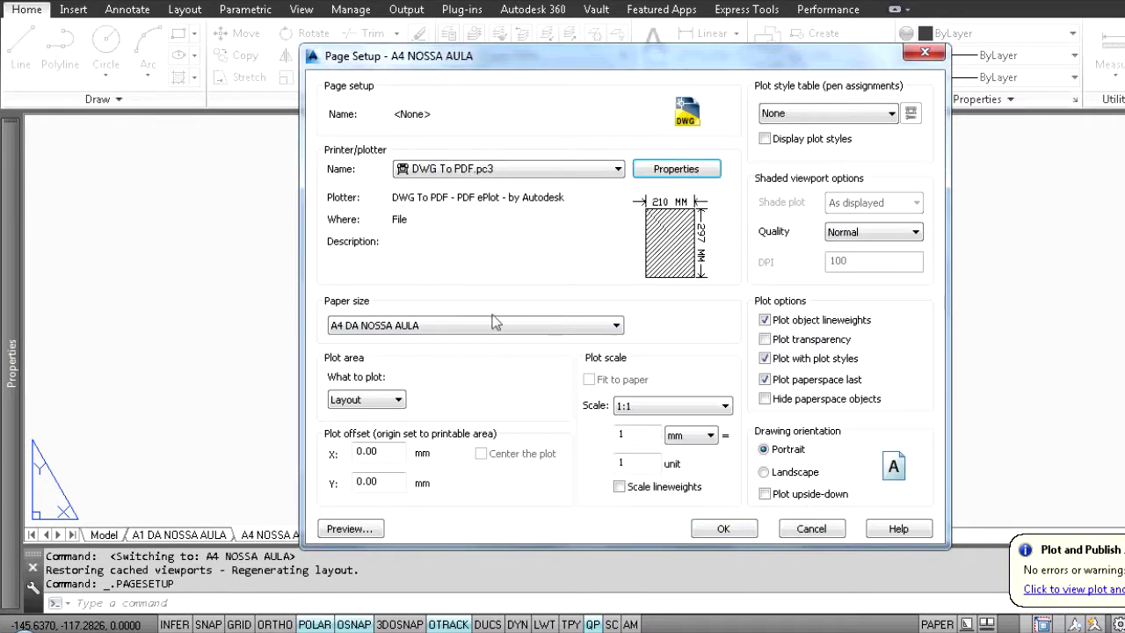
click(528, 327)
scroll(518, 290, down, 5)
click(509, 274)
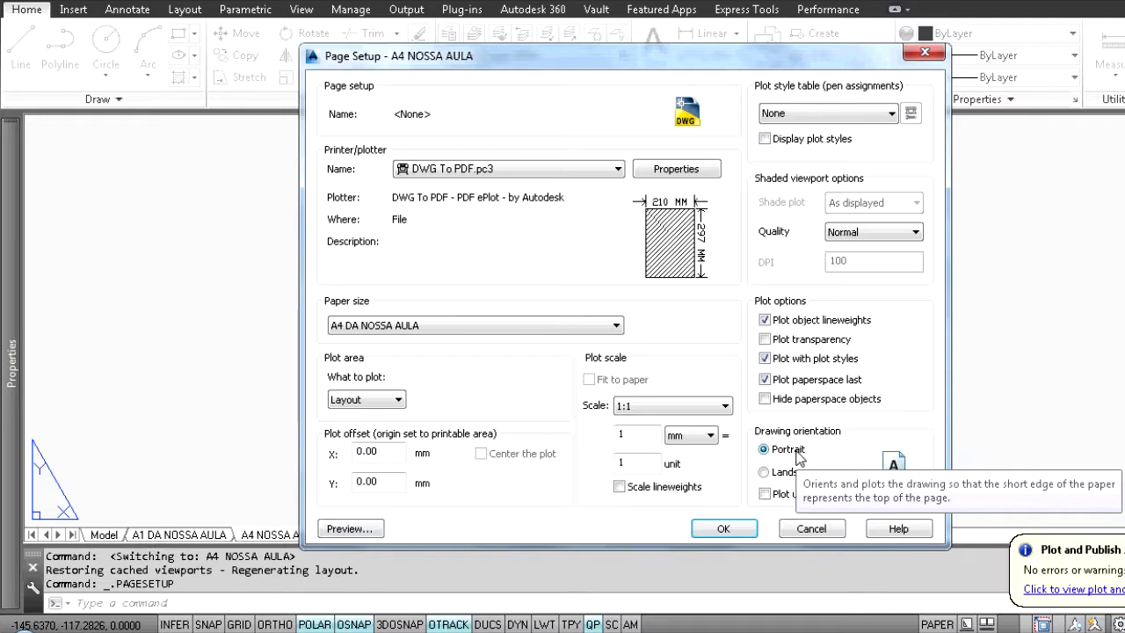
click(726, 529)
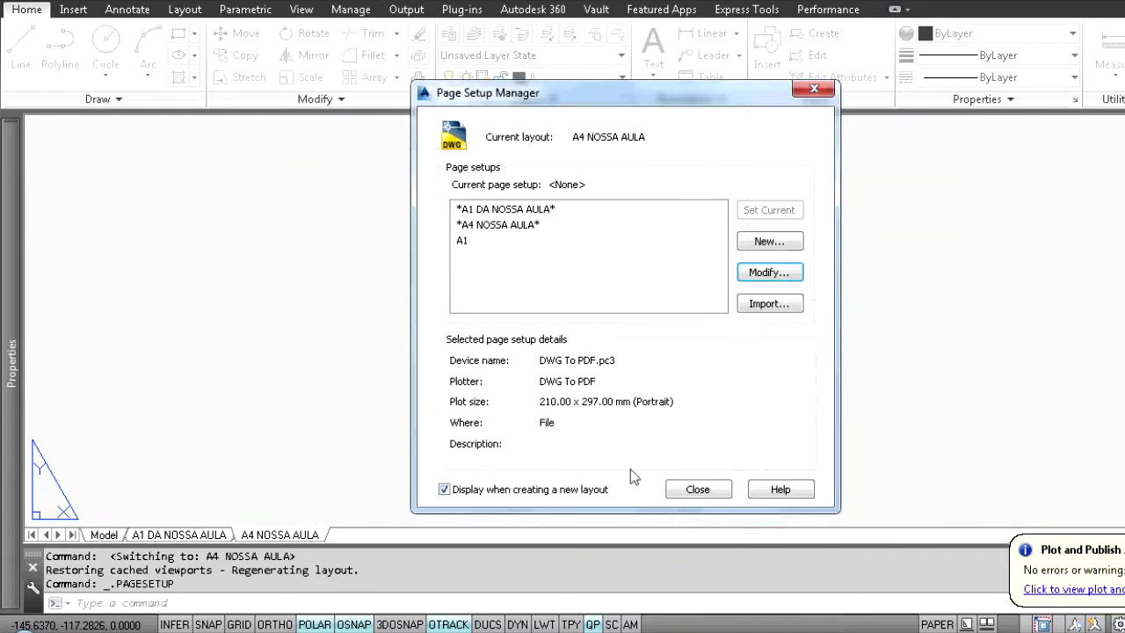
click(692, 492)
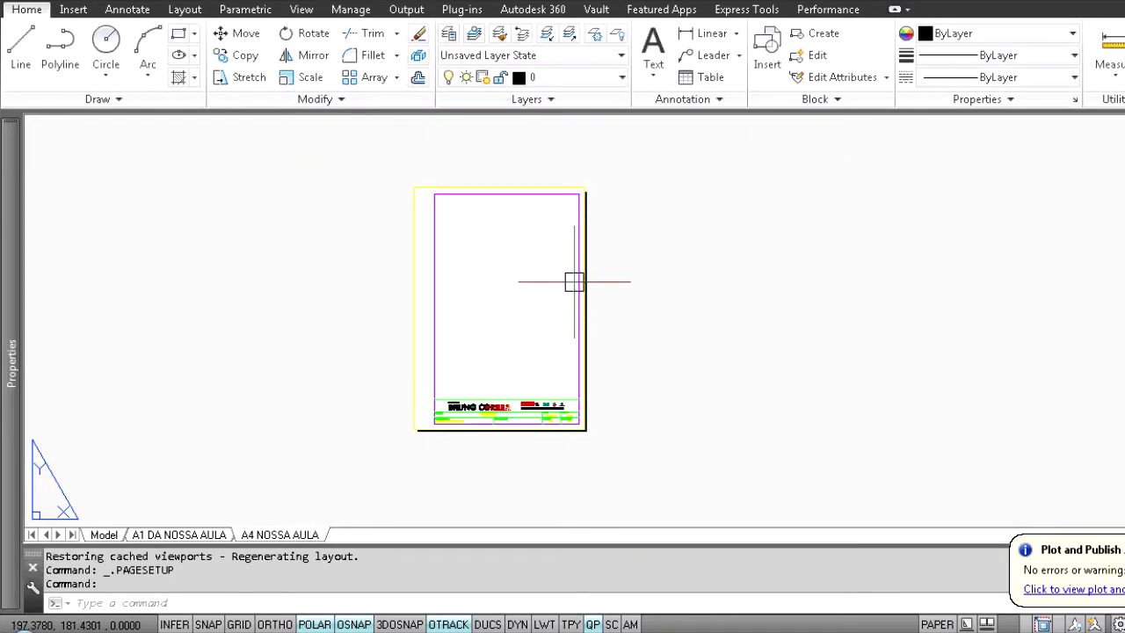